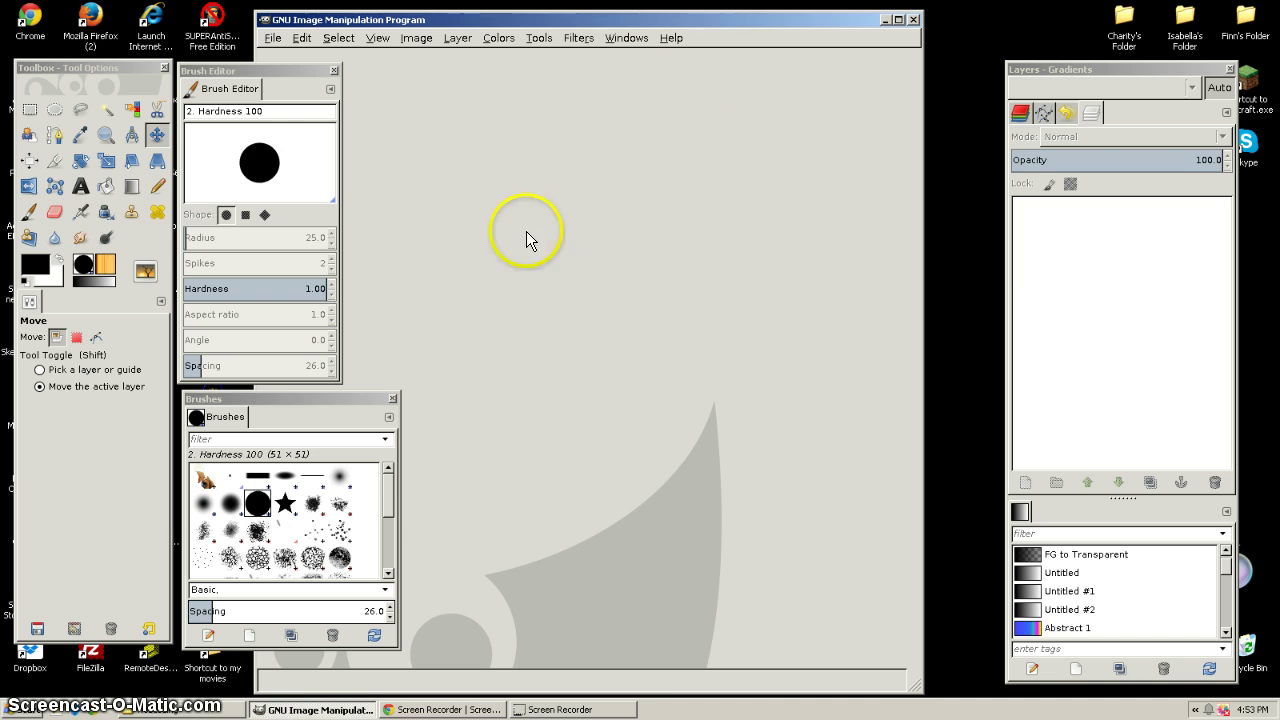
Create a new image from the 1600x1200 template
left_click(274, 39)
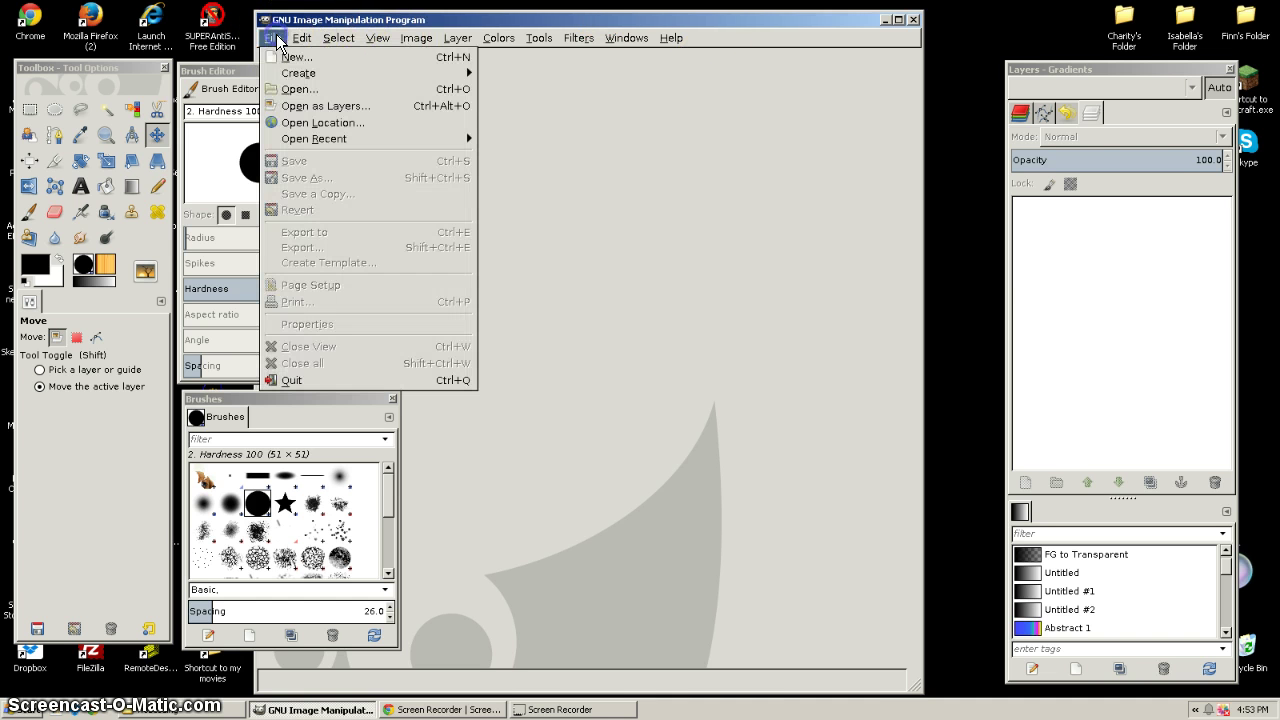
left_click(292, 58)
double_click(370, 176)
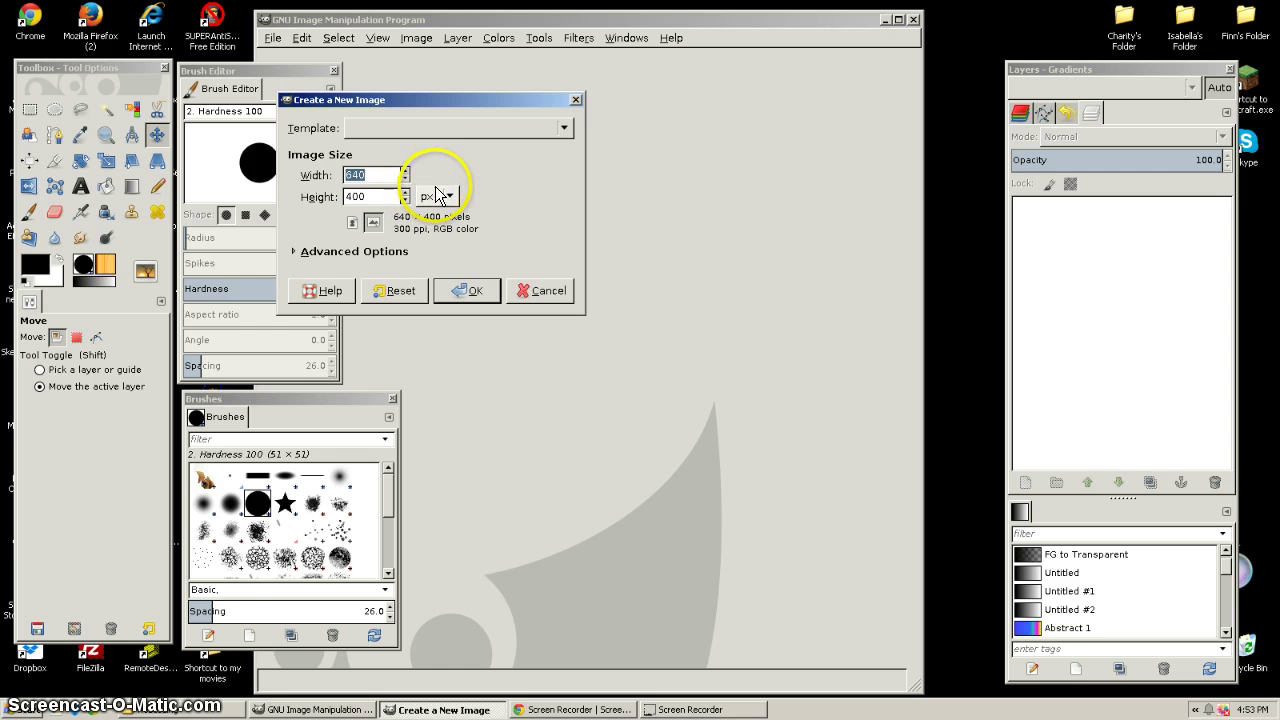
left_click(562, 128)
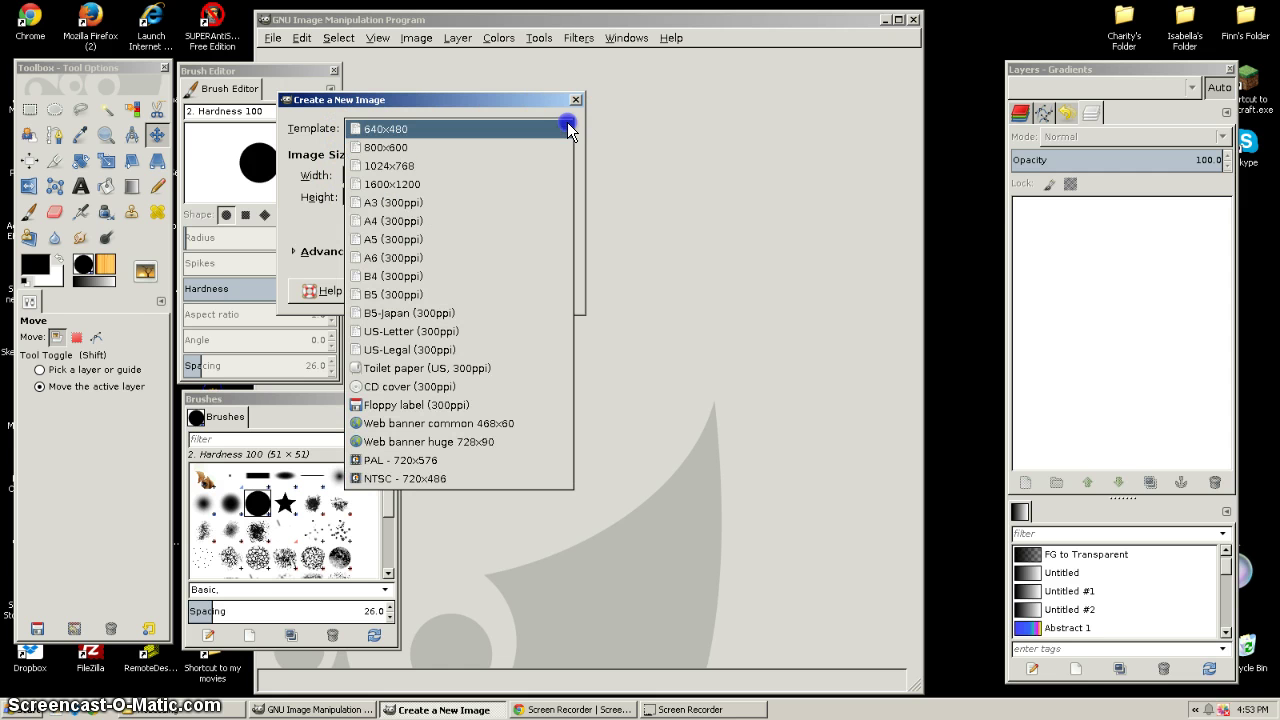
left_click(391, 182)
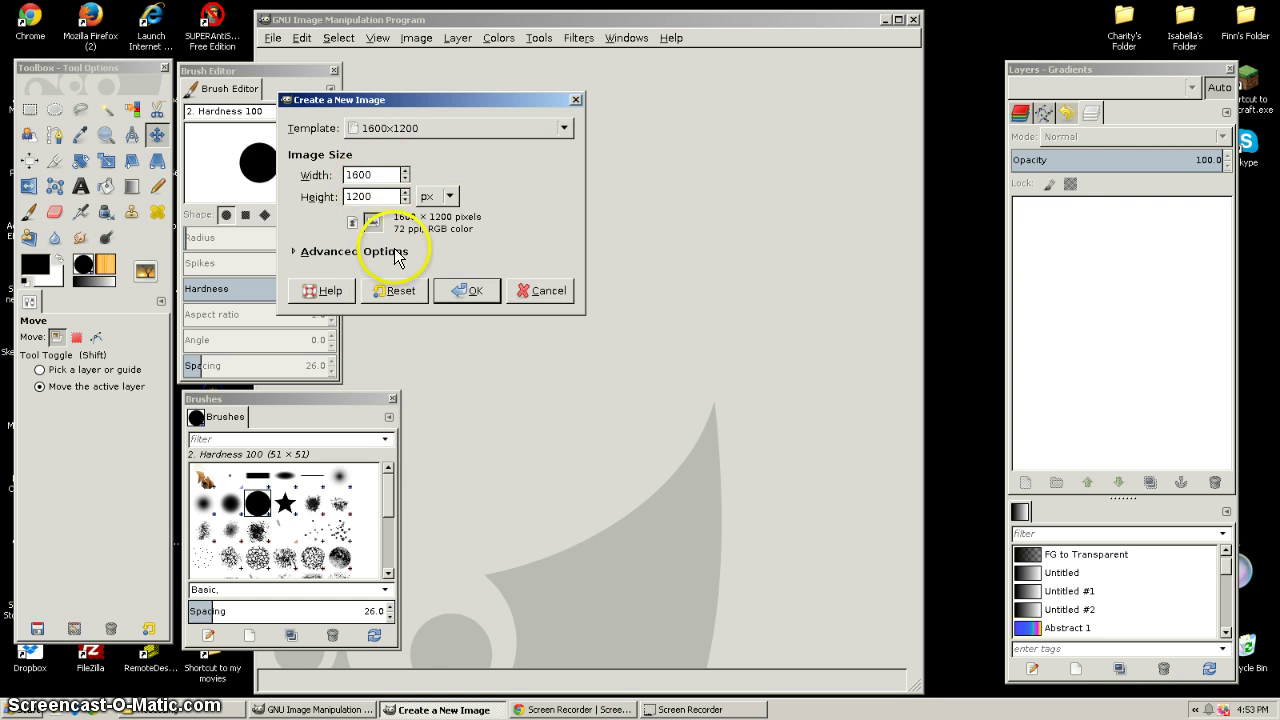
left_click(491, 291)
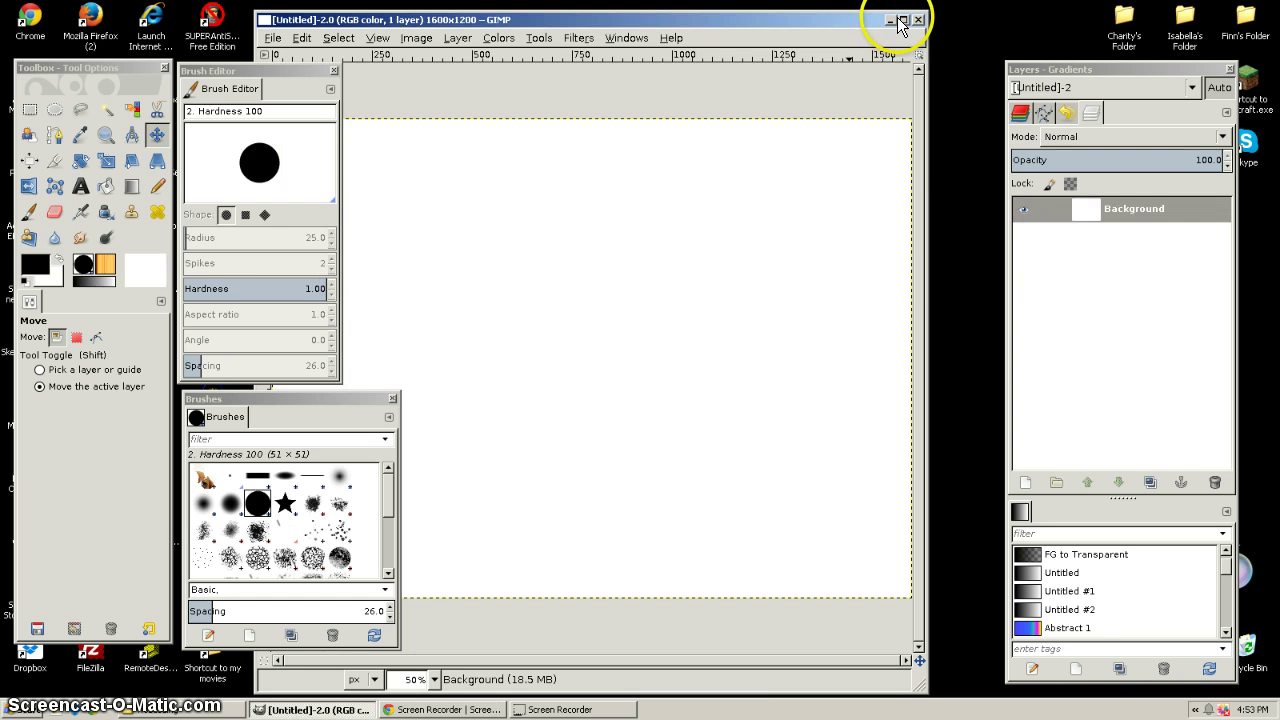
Maximize the image window and close the Brush Editor and Brushes dialogs
left_click(898, 19)
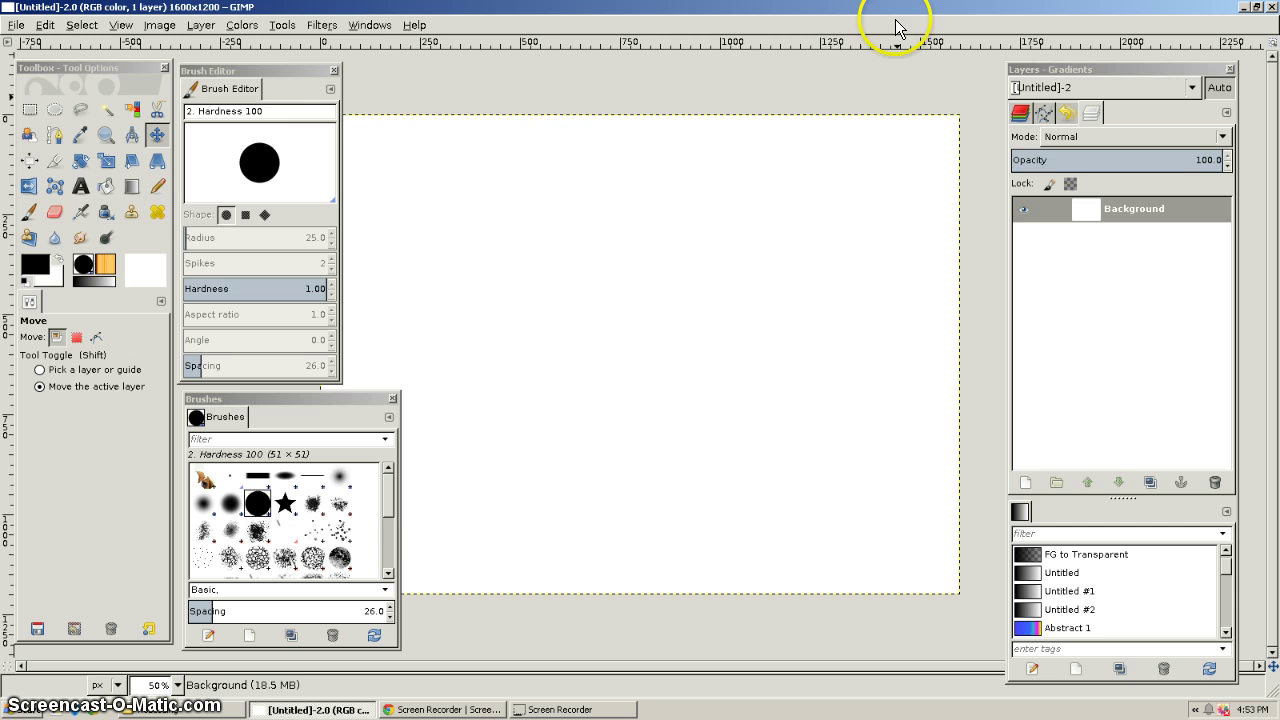
left_click(334, 72)
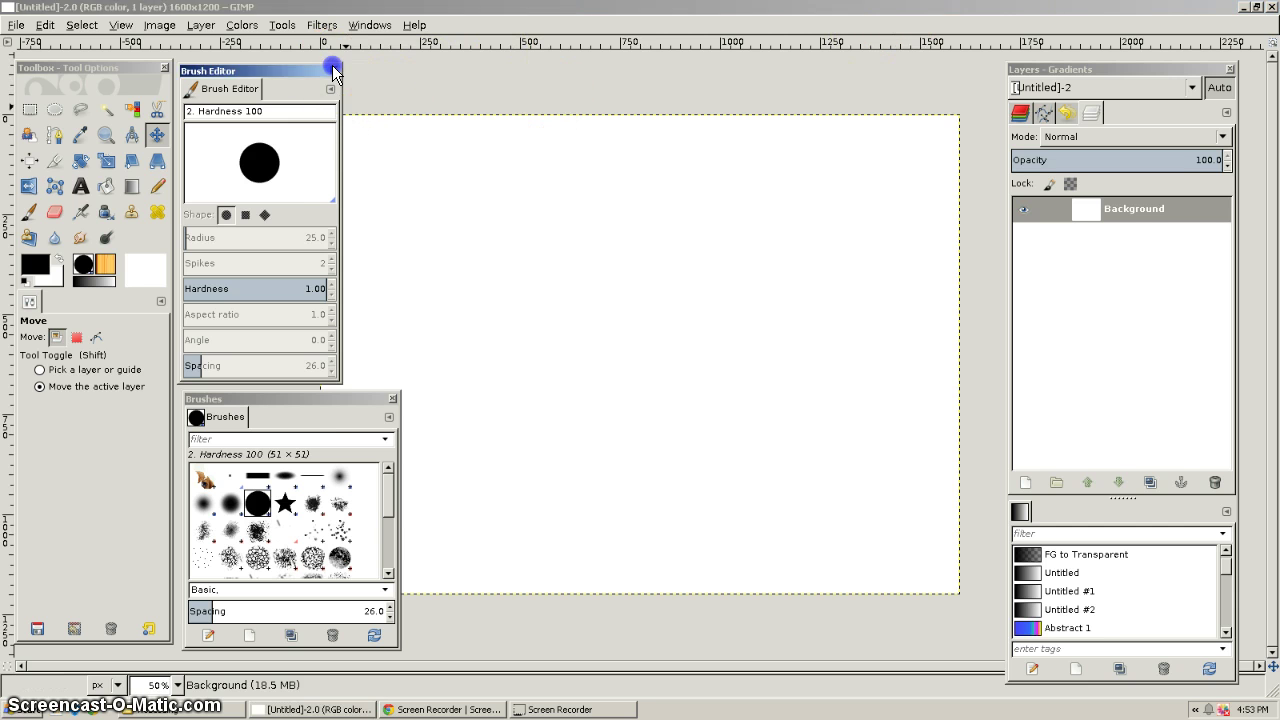
left_click(392, 398)
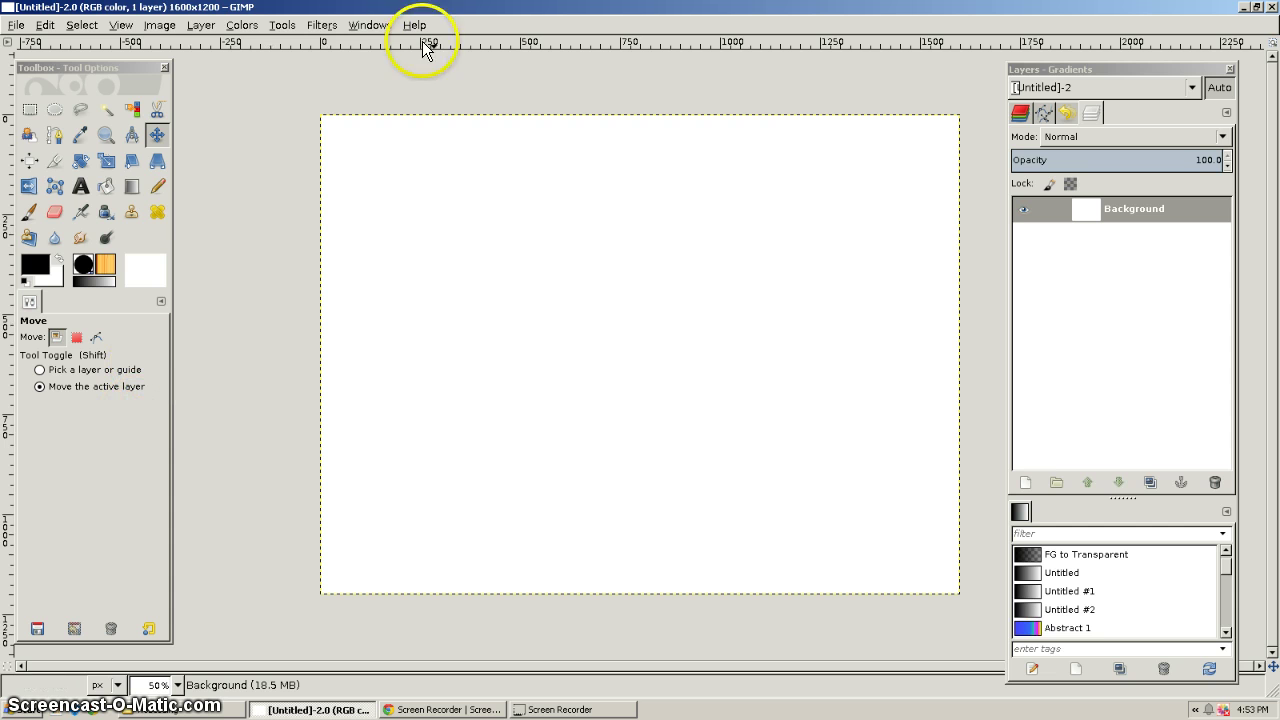
Open the dockable Fonts dialog and place it beside the lower part of the toolbox, clear of the canvas
left_click(368, 24)
mouse_move(383, 59)
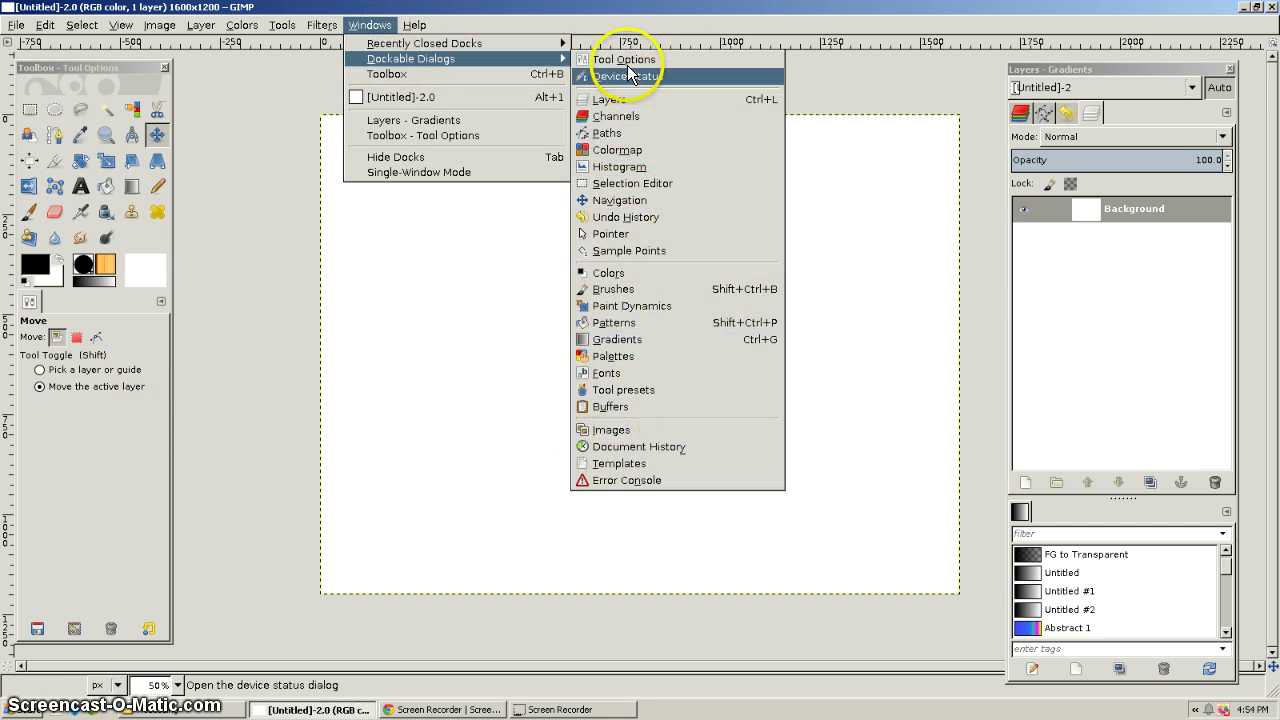
left_click(607, 374)
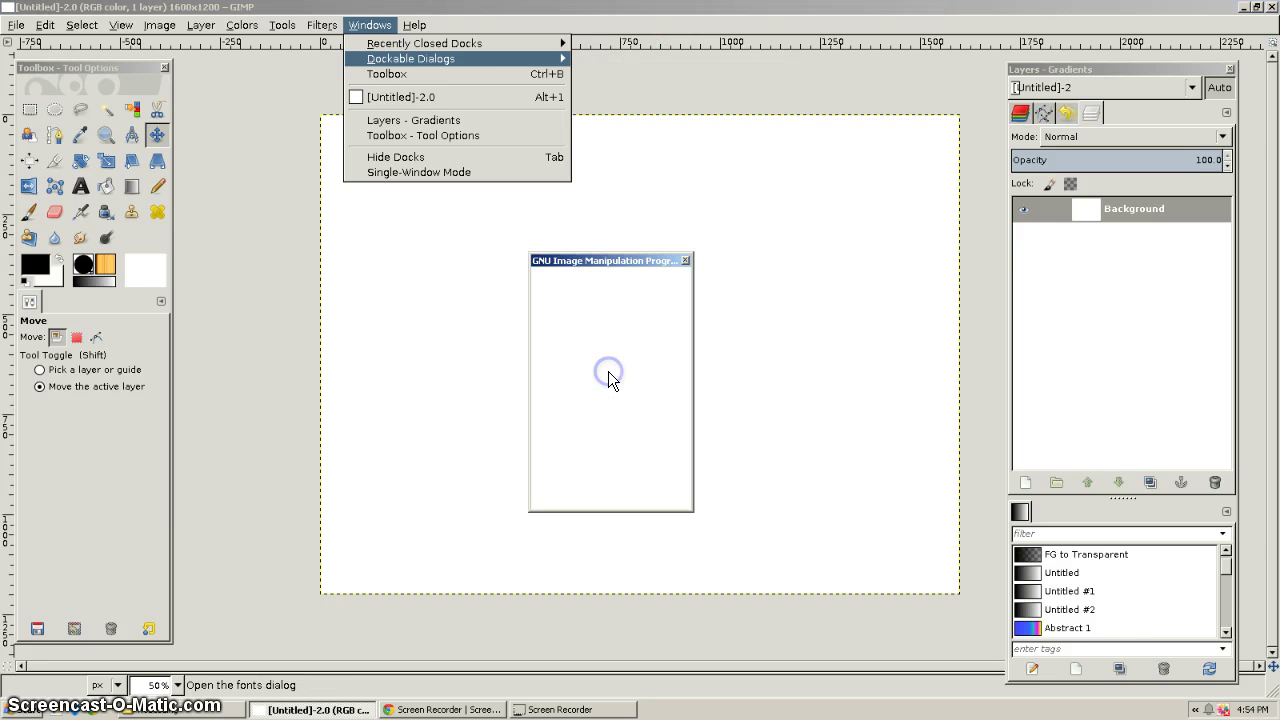
left_click_drag(620, 260, 229, 384)
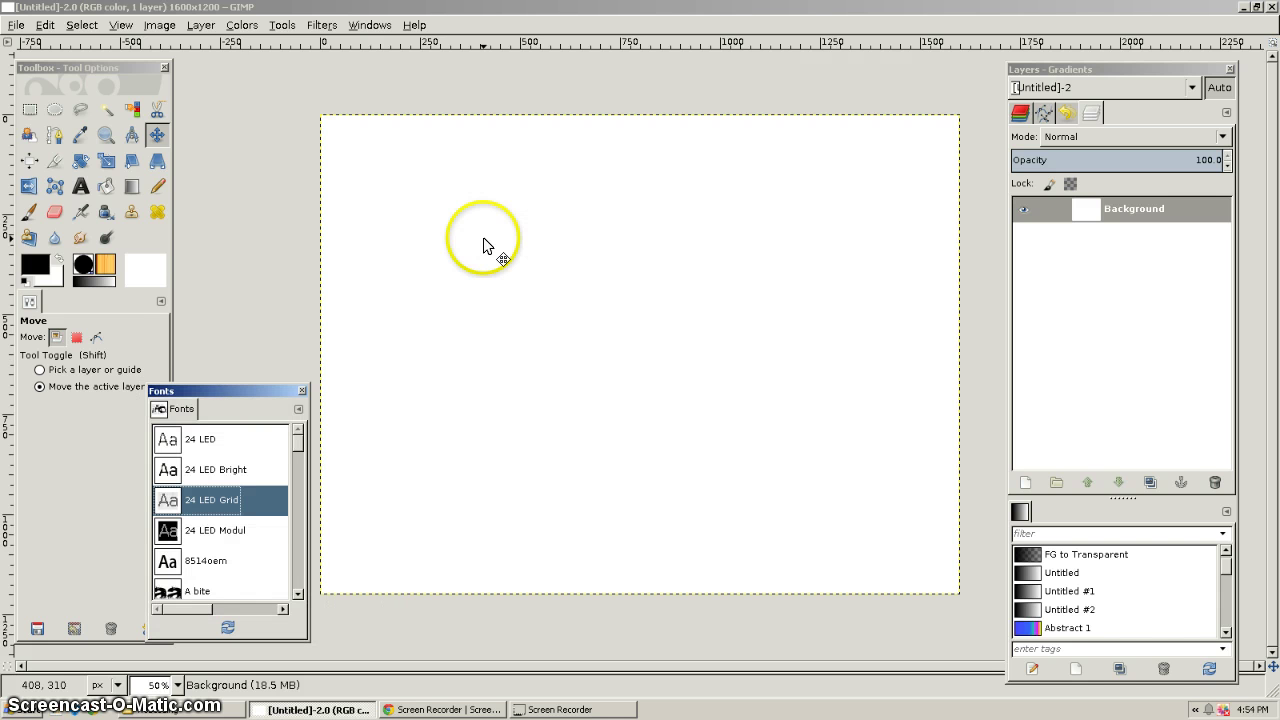
left_click(650, 245)
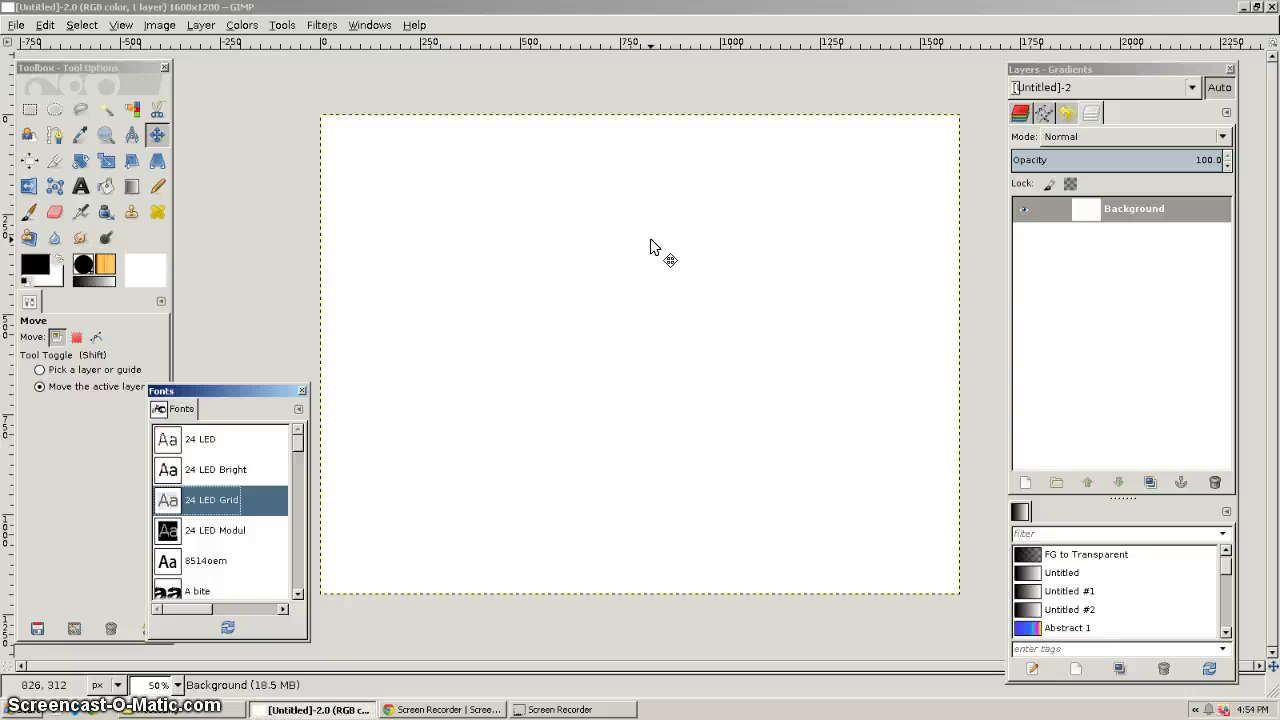
left_click(546, 190)
left_click(559, 264)
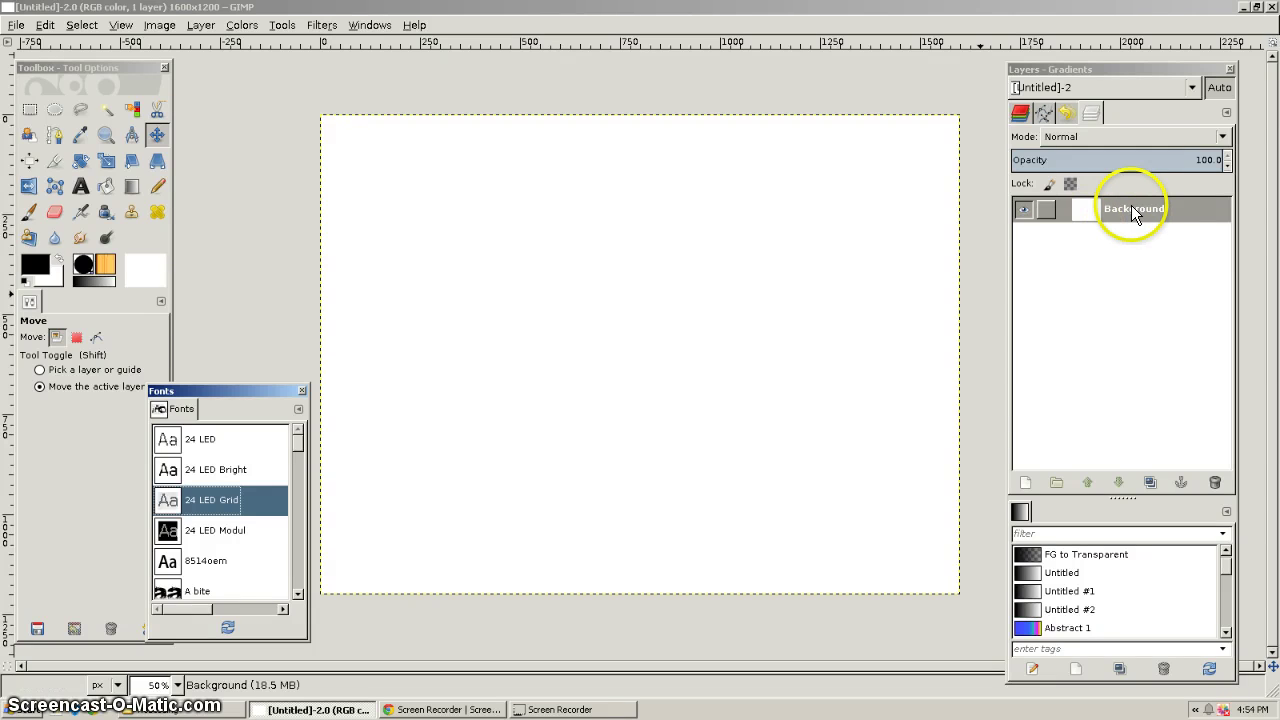
Add a transparent 1600 x 1200 px layer named gradientbackGrnd above the background and make it the active layer
left_click(1026, 483)
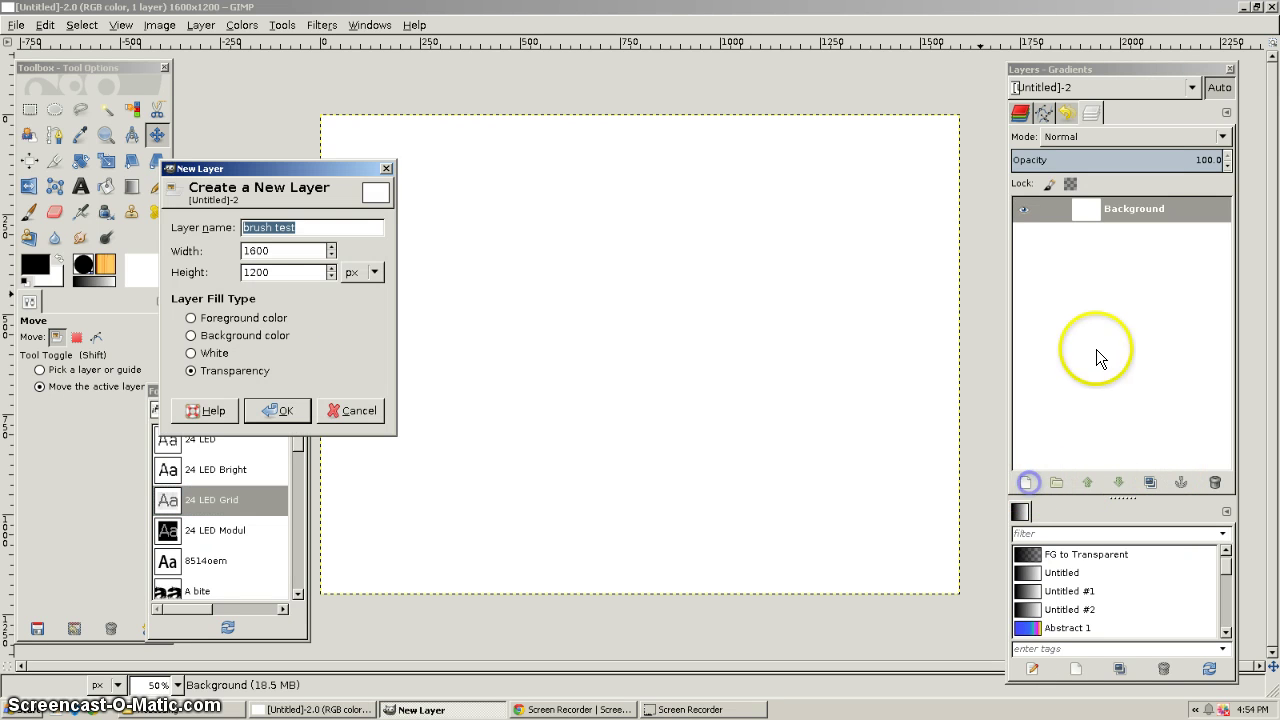
left_click(352, 410)
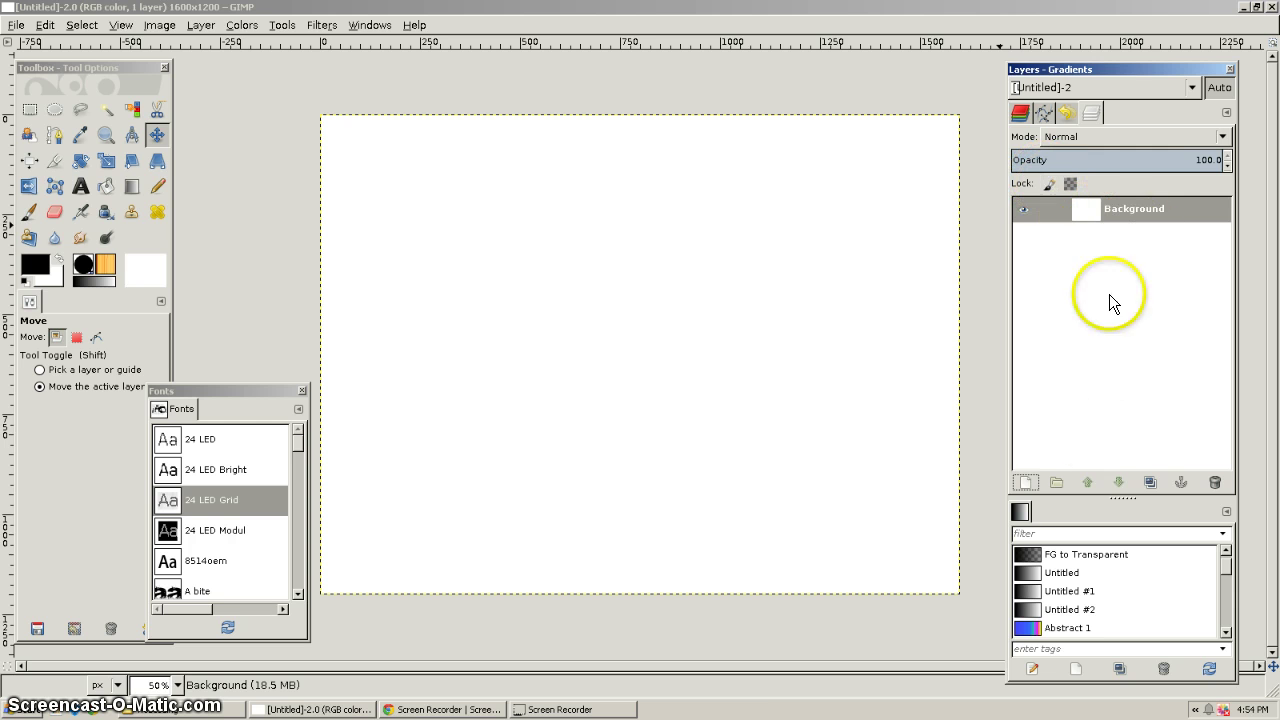
left_click(1026, 483)
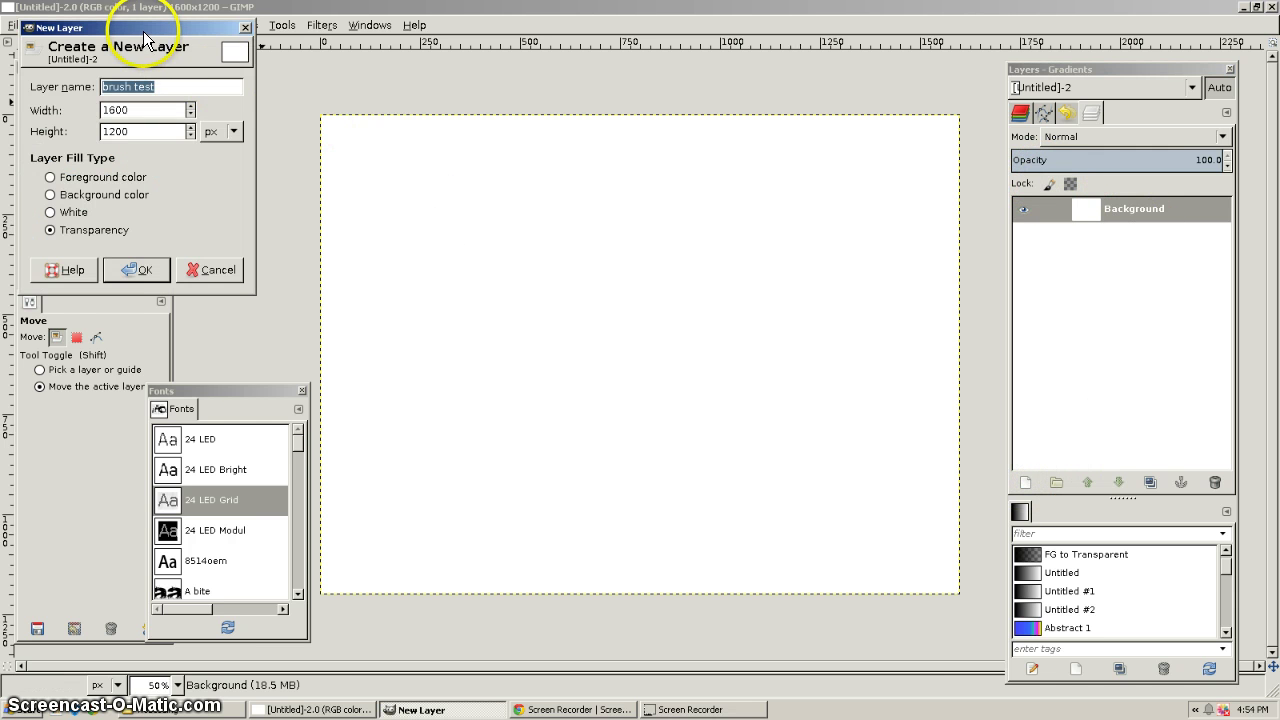
mouse_move(144, 32)
left_mouse_down()
mouse_move(266, 95)
mouse_move(486, 125)
mouse_move(432, 168)
left_mouse_up()
left_click(513, 165)
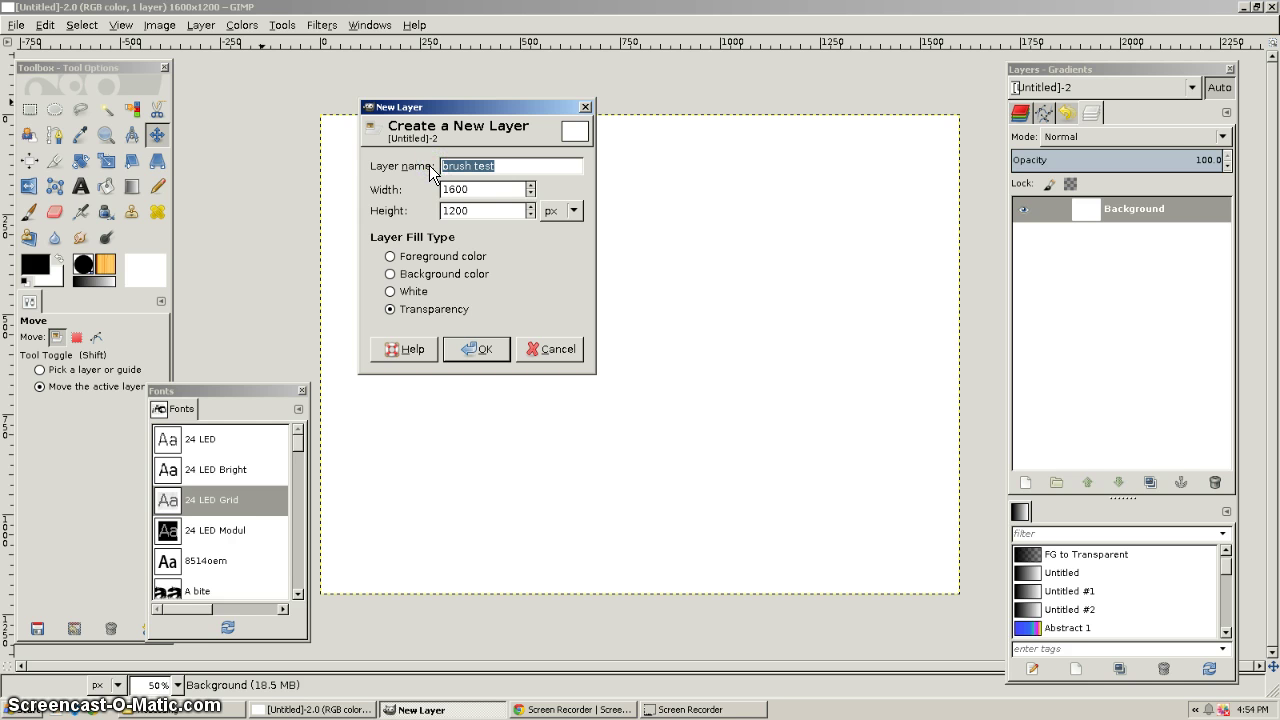
type("gradientba")
type("ckGR")
type("rid")
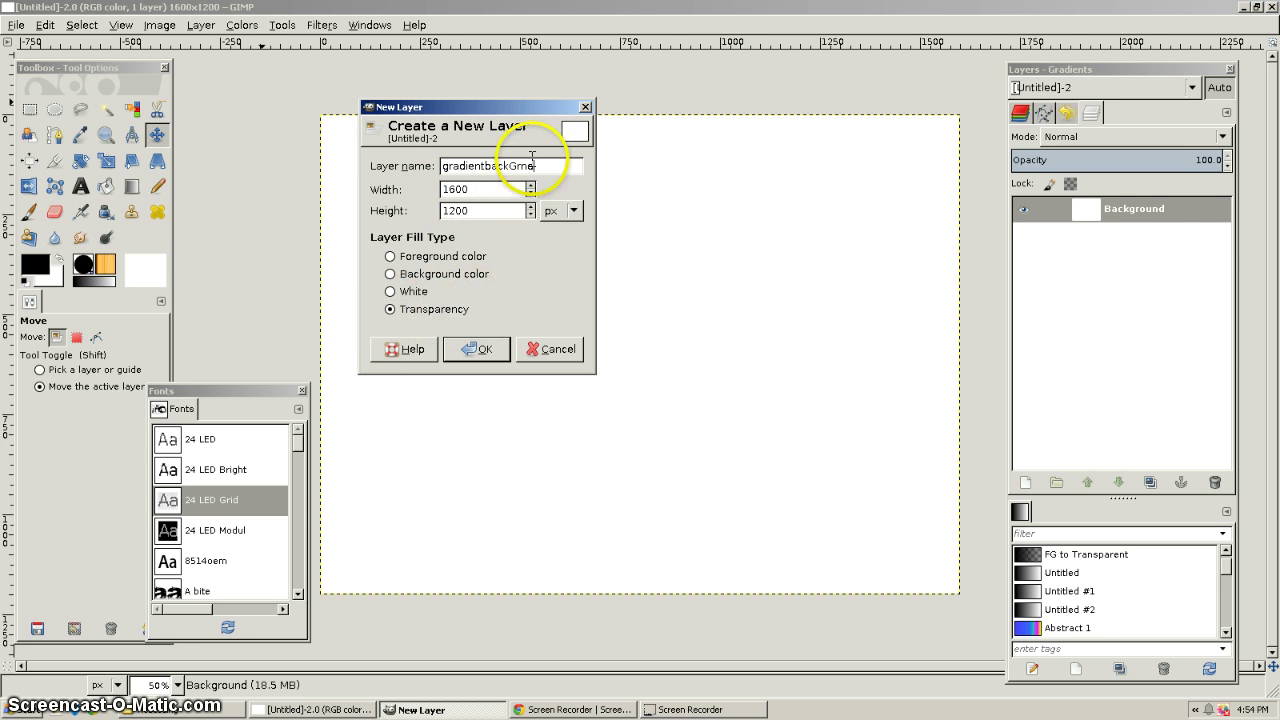
left_click(484, 352)
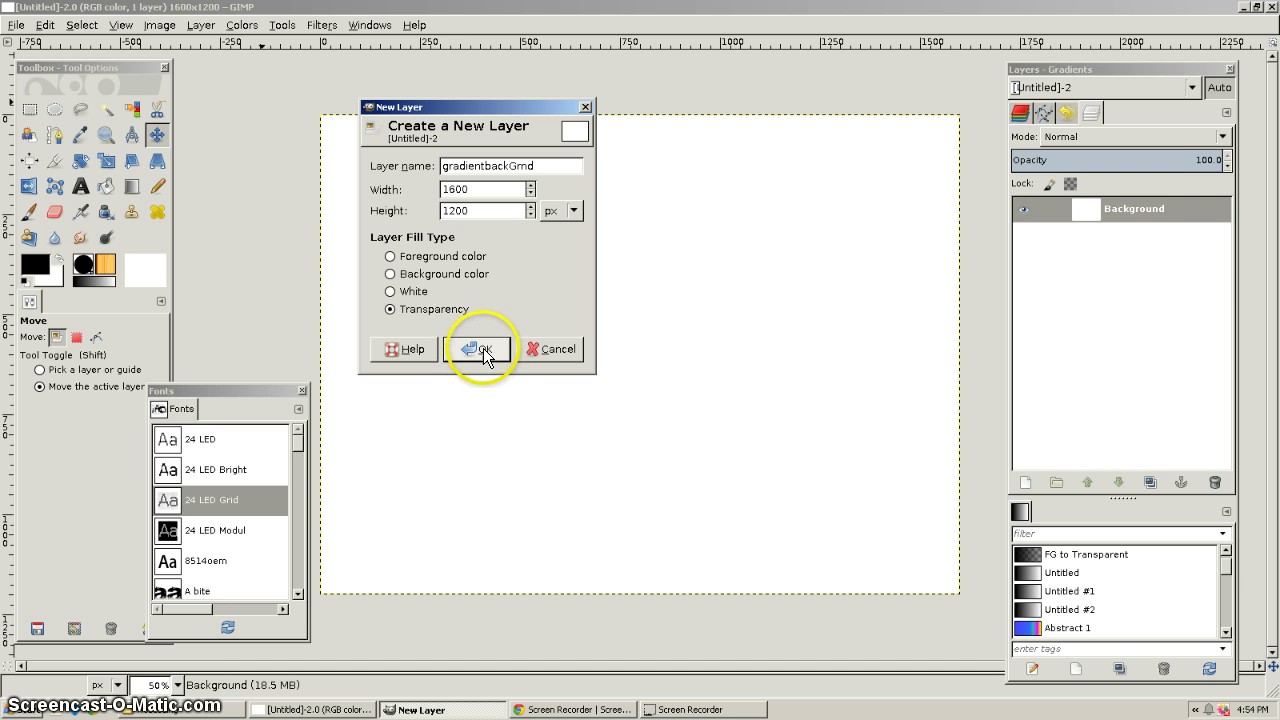
left_click(484, 350)
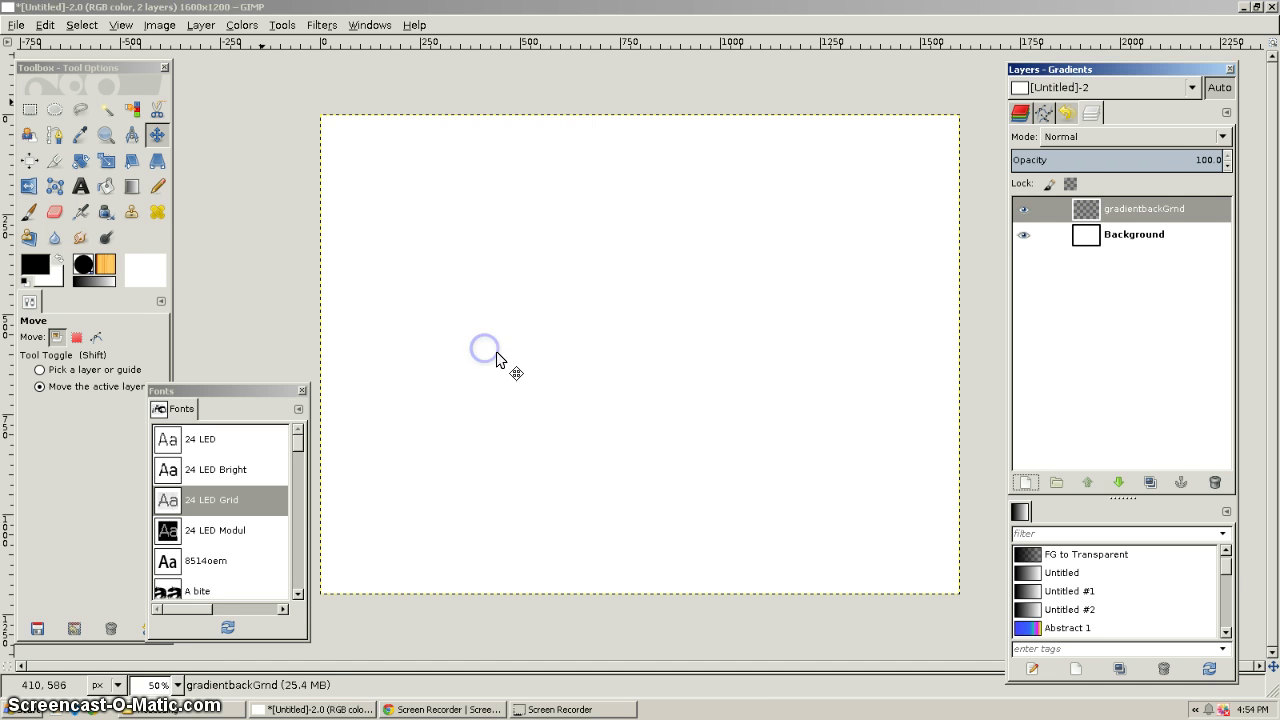
left_click(1140, 211)
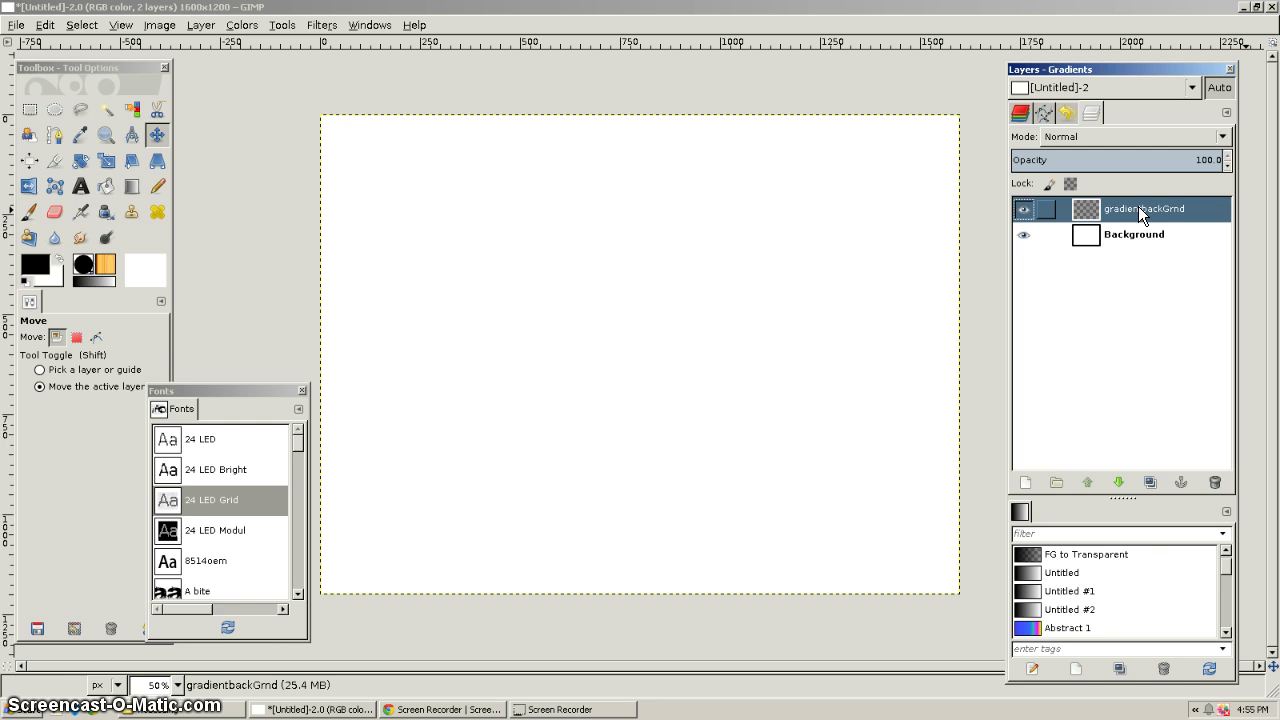
Swap the foreground and background colors, making the foreground white, and set the background color to light gray dddddd
left_click(56, 259)
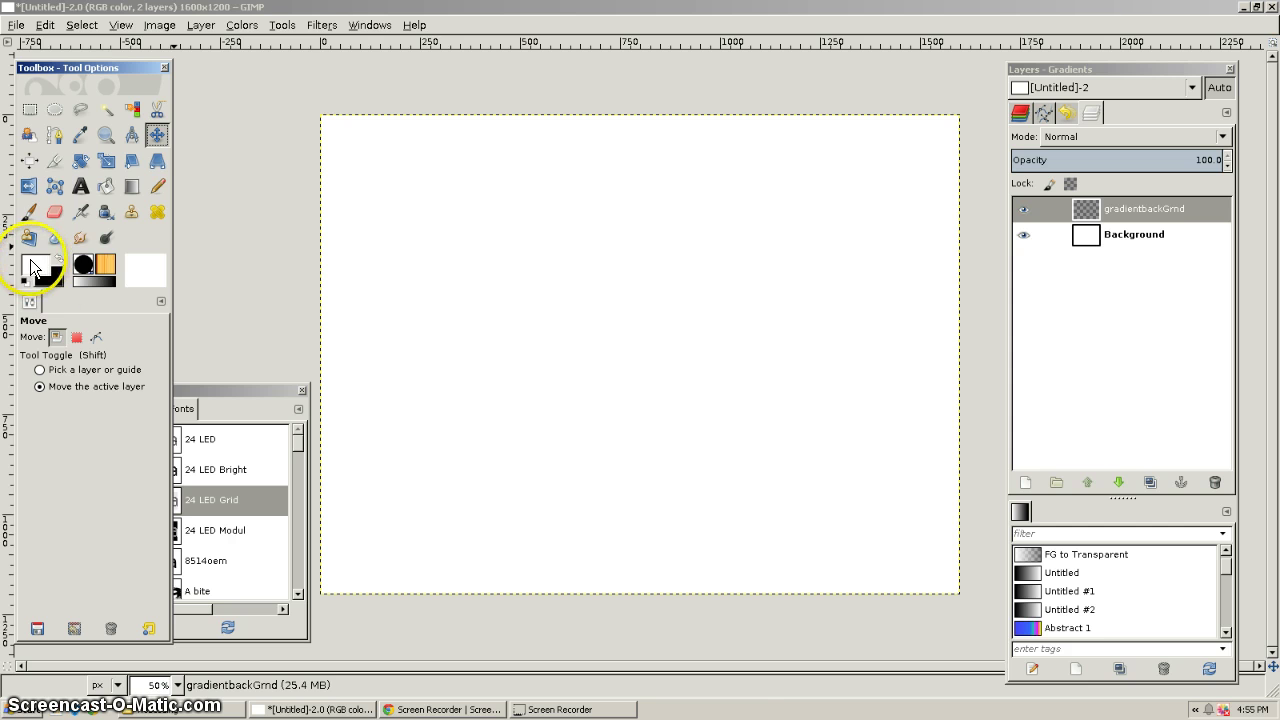
left_click(54, 276)
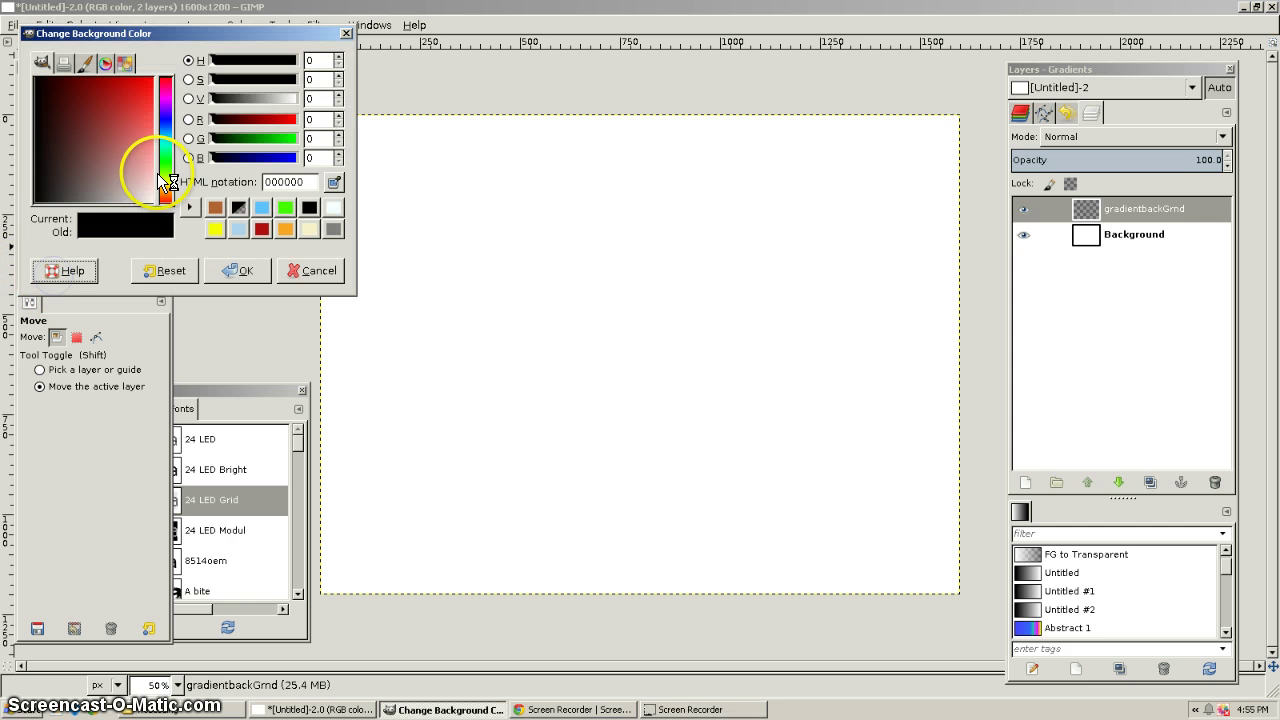
left_click_drag(125, 186, 111, 194)
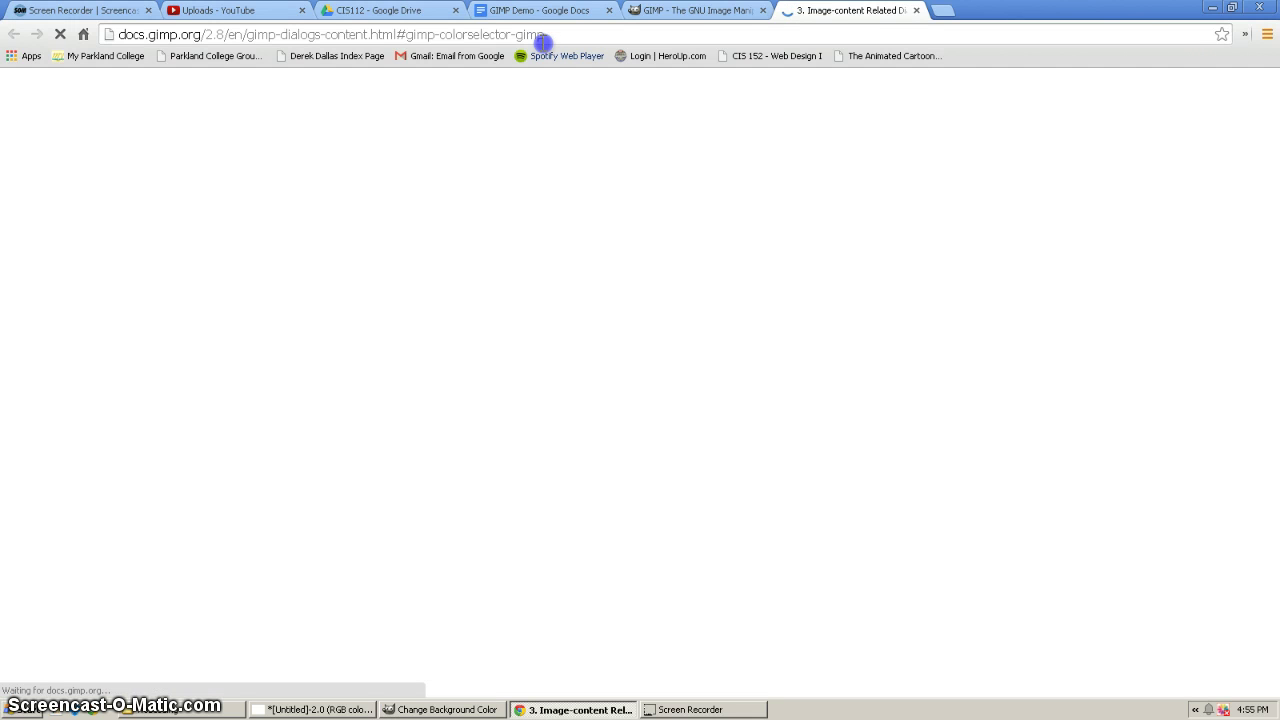
left_click(918, 11)
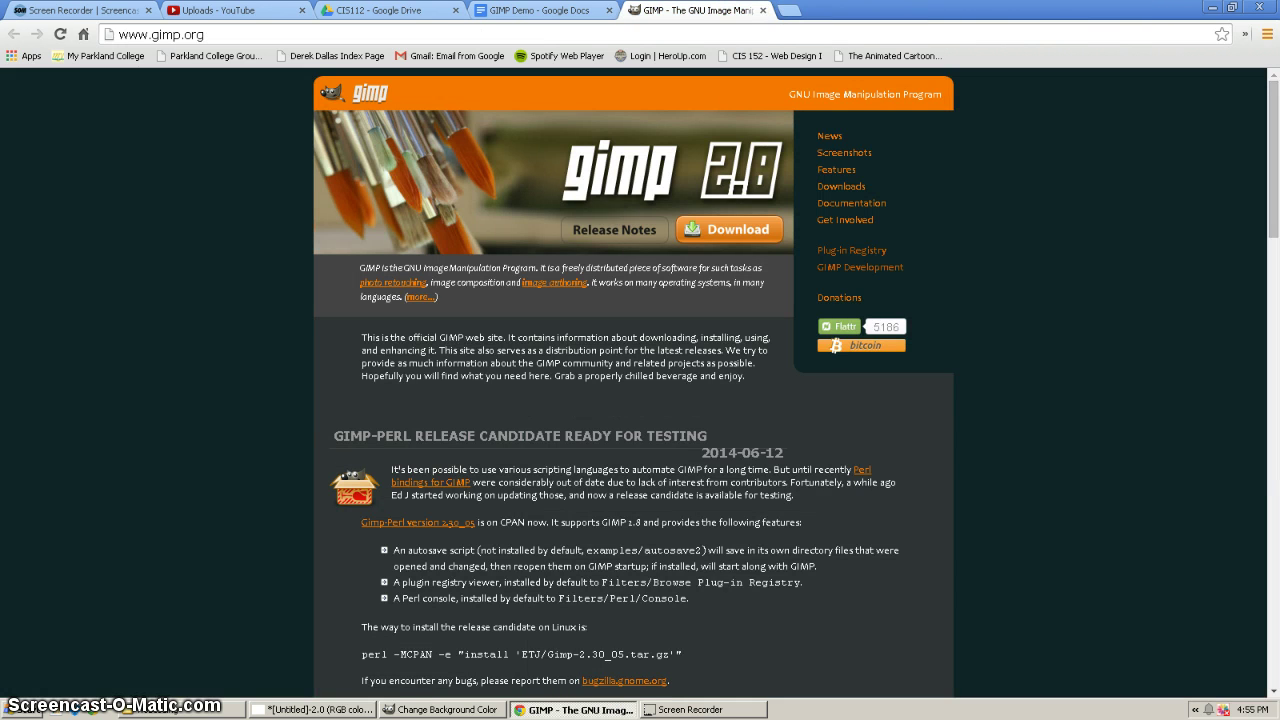
left_click(1211, 8)
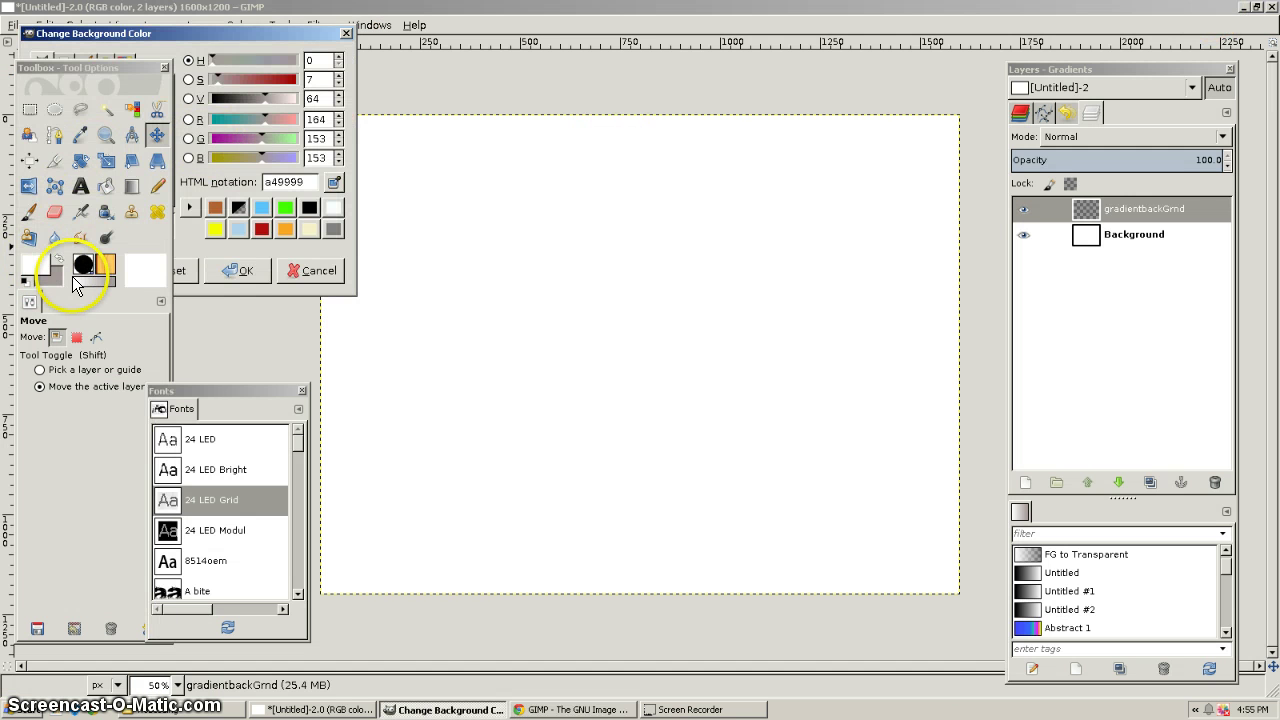
left_click(57, 270)
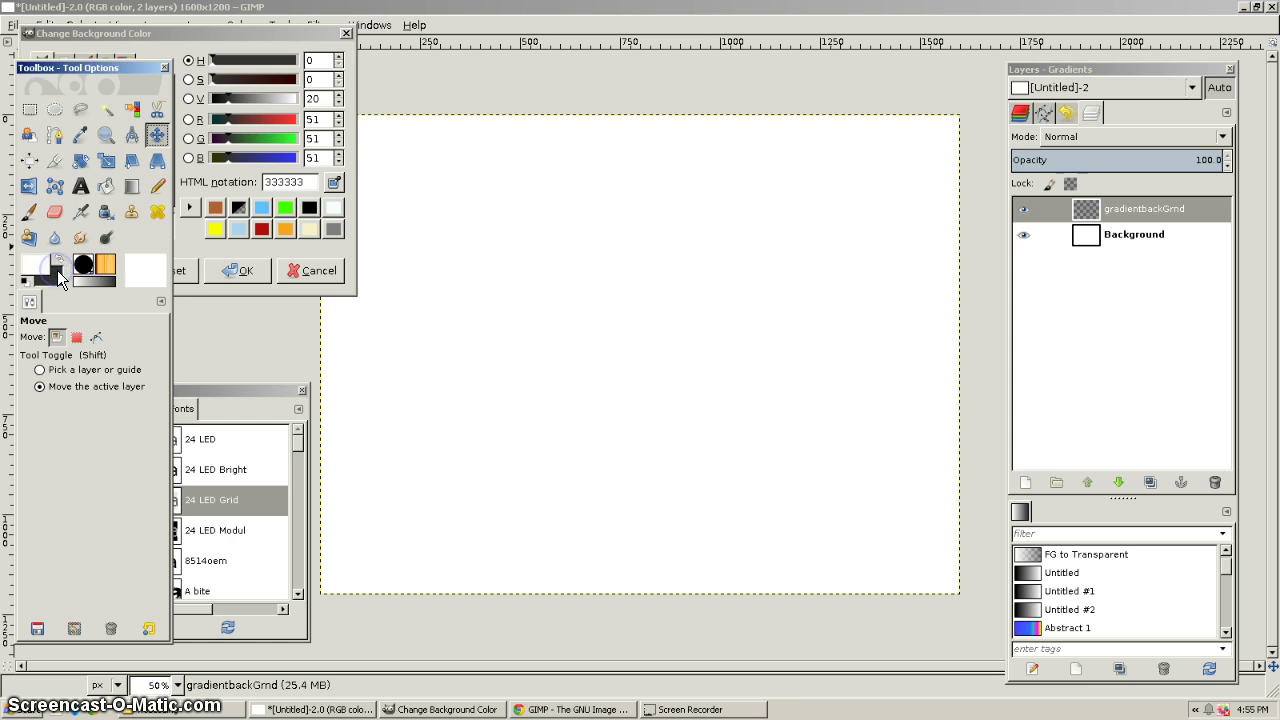
left_click_drag(229, 100, 283, 98)
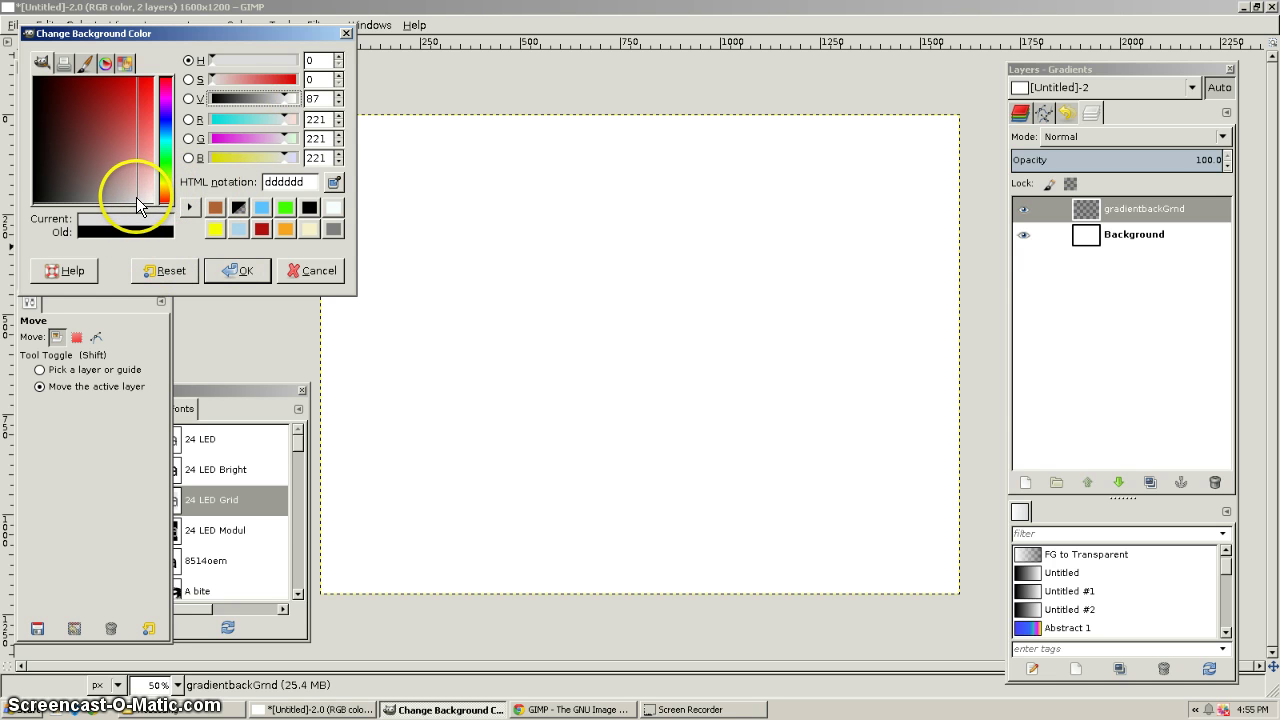
left_click(244, 270)
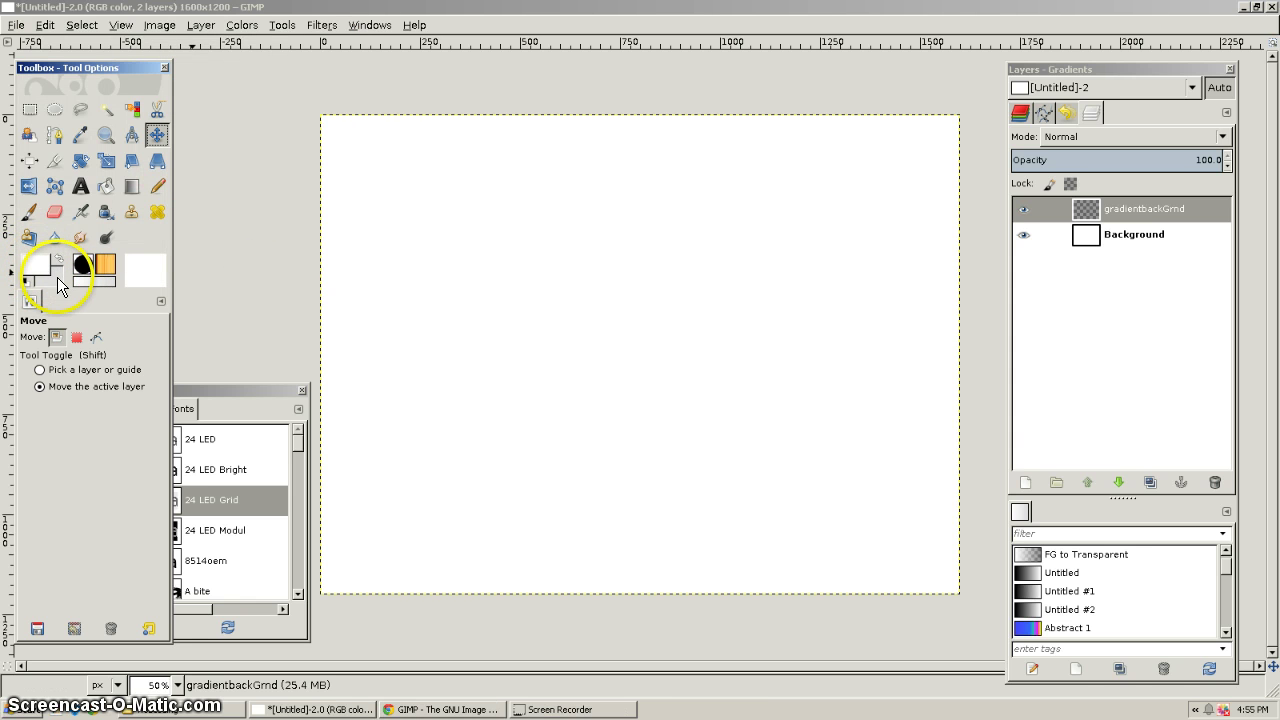
Fill the gradientbackGrnd layer with a vertical linear foreground-to-background gradient, fading from white near the canvas top to gray around its middle
left_click(132, 184)
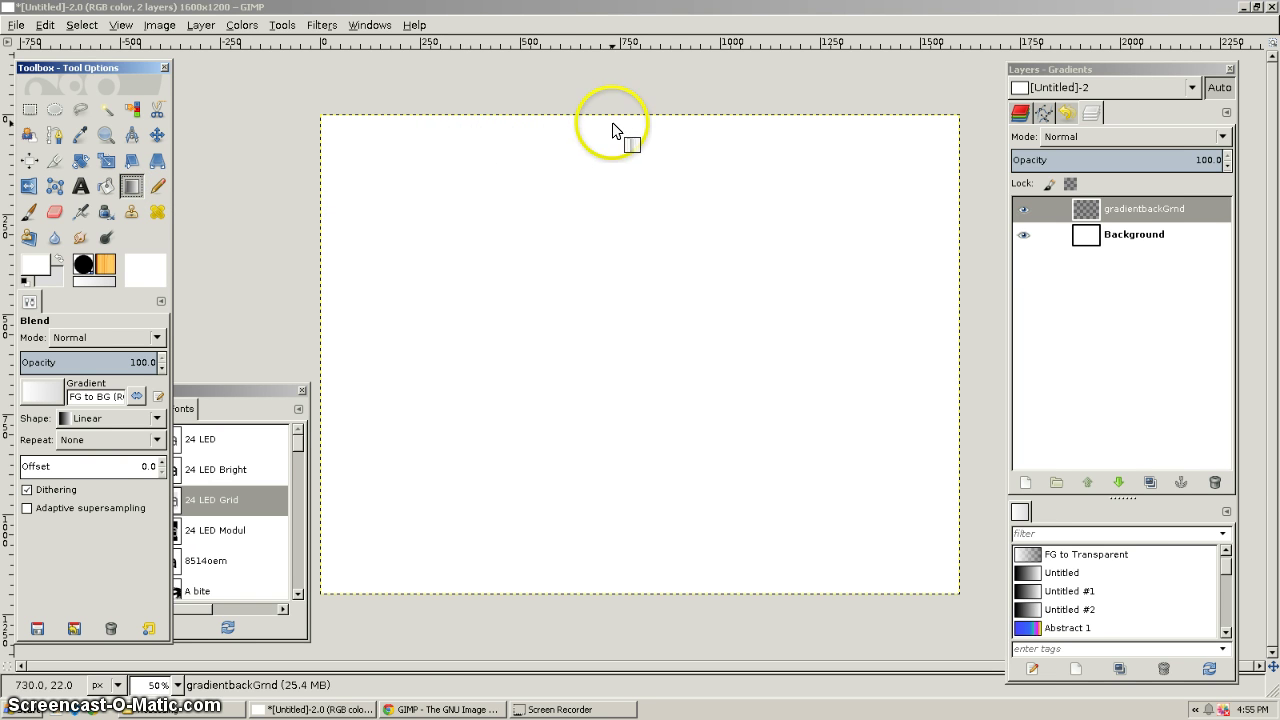
left_click_drag(612, 130, 622, 579)
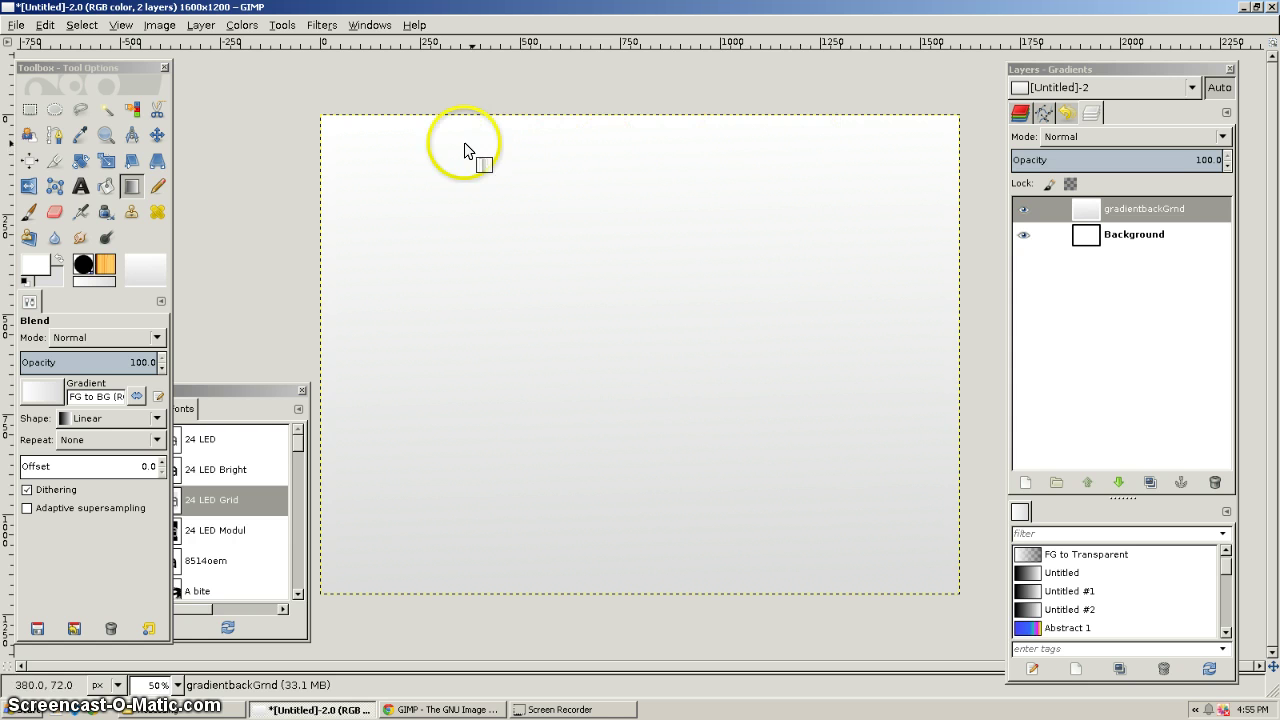
left_click_drag(624, 185, 628, 376)
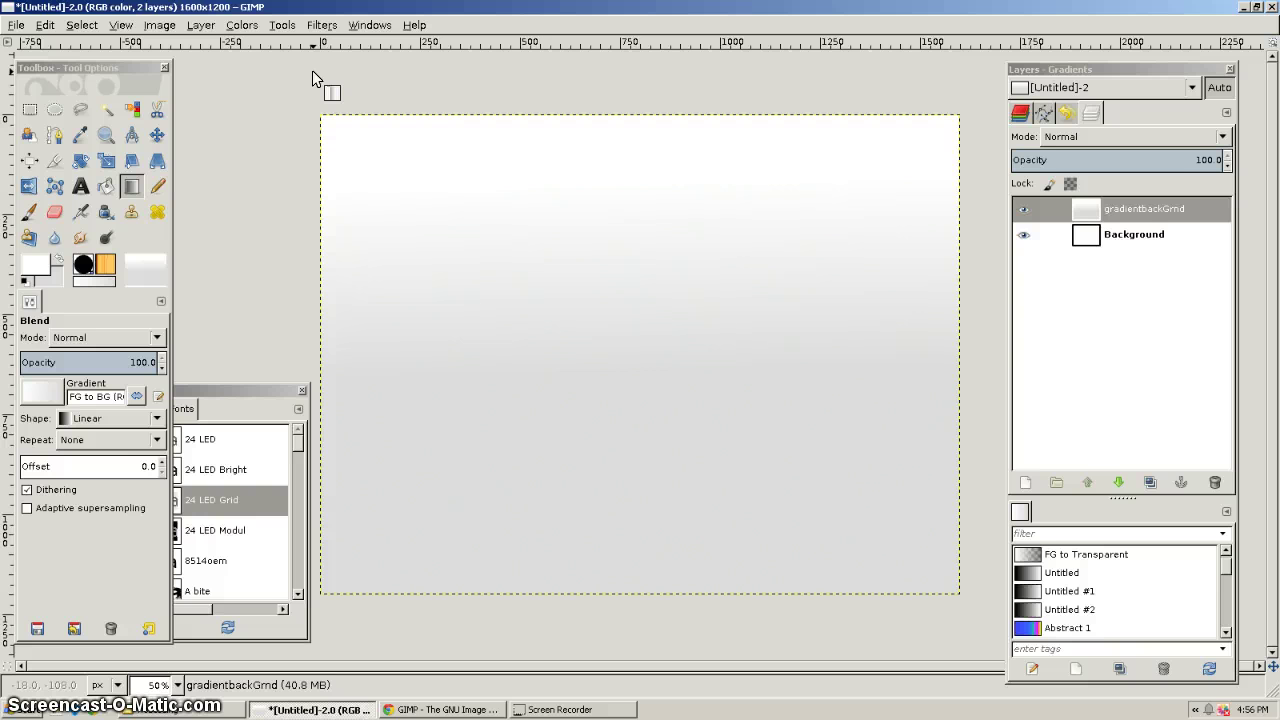
Show the grid over the image
left_click(119, 25)
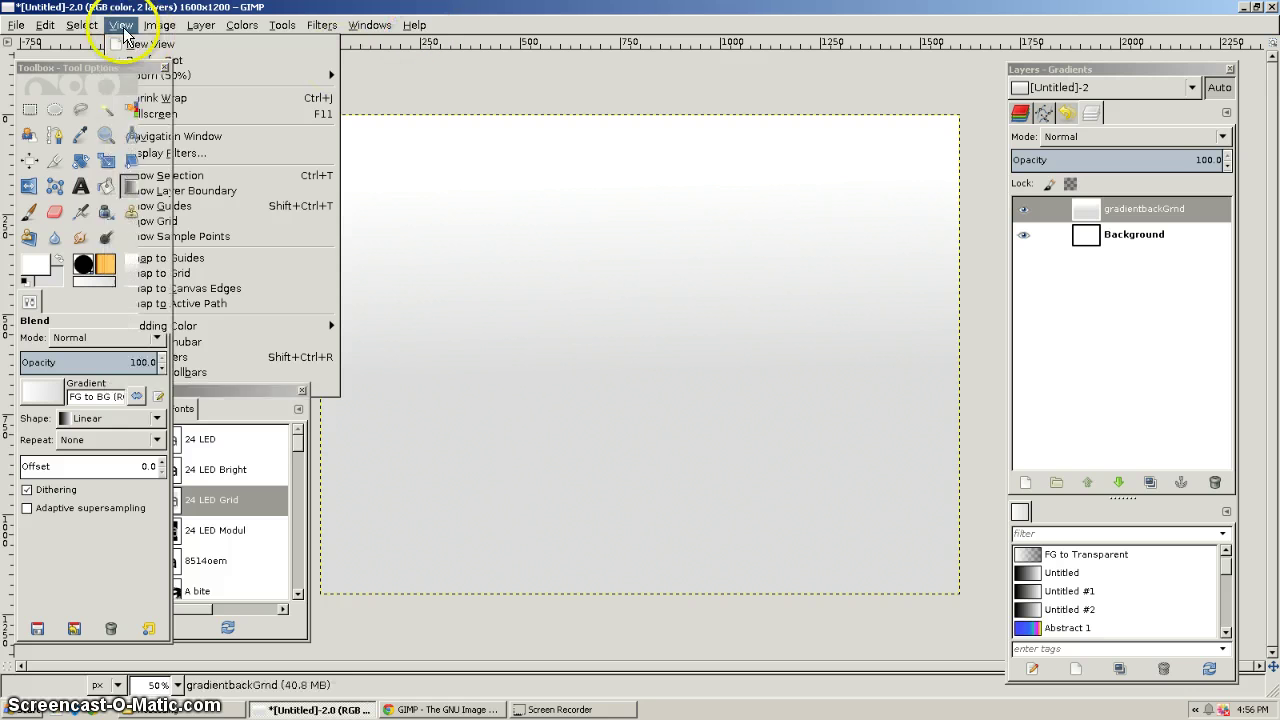
left_click(170, 222)
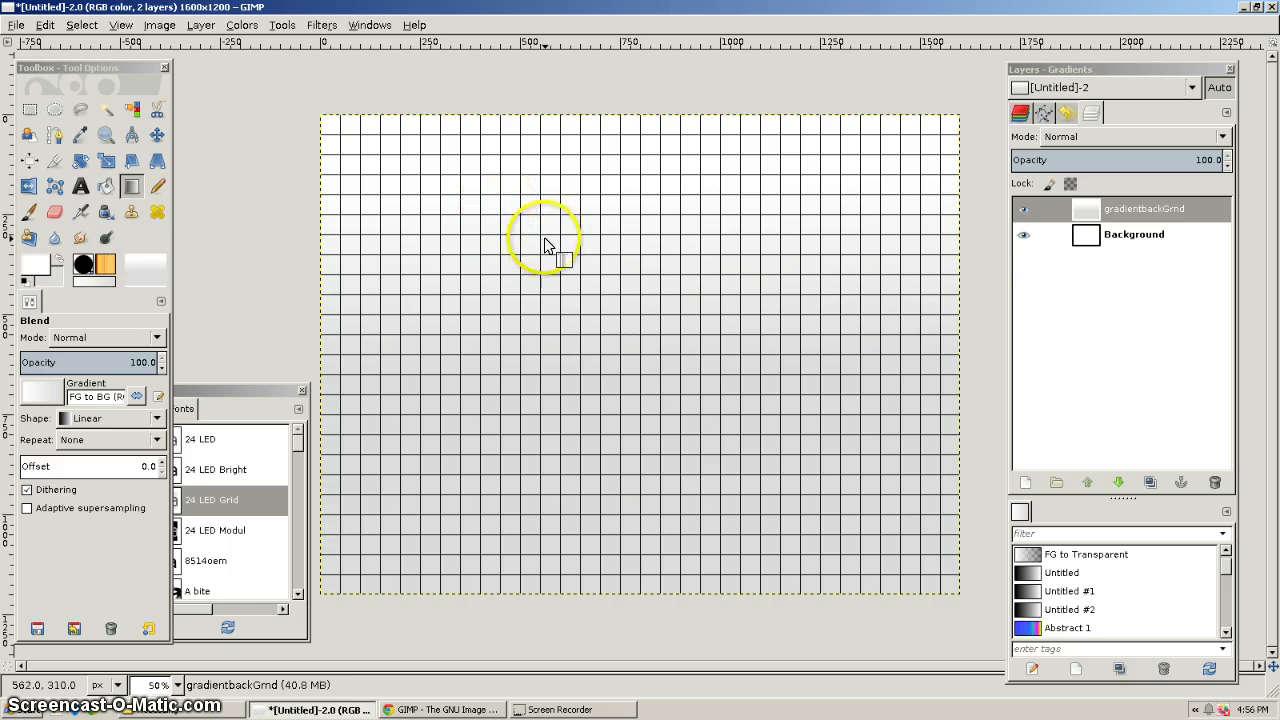
key("1")
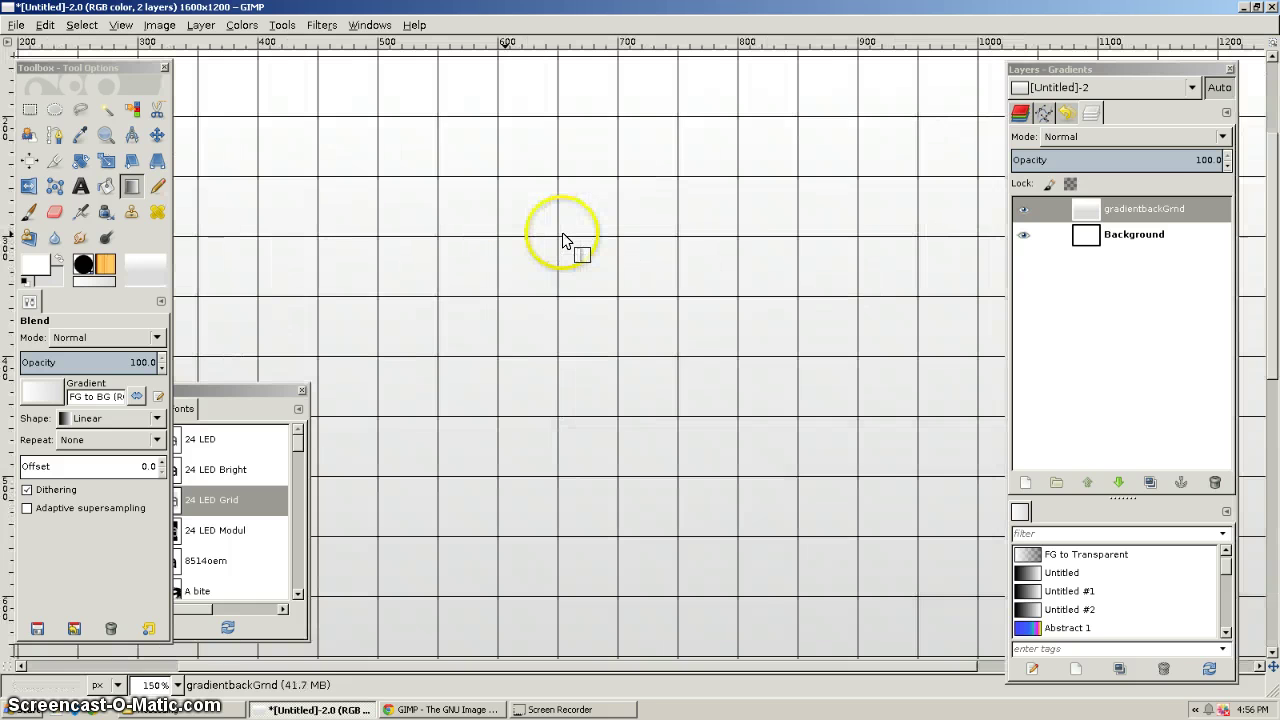
Place margin guides two grid cells below the canvas's top edge, one above its bottom edge, and four in from each side
key("minus")
key("minus")
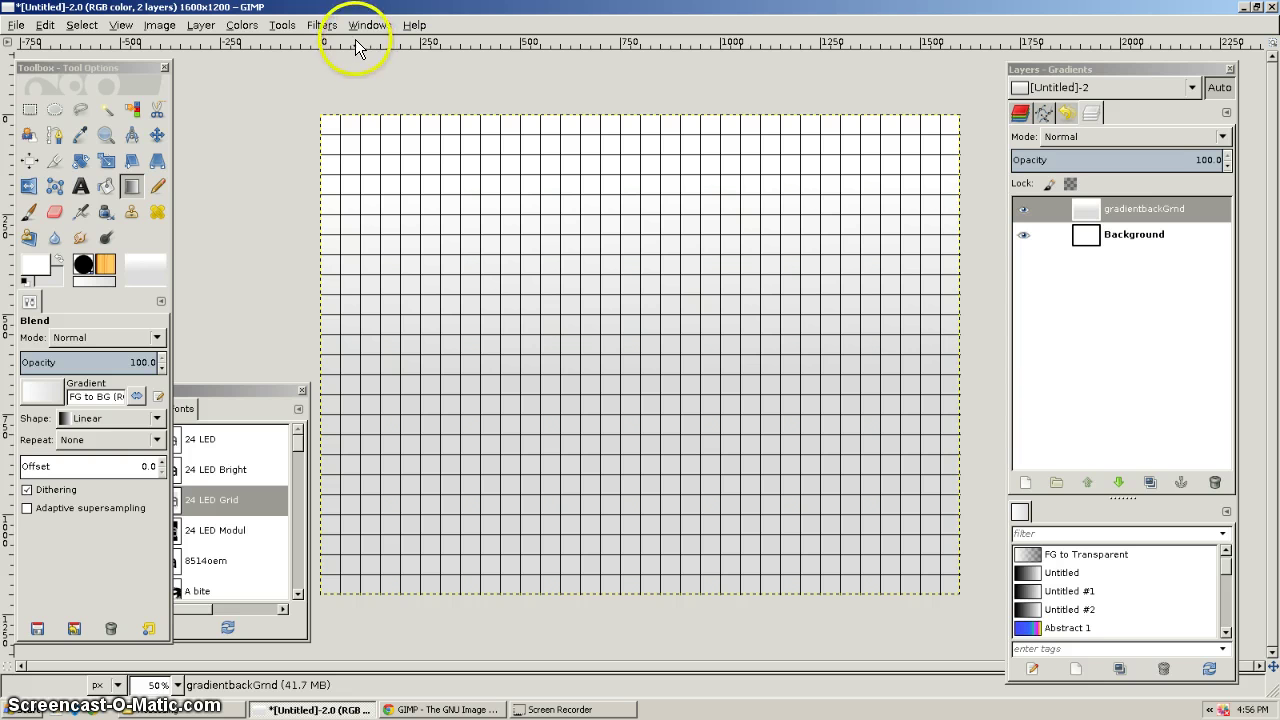
left_click_drag(355, 39, 391, 159)
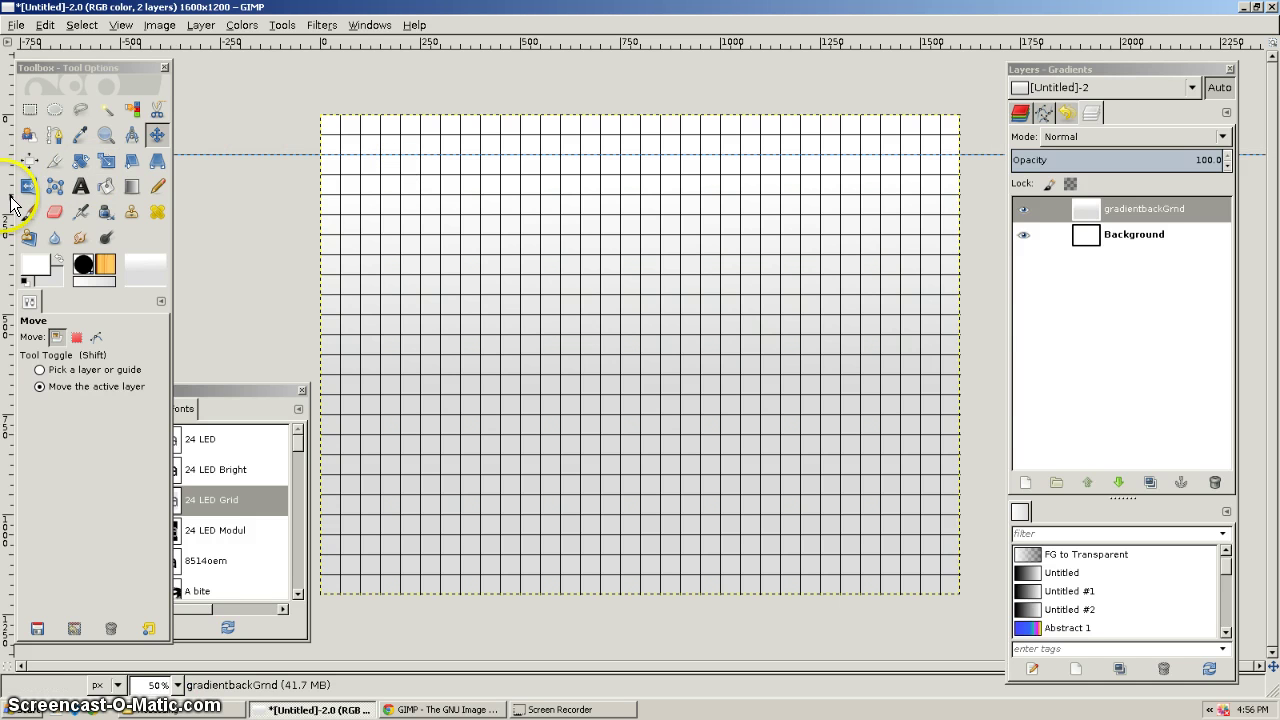
left_click_drag(152, 200, 400, 206)
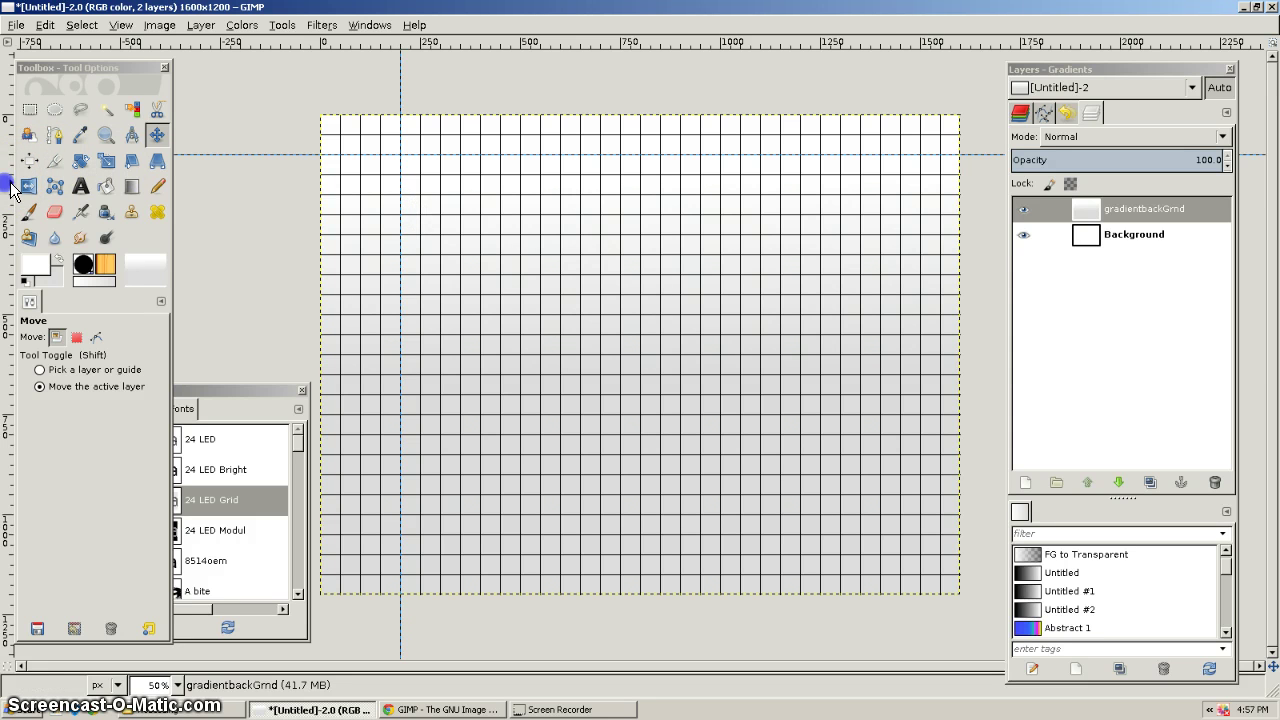
left_click_drag(11, 185, 880, 276)
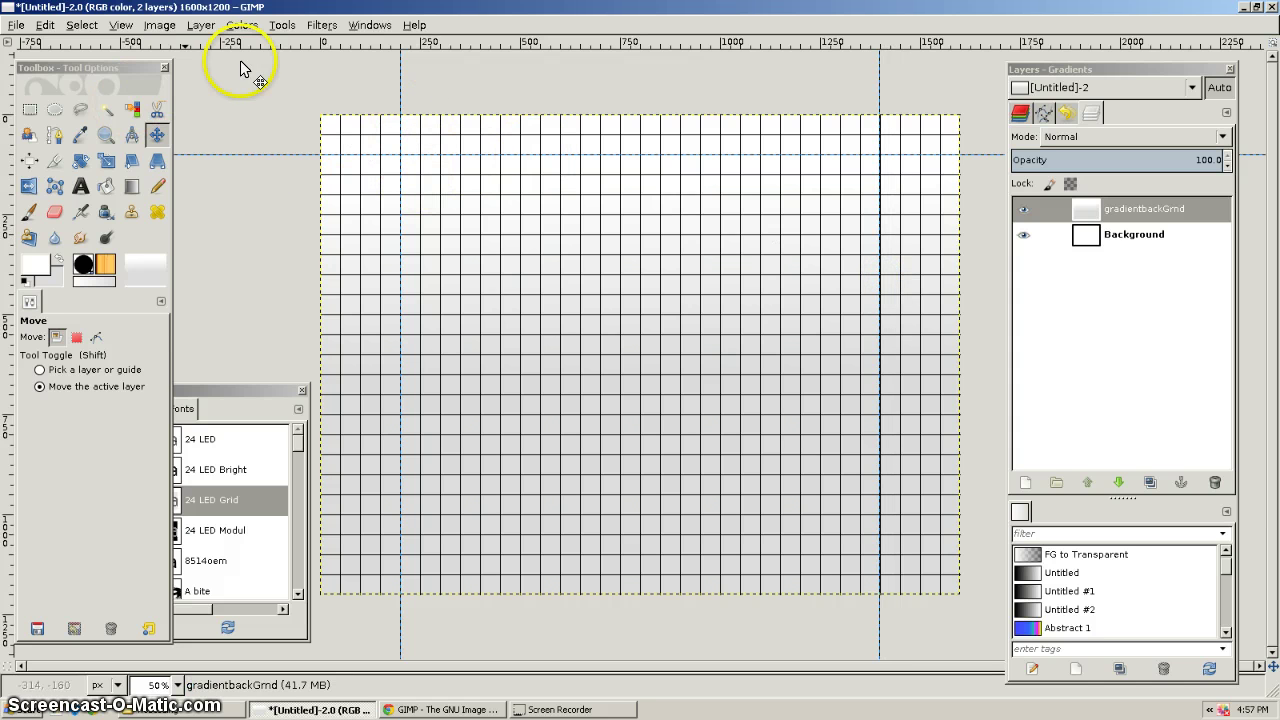
left_click_drag(272, 40, 387, 577)
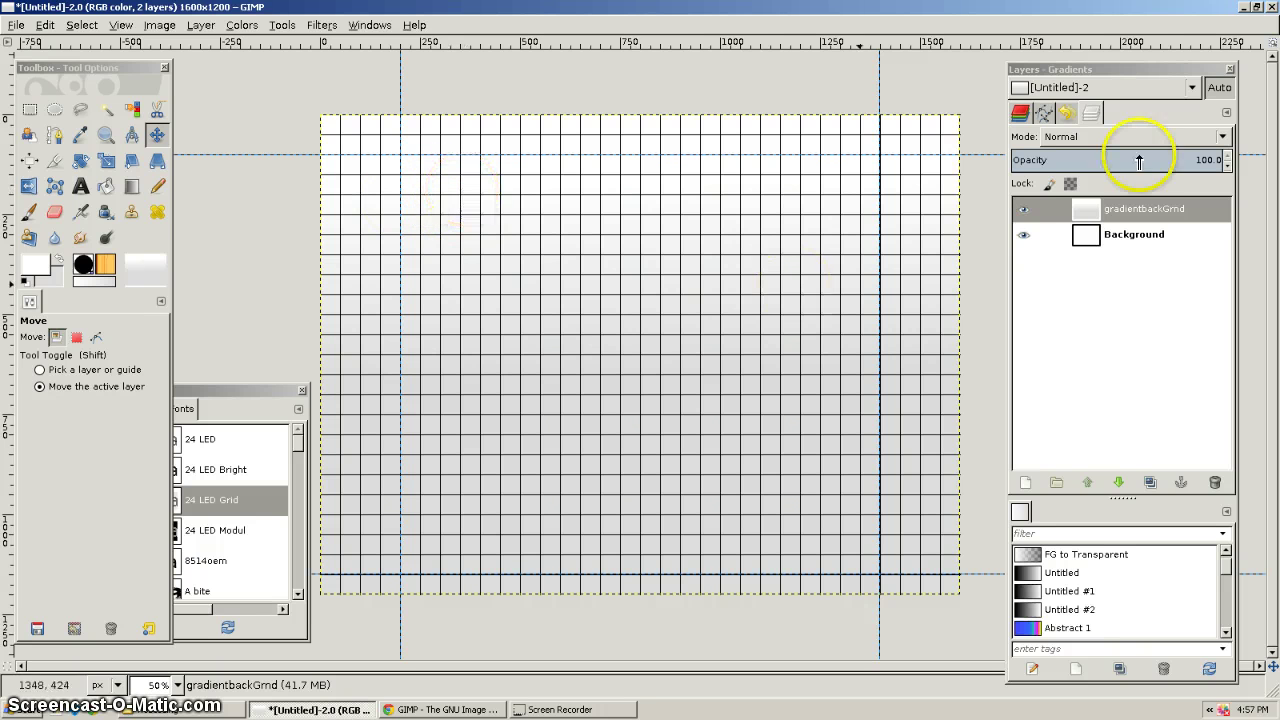
Activate the Text tool with the gradientbackGrnd layer selected and choose the Eras Bold ITC font
left_click(1134, 208)
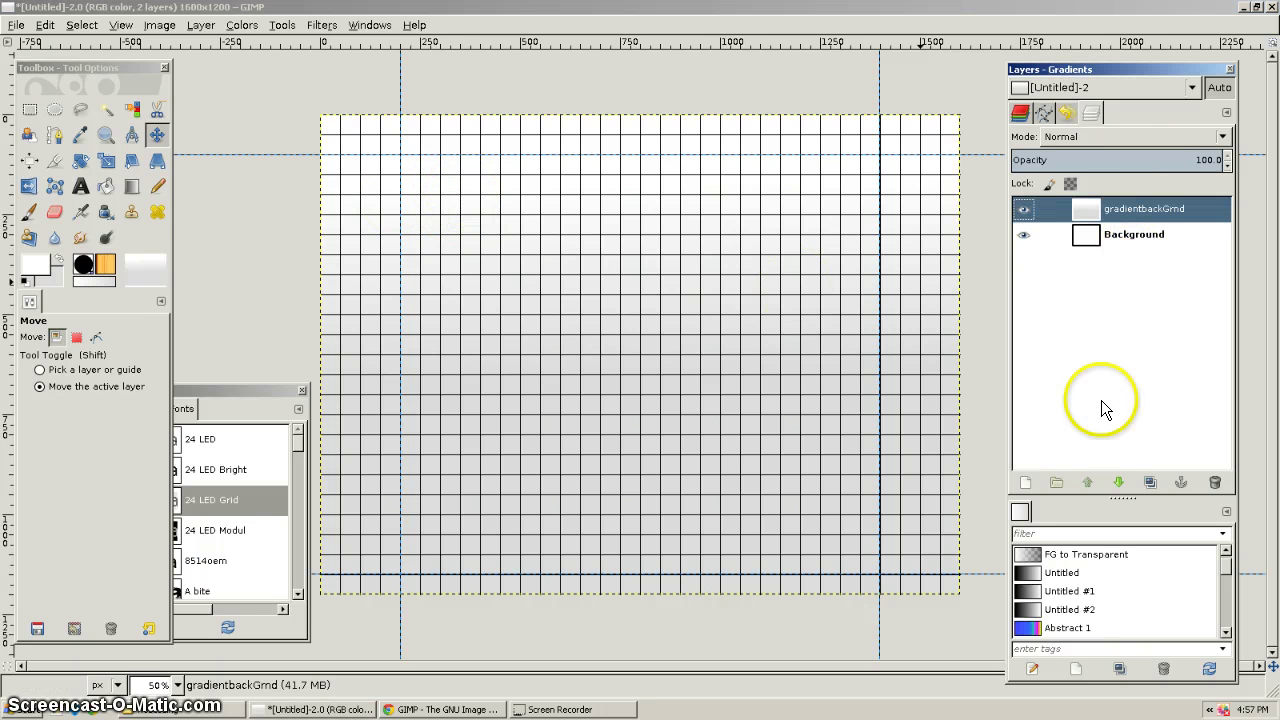
left_click(1026, 482)
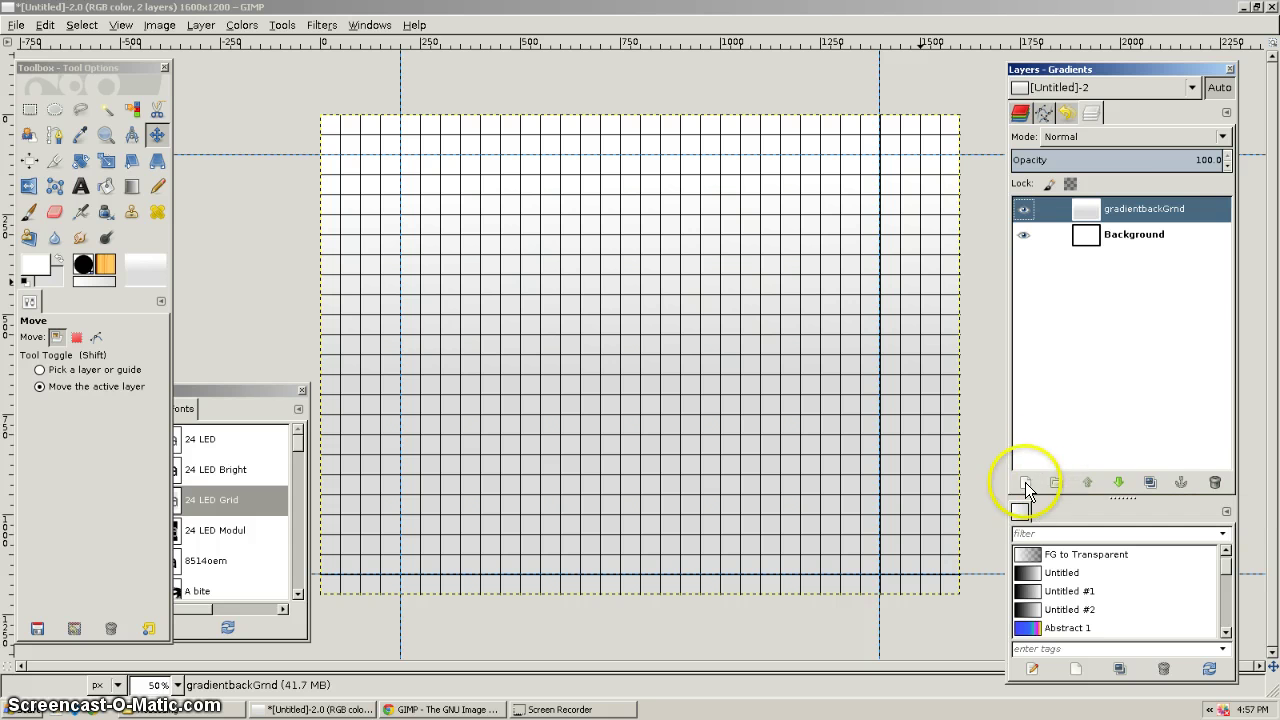
left_click(84, 188)
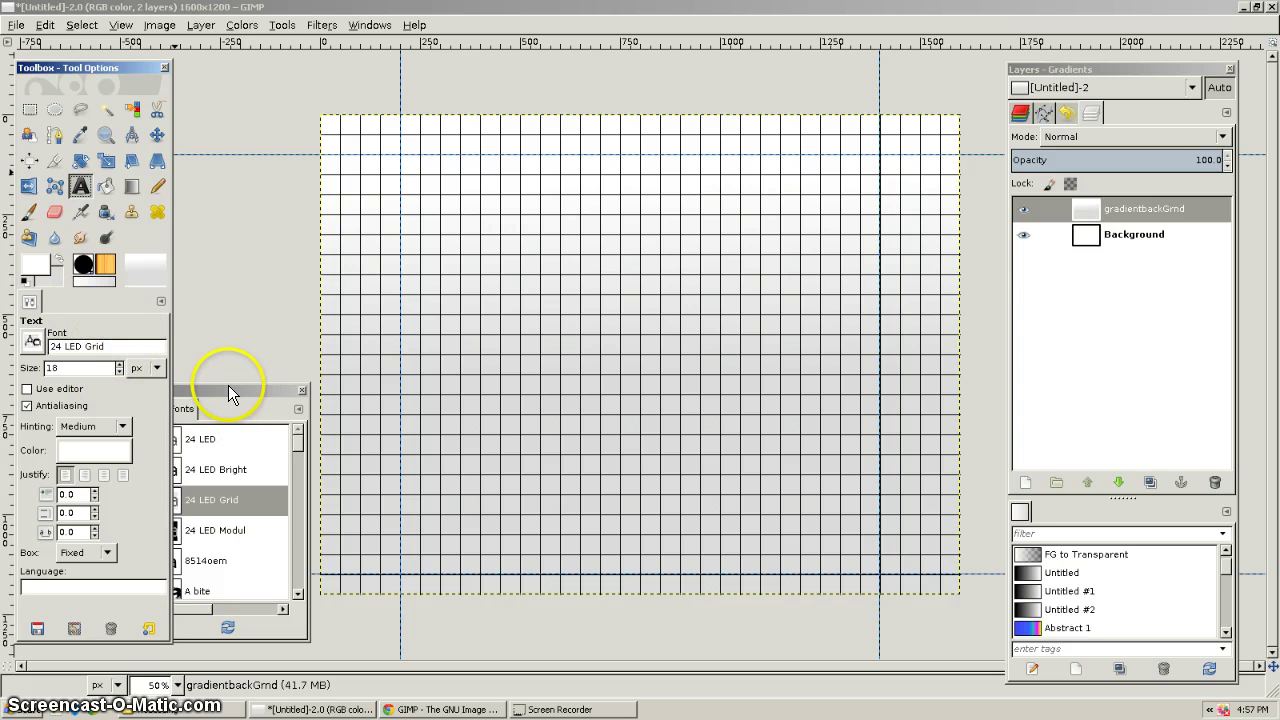
left_click_drag(229, 390, 265, 233)
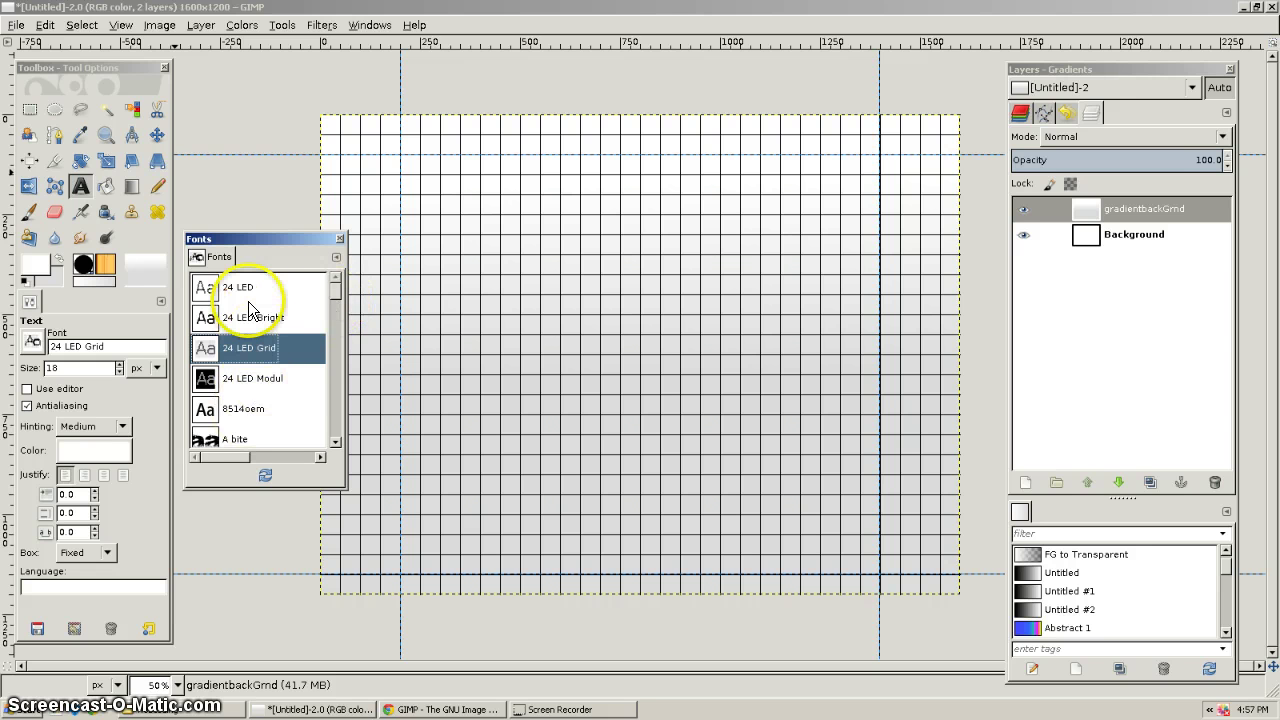
left_click(337, 378)
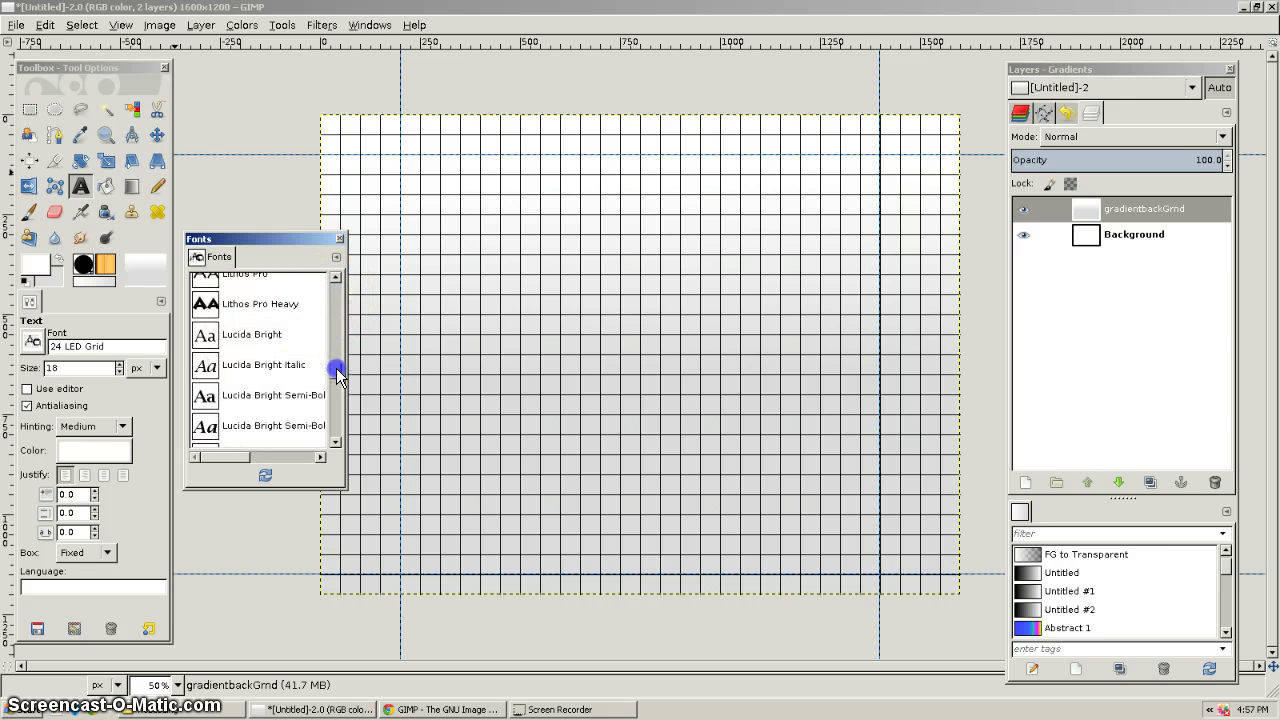
scroll(334, 377, "up", 2)
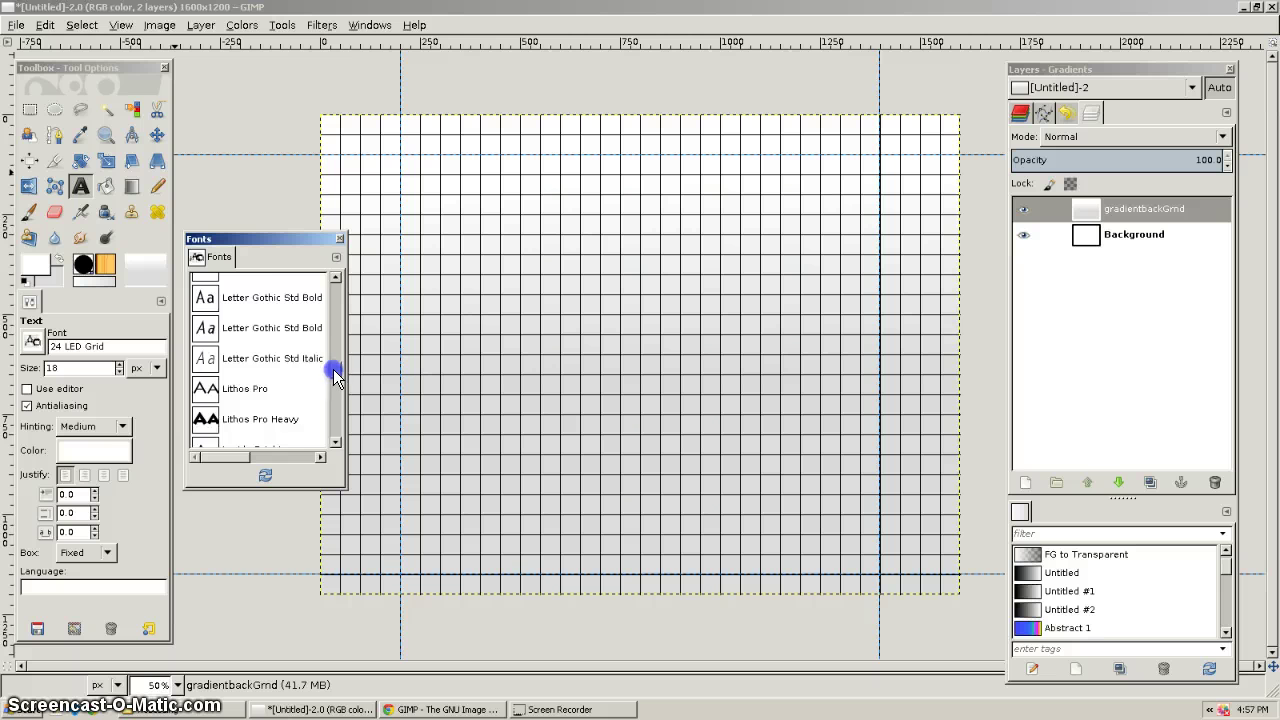
scroll(335, 377, "down", 5)
left_click_drag(337, 385, 338, 351)
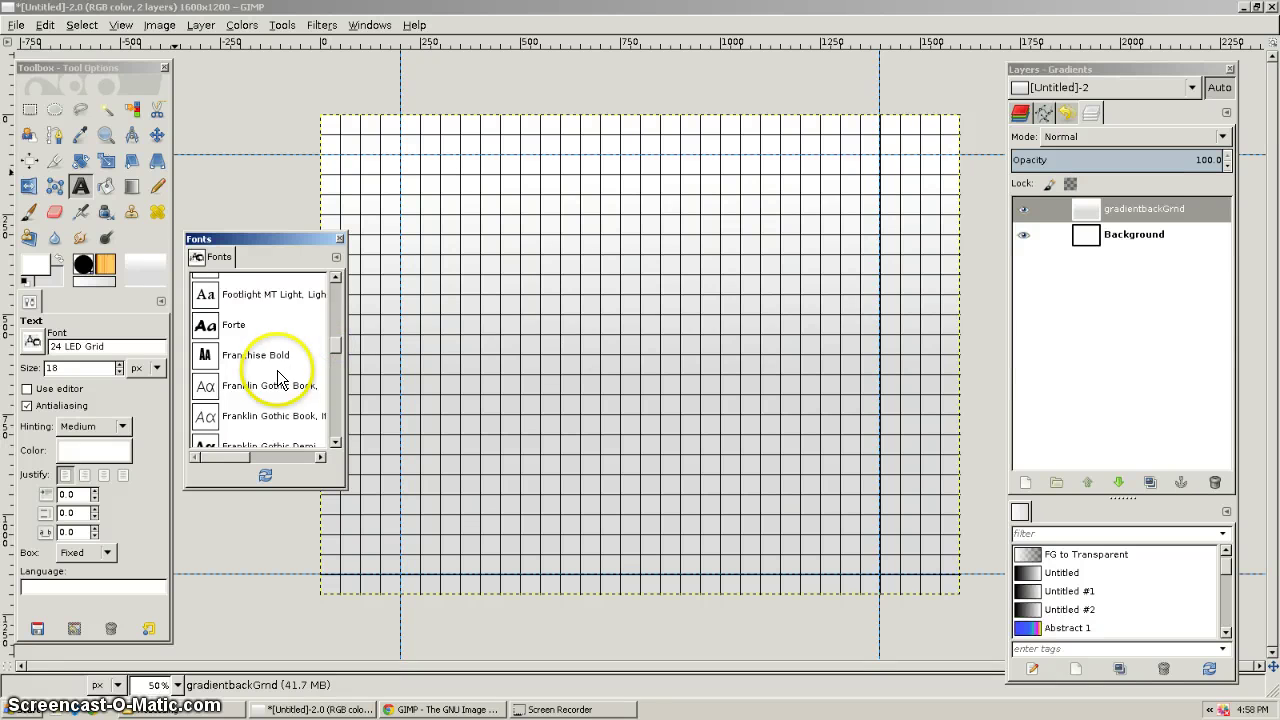
scroll(278, 378, "up", 5)
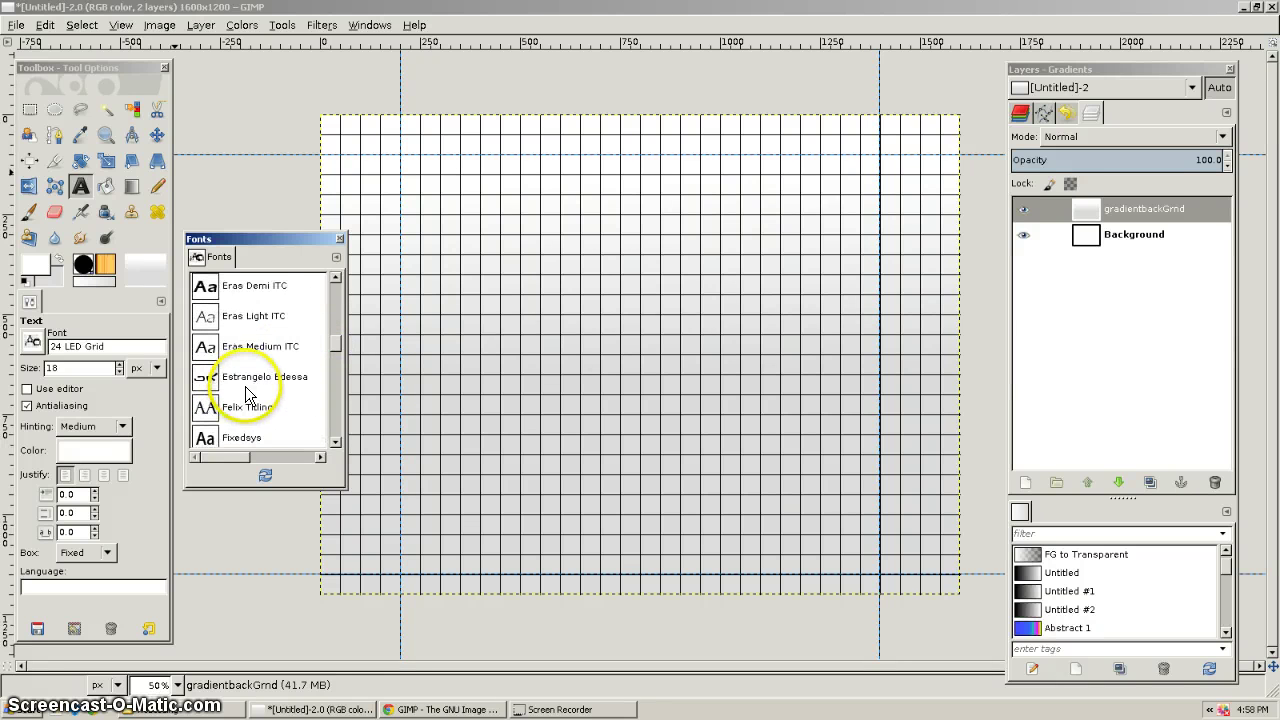
scroll(264, 385, "up", 1)
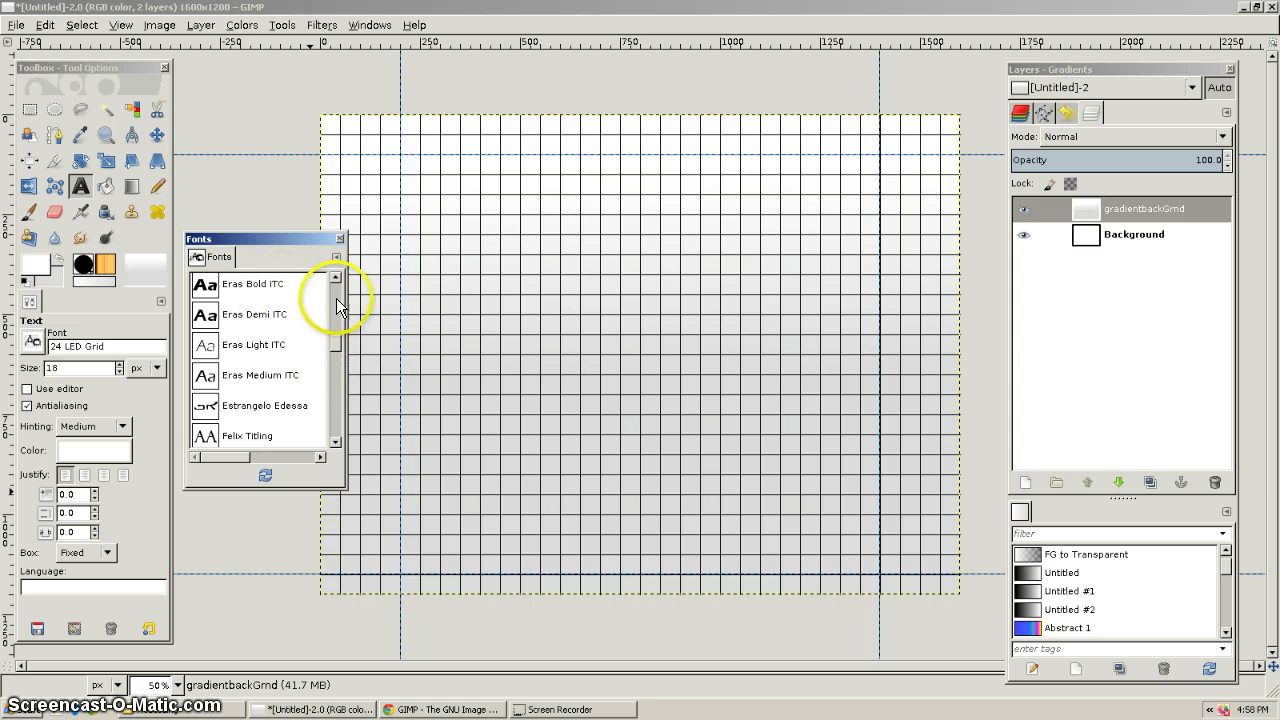
left_click(336, 278)
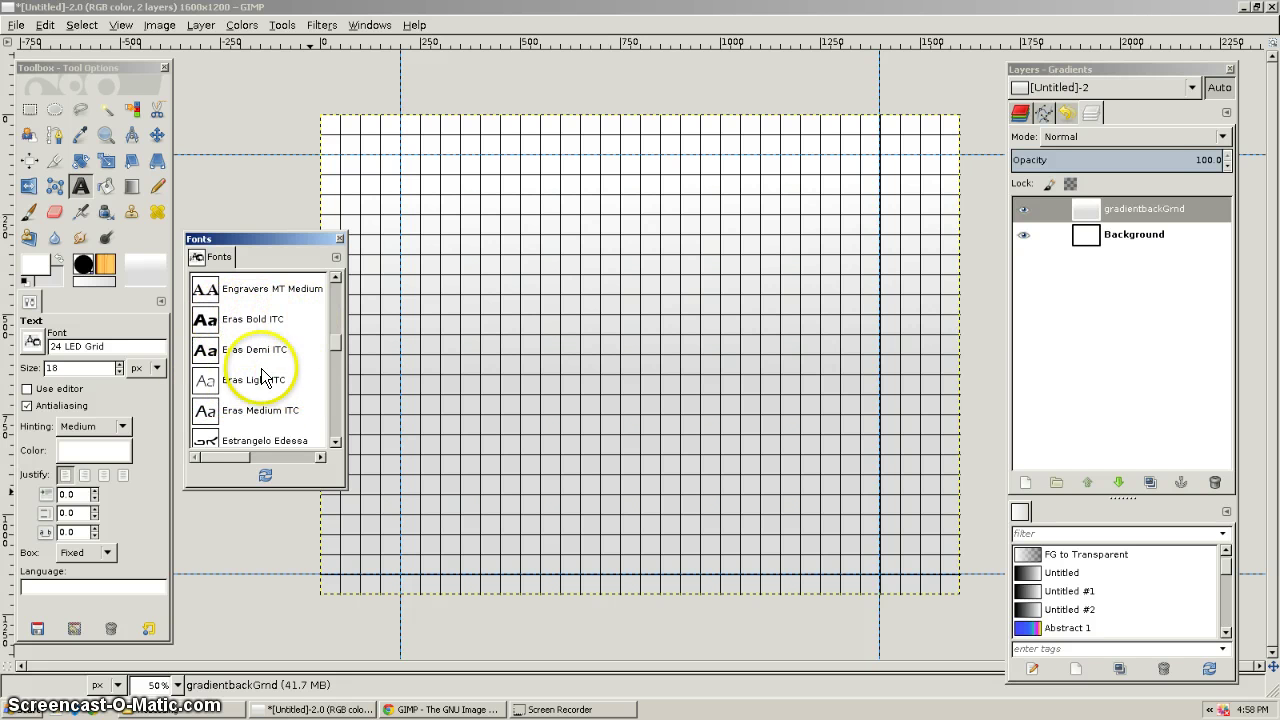
left_click(212, 322)
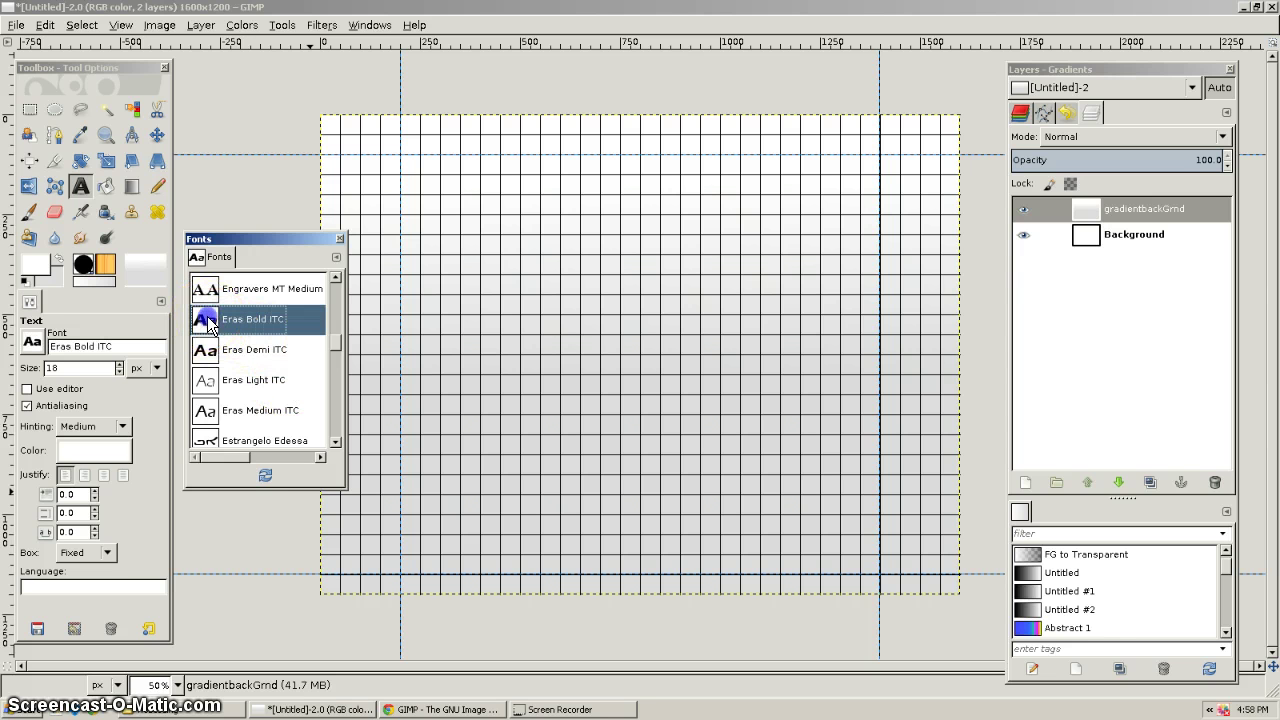
Set the text to 24 px dark gray and enter DIGTAL in a text box about 484 x 114 px near the upper-left guide corner
double_click(119, 363)
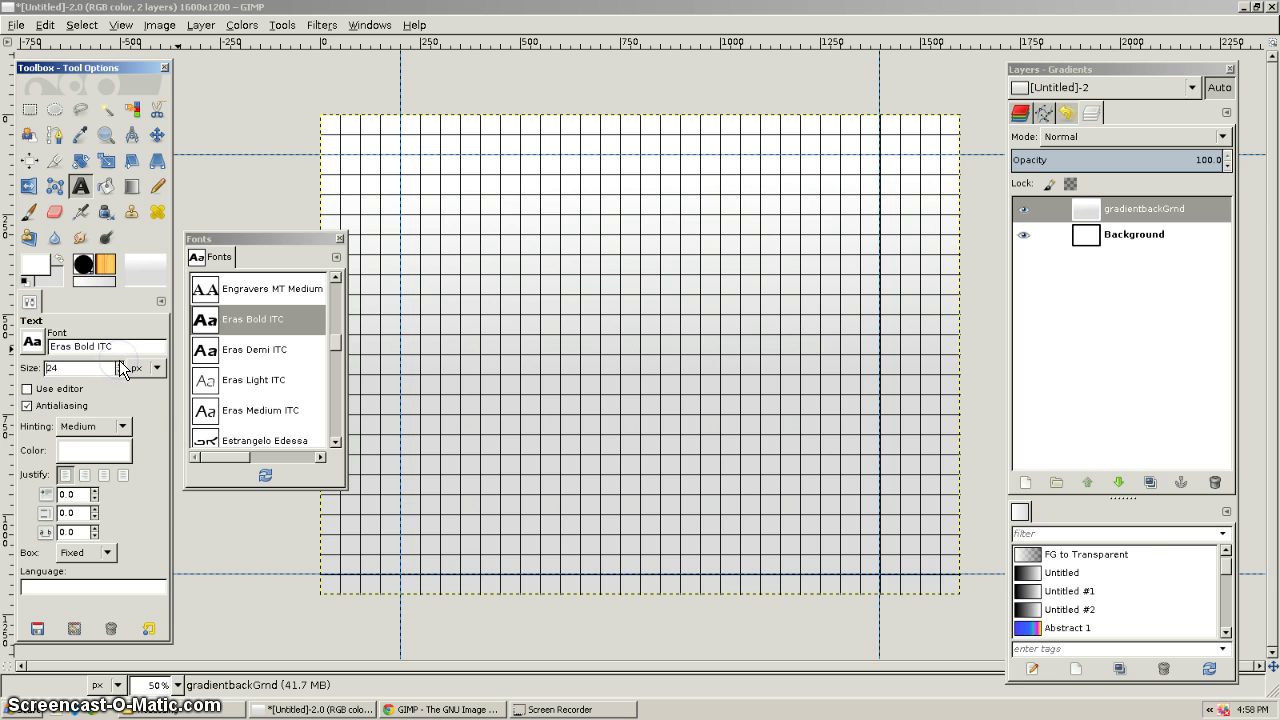
left_click(99, 451)
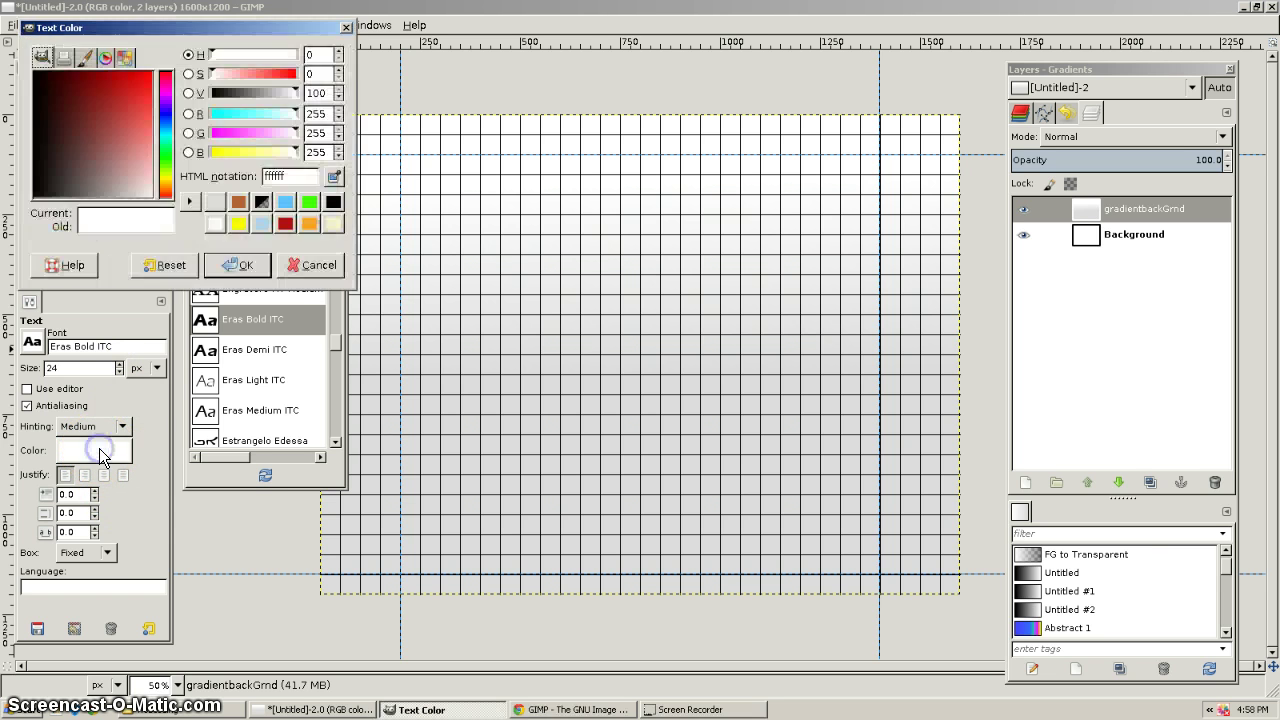
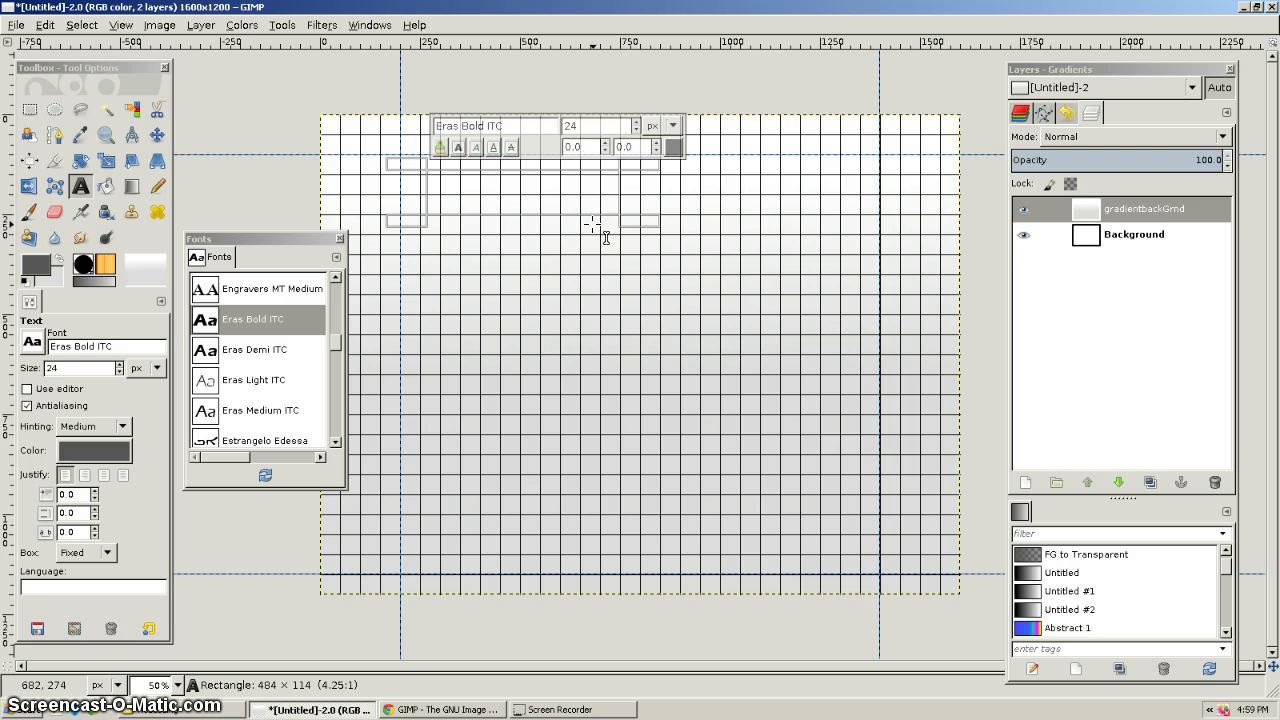
type("DIGTAL")
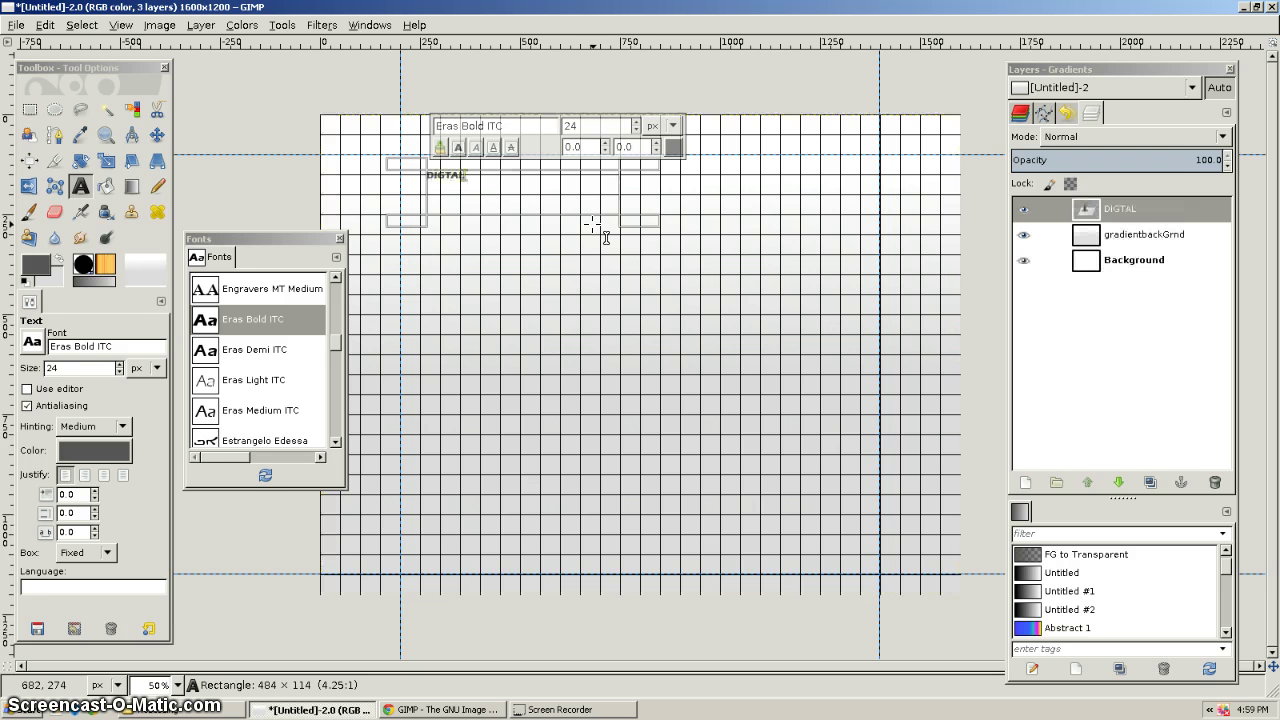
Replace the misspelled text in the box with DIGITAL, working at 100% zoom
left_click(485, 172)
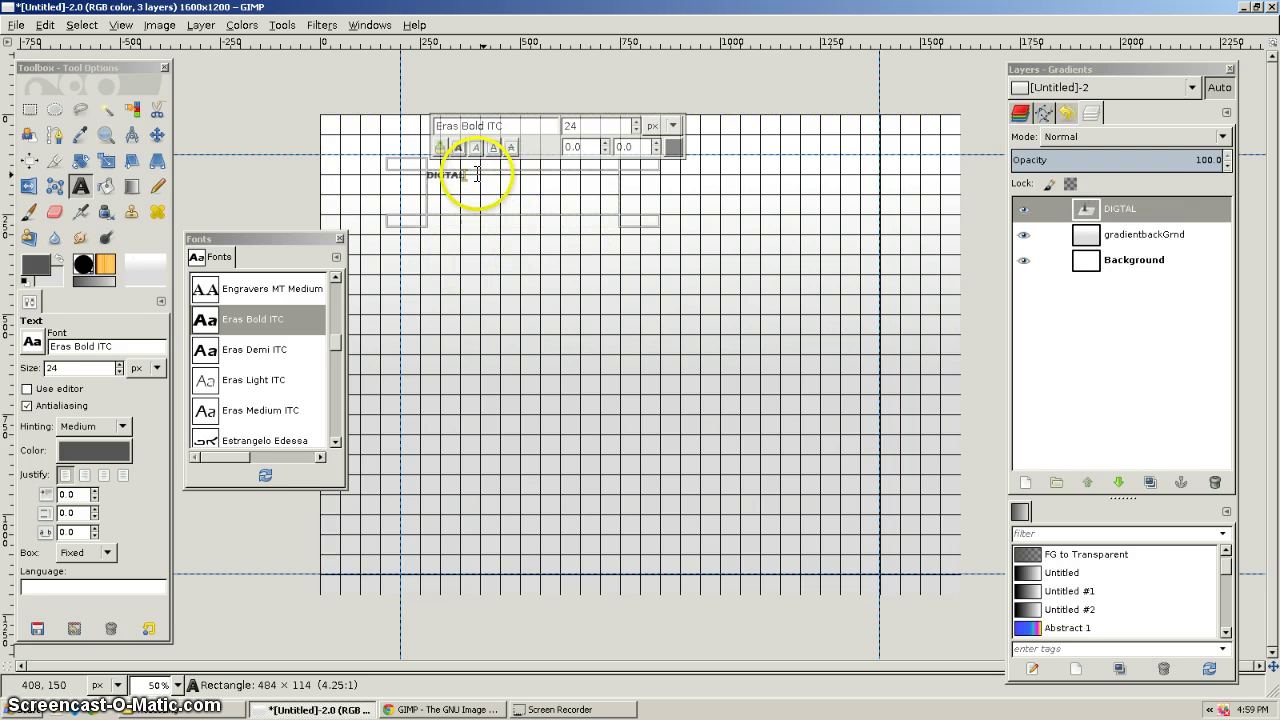
left_click(457, 175)
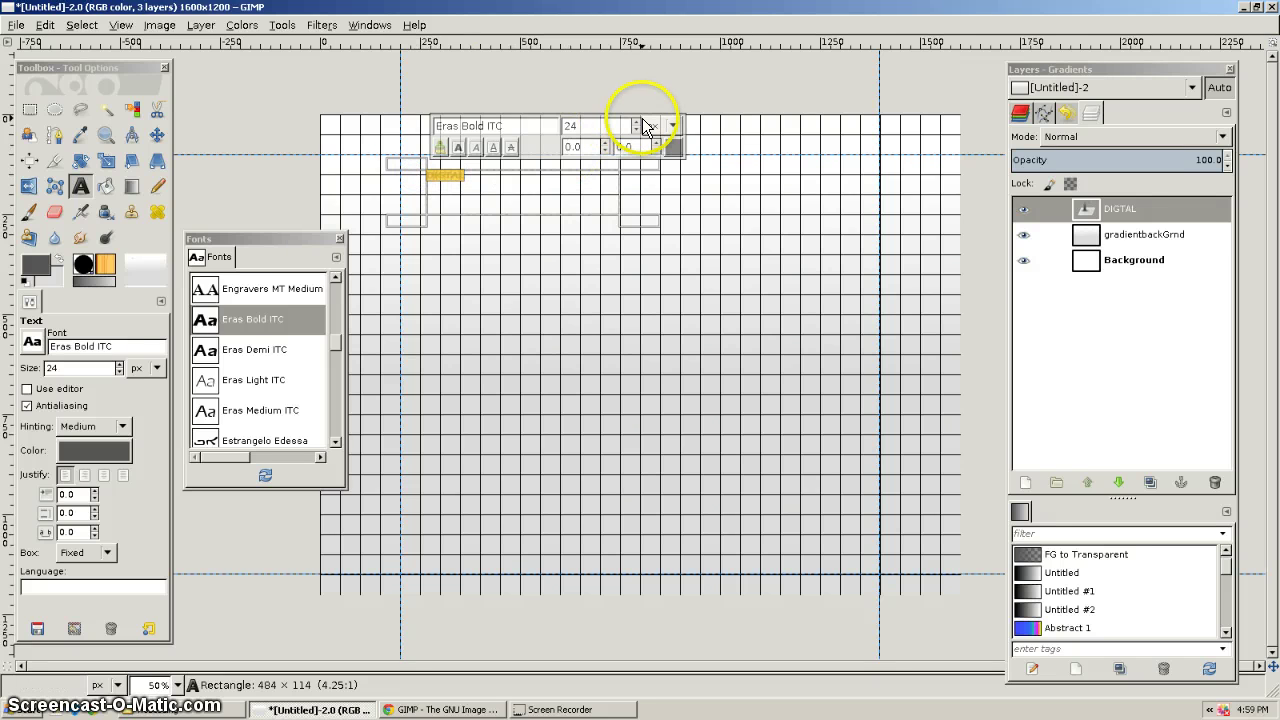
left_click(121, 25)
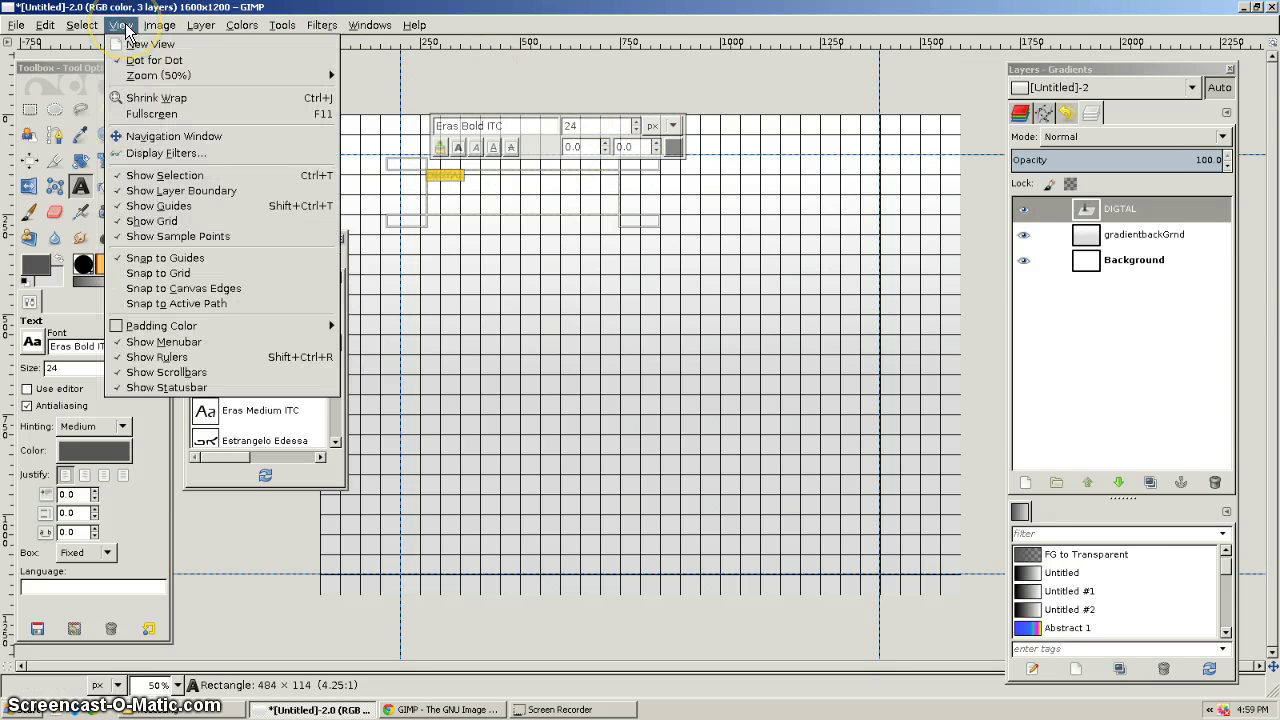
mouse_move(230, 75)
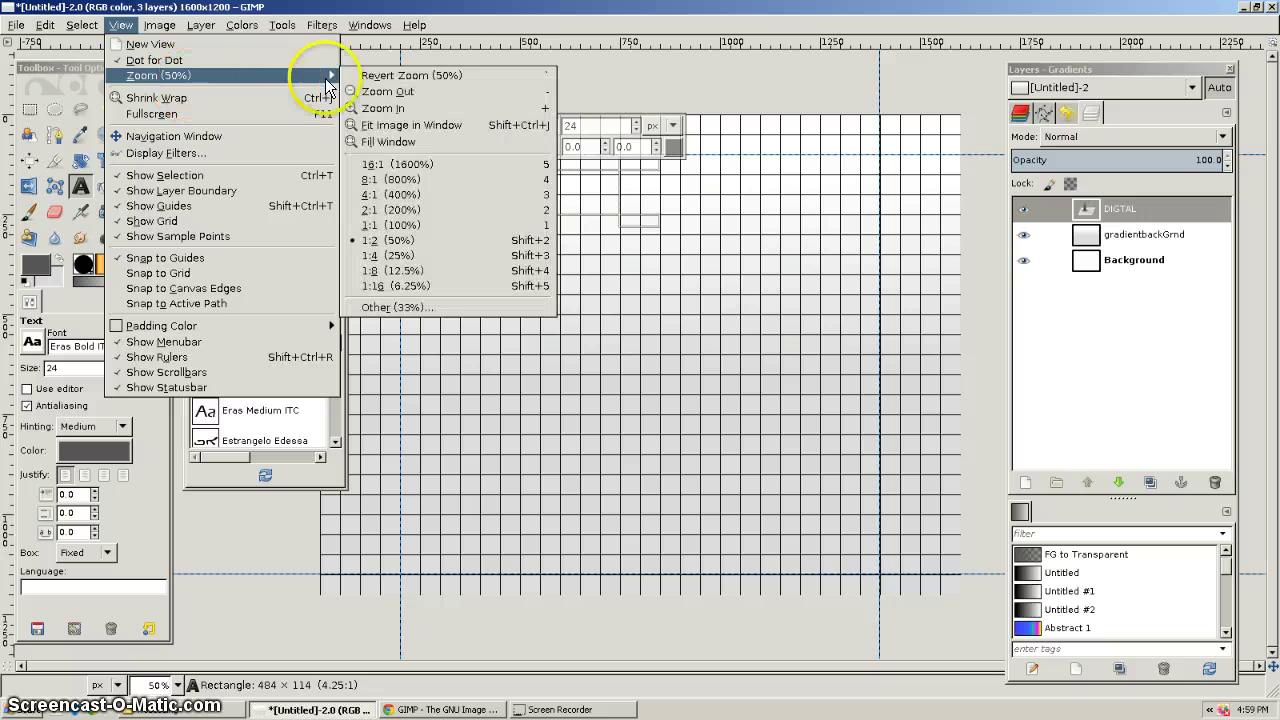
left_click(395, 225)
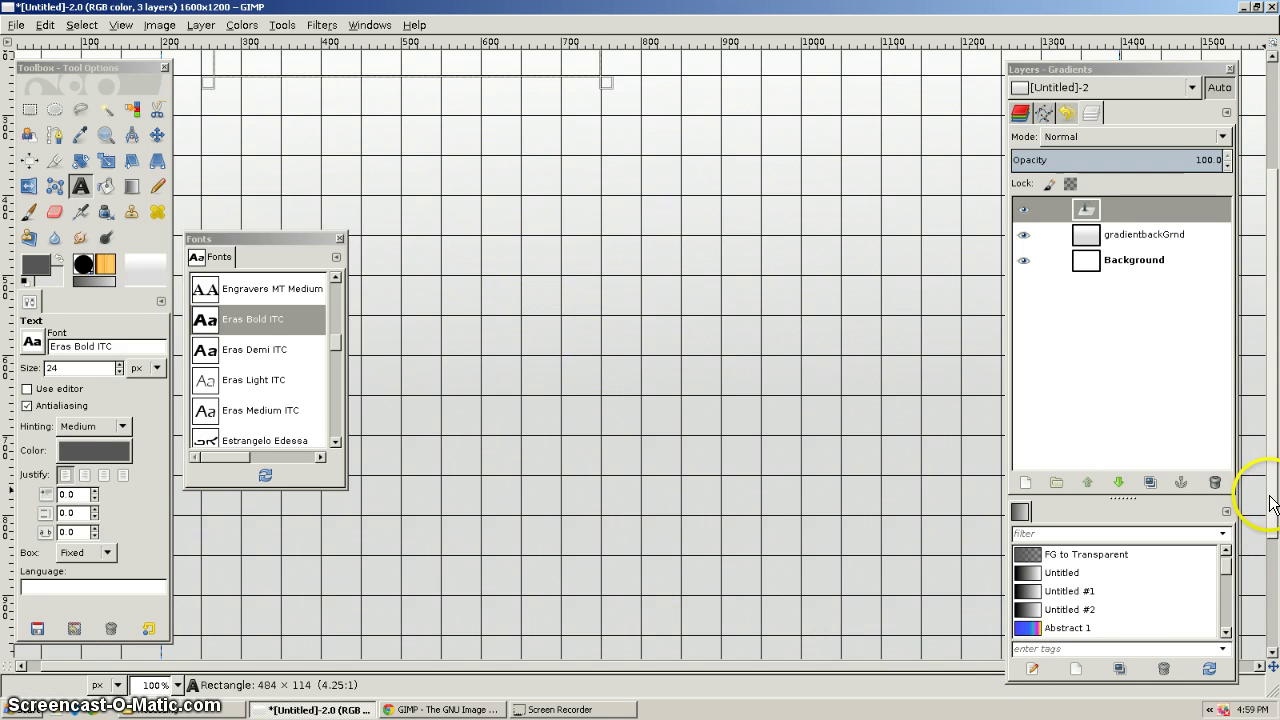
left_click_drag(1257, 491, 1271, 357)
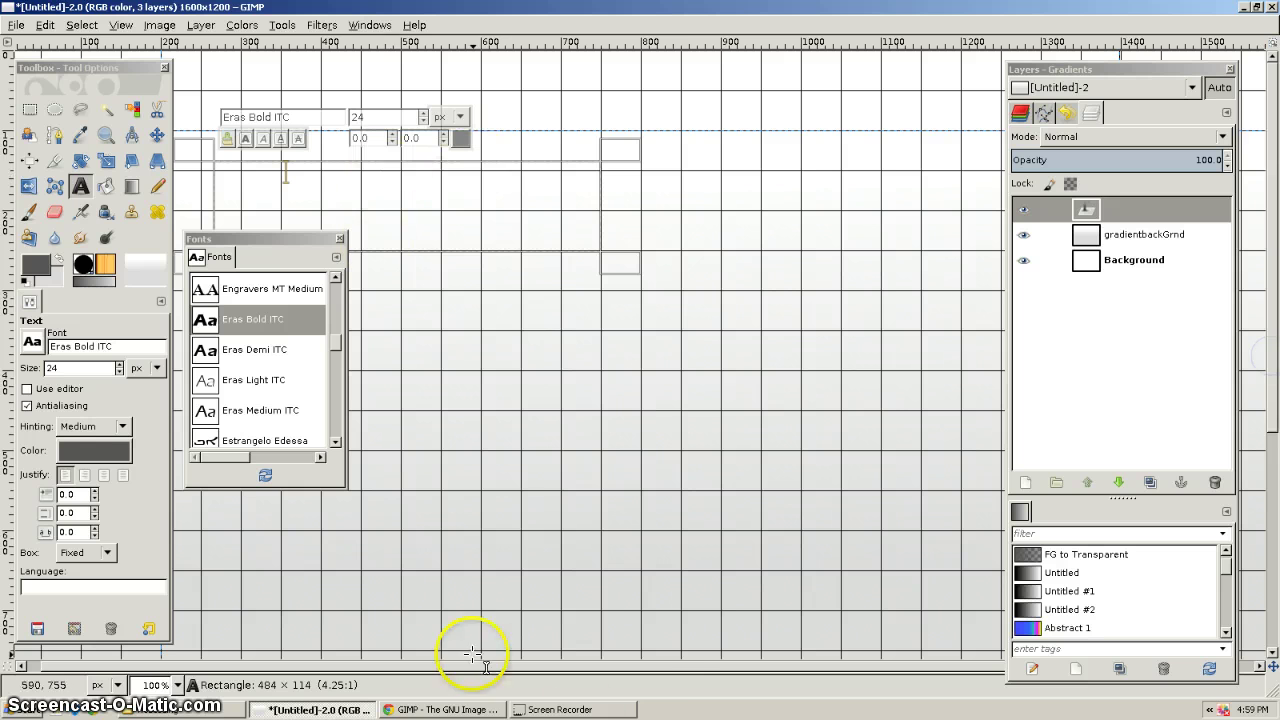
left_click_drag(680, 668, 529, 666)
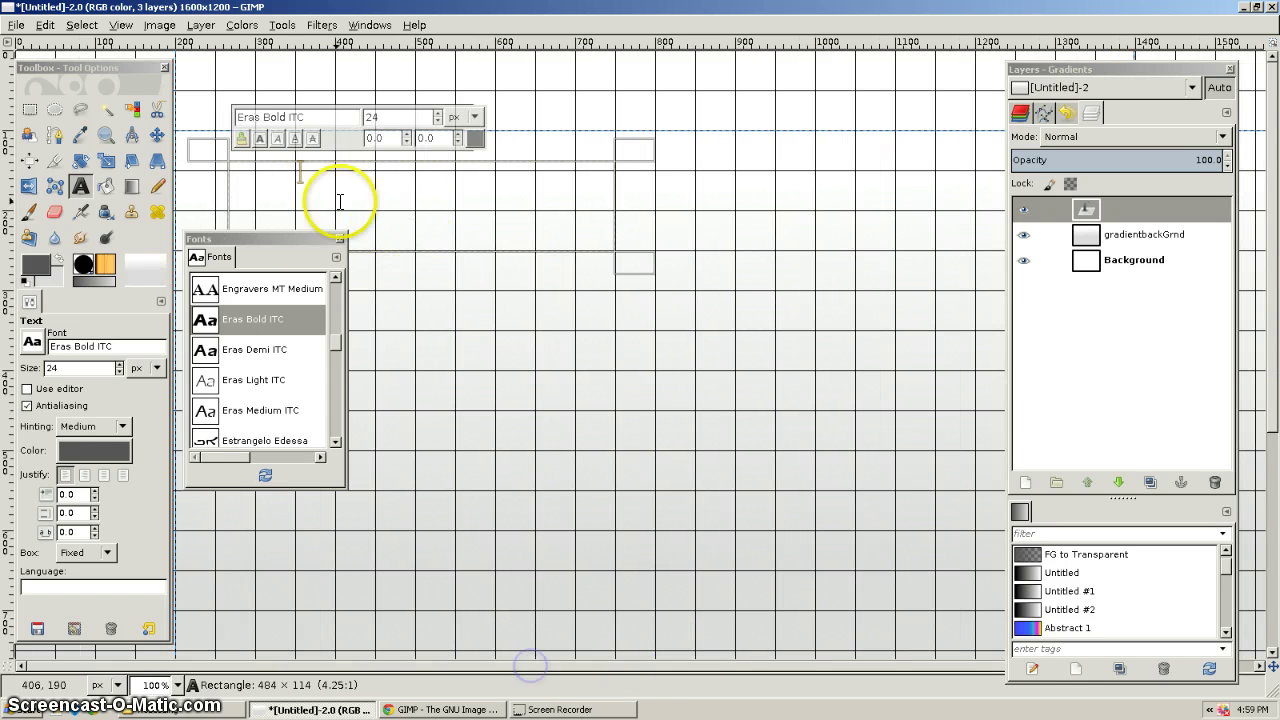
Select the whole word DIGITAL and set its font size to 50 px
left_click_drag(312, 170, 232, 172)
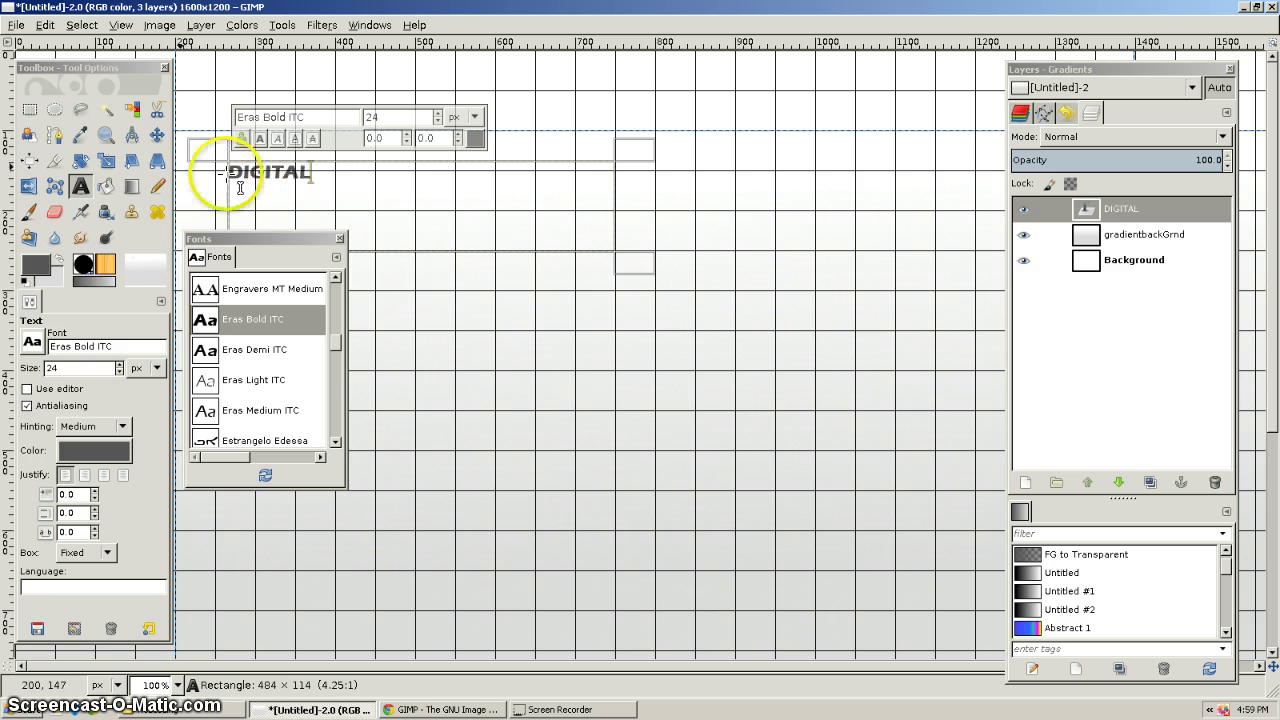
left_click(298, 174)
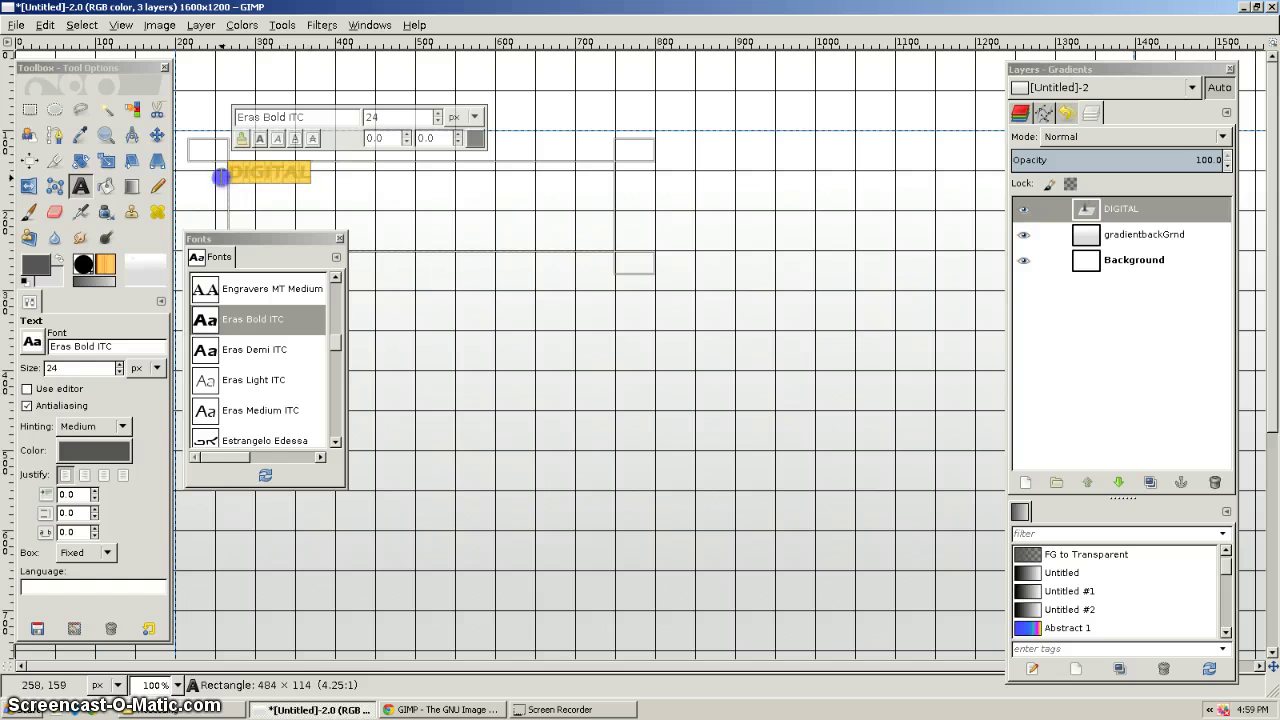
left_click_drag(386, 117, 346, 117)
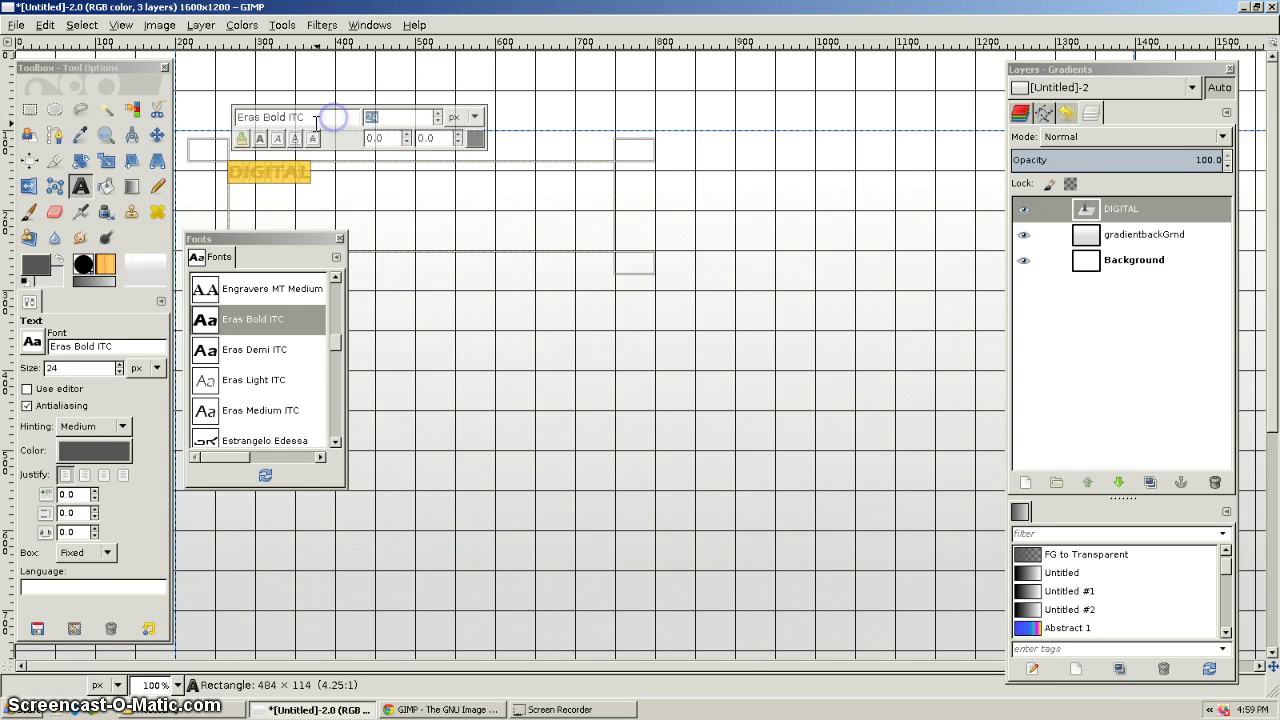
type("50")
key("Return")
left_click(353, 212)
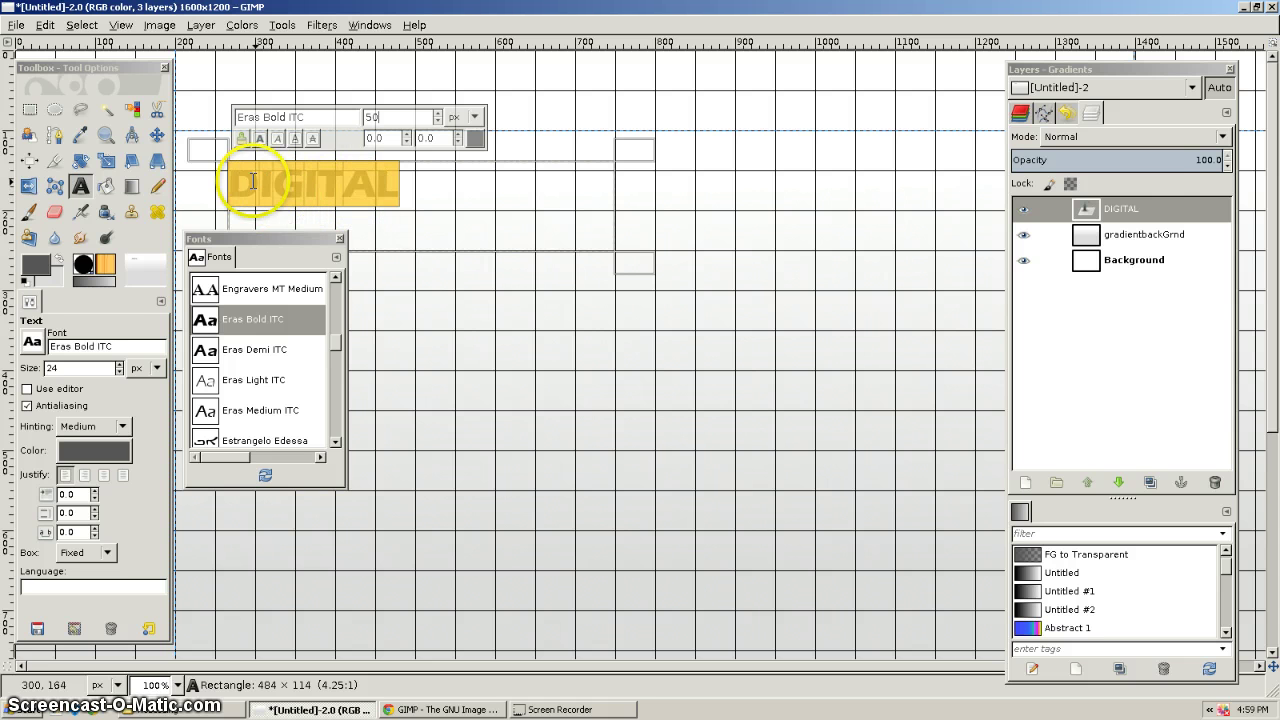
Set the baseline of the selected DIGITAL text to -2.0 and its kerning to 2.0
left_click(407, 140)
left_click(459, 141)
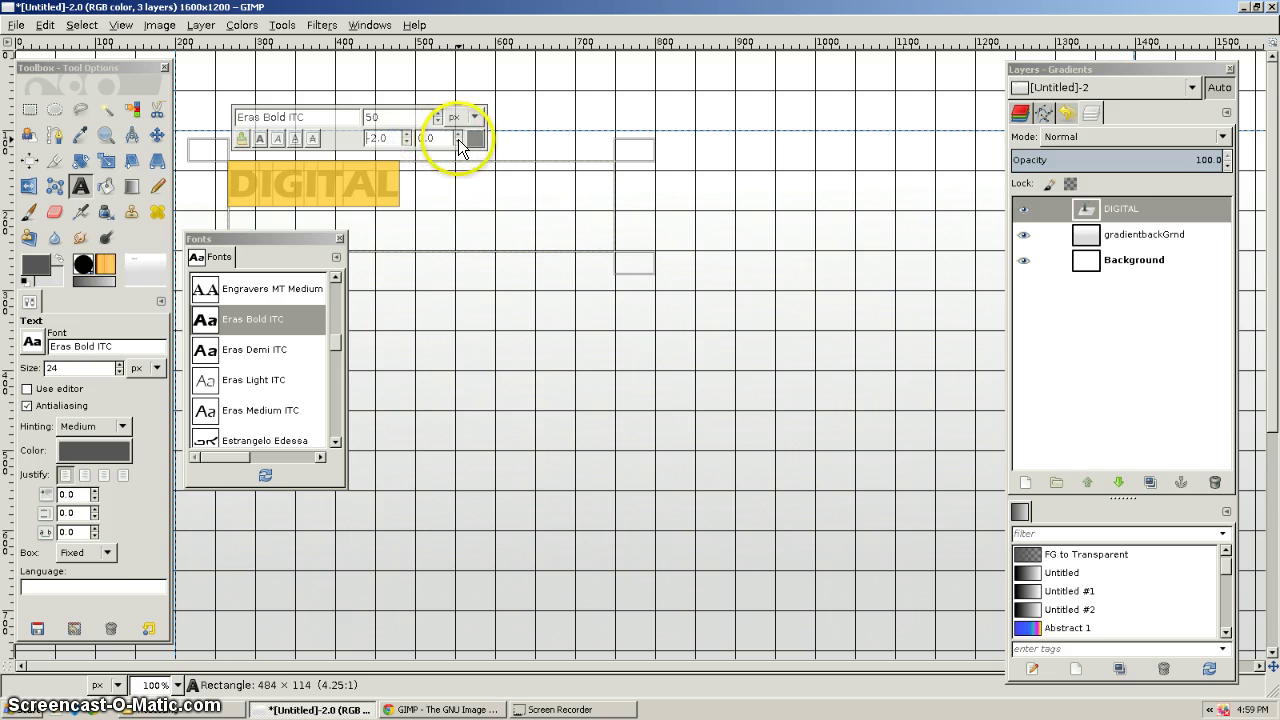
left_click(459, 141)
left_click(459, 141)
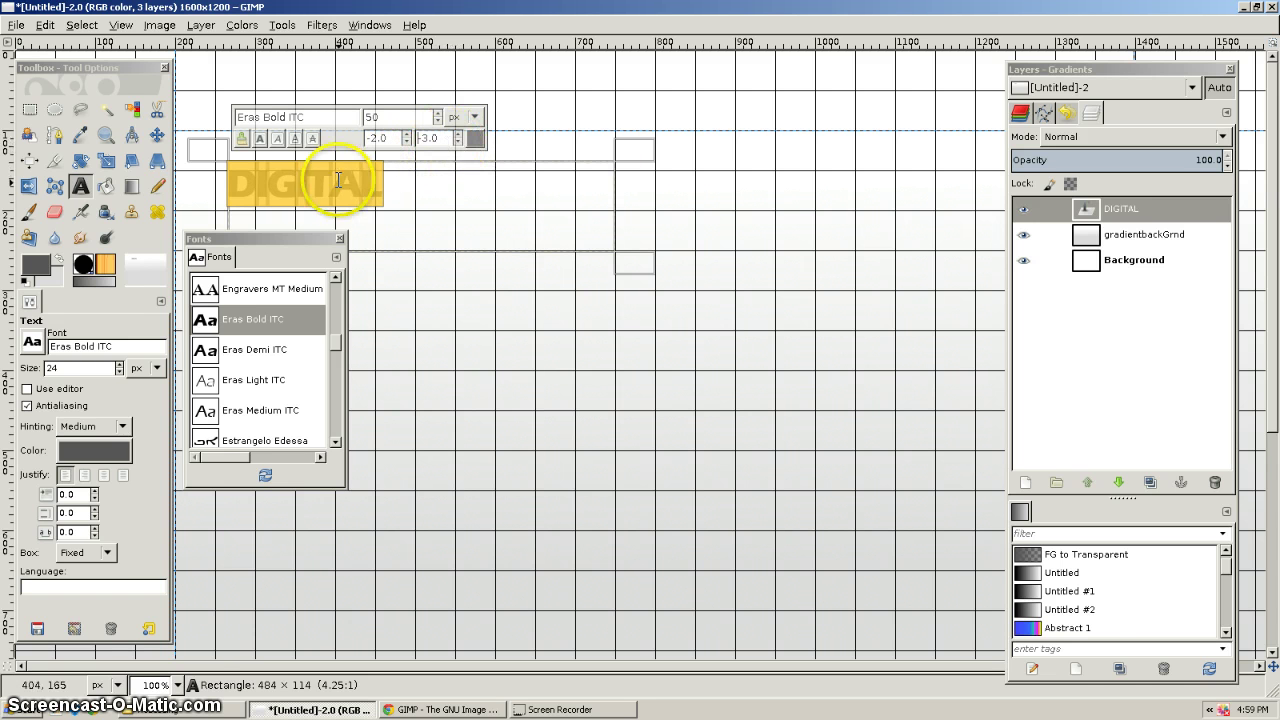
left_click(458, 133)
left_click(458, 133)
left_click(458, 133)
left_click(458, 133)
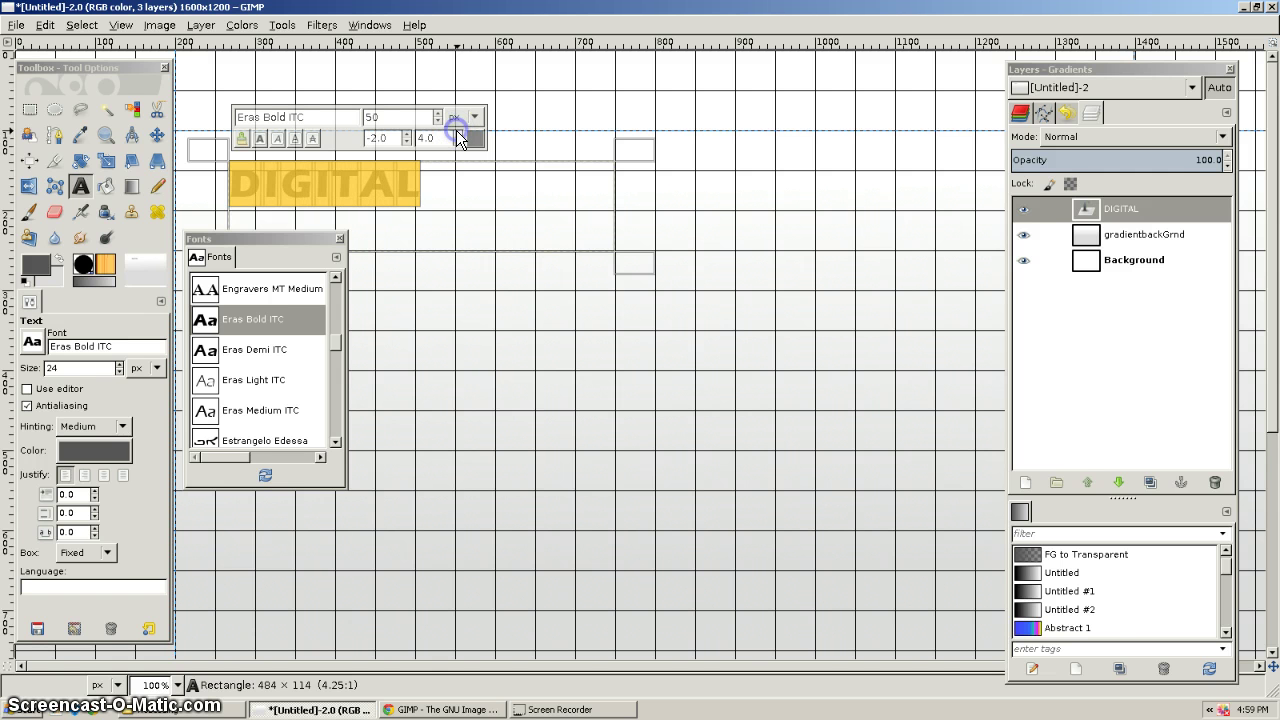
left_click(458, 142)
left_click(458, 142)
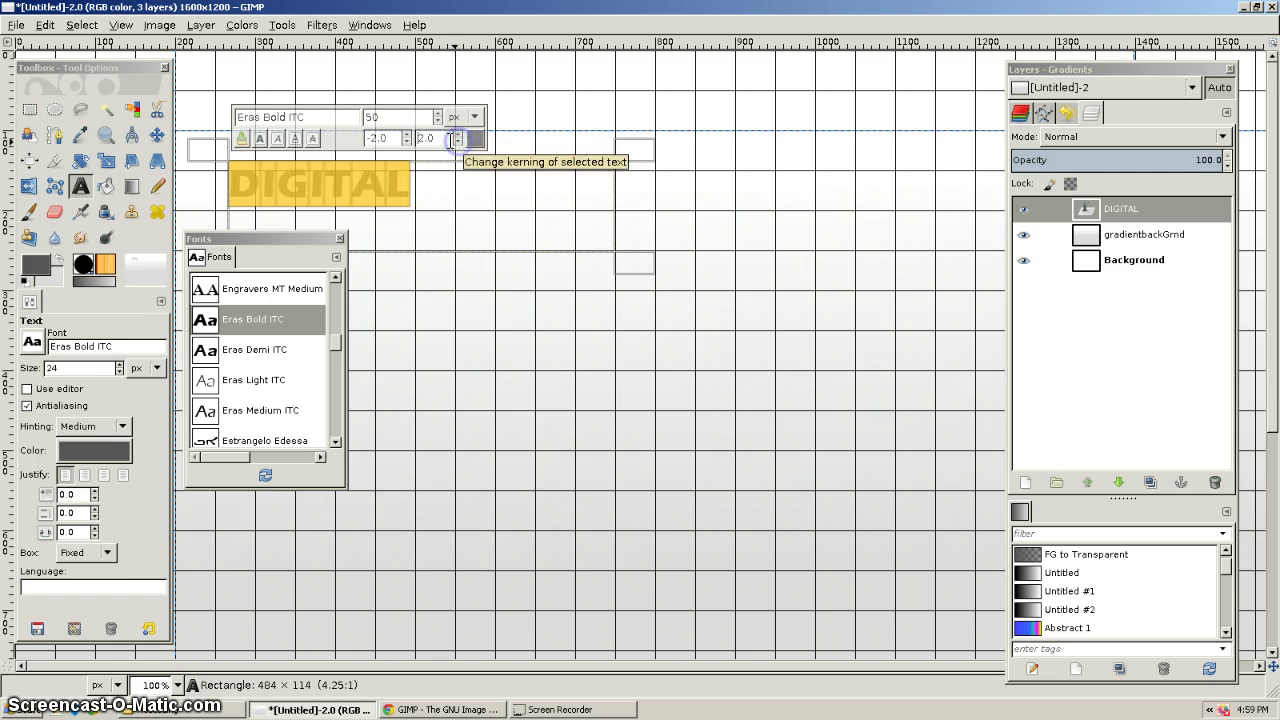
Tighten the kerning after the D and after the first I in DIGITAL, setting the gap before the G to 1.0
left_click(259, 192)
left_click(266, 185)
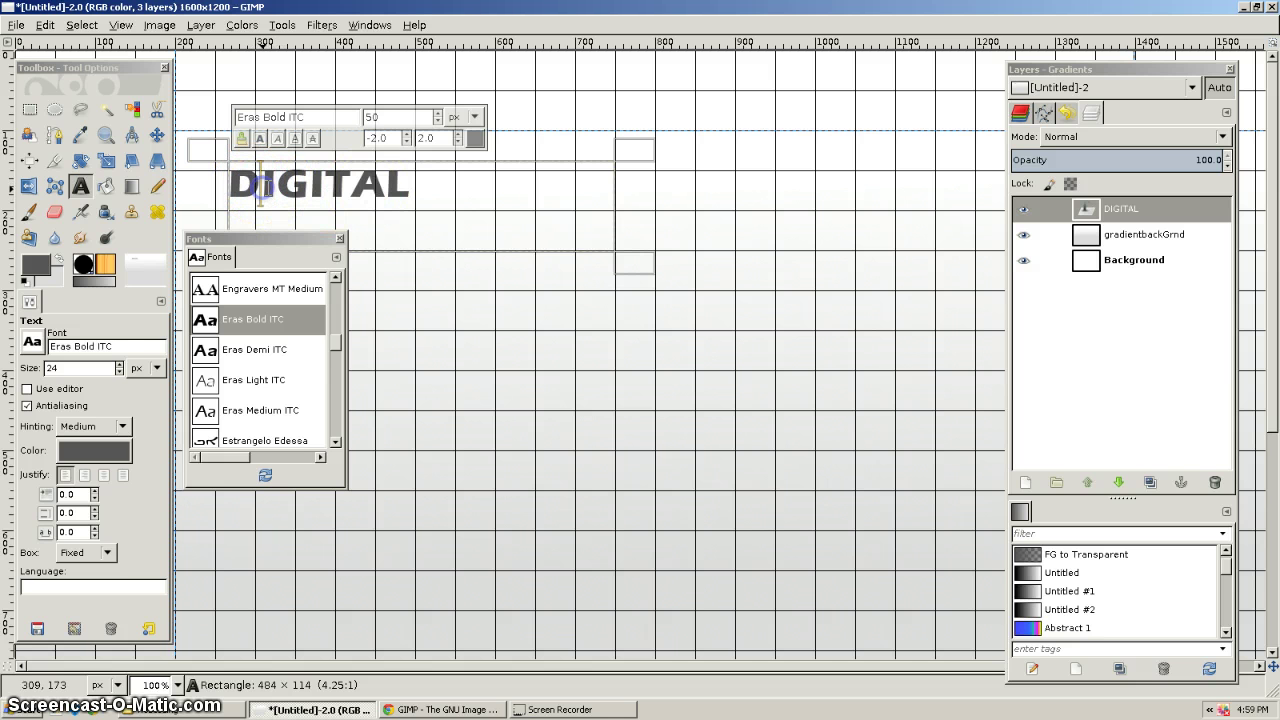
left_click(459, 142)
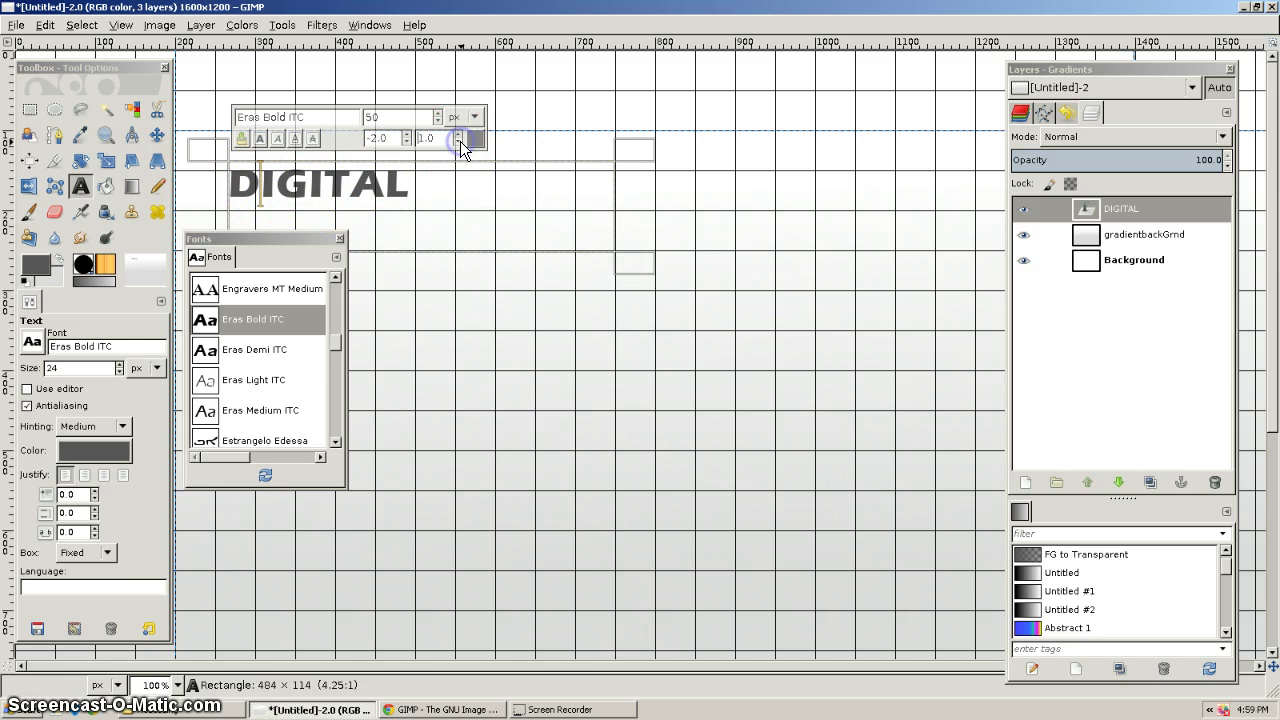
left_click(459, 142)
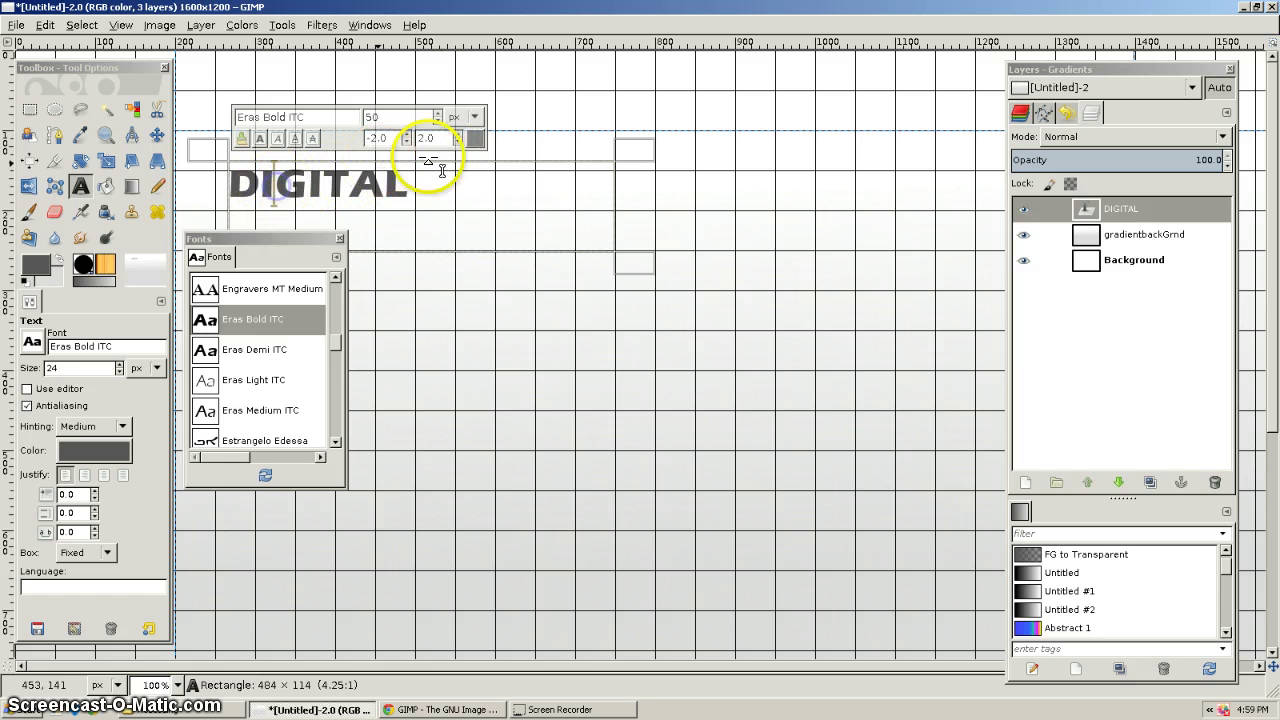
left_click(456, 136)
left_click(456, 136)
left_click(459, 142)
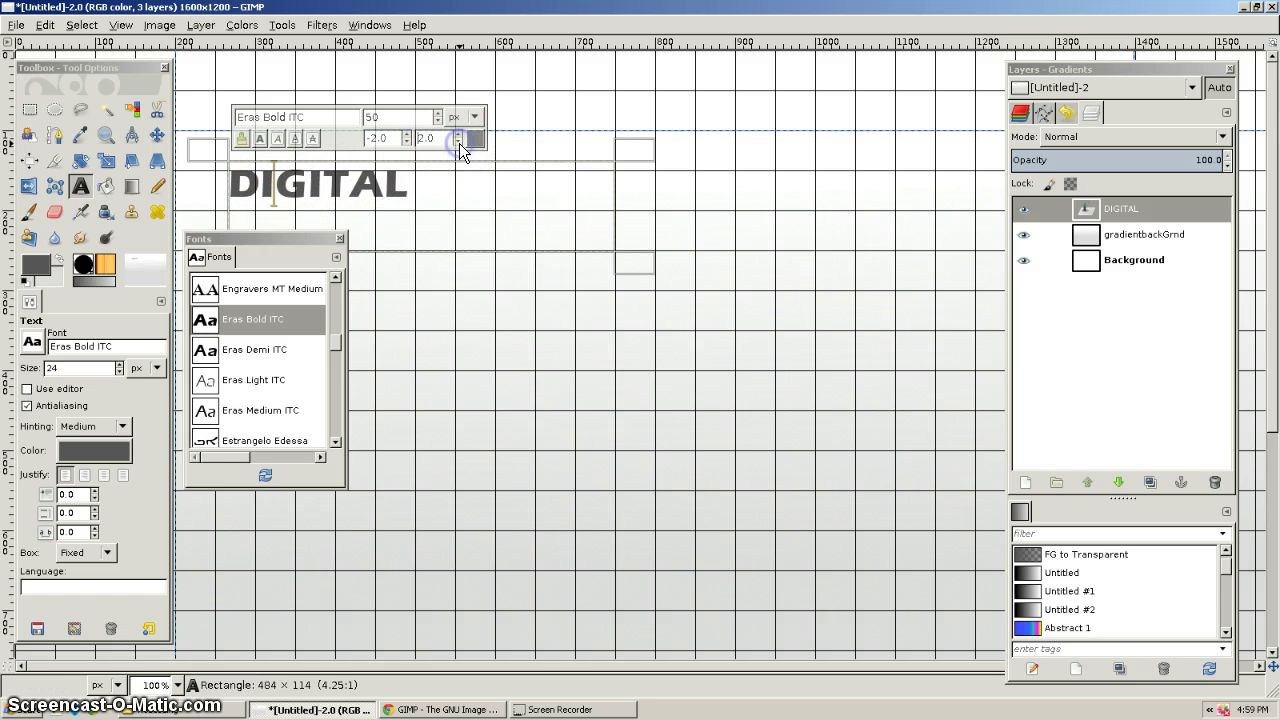
left_click(459, 142)
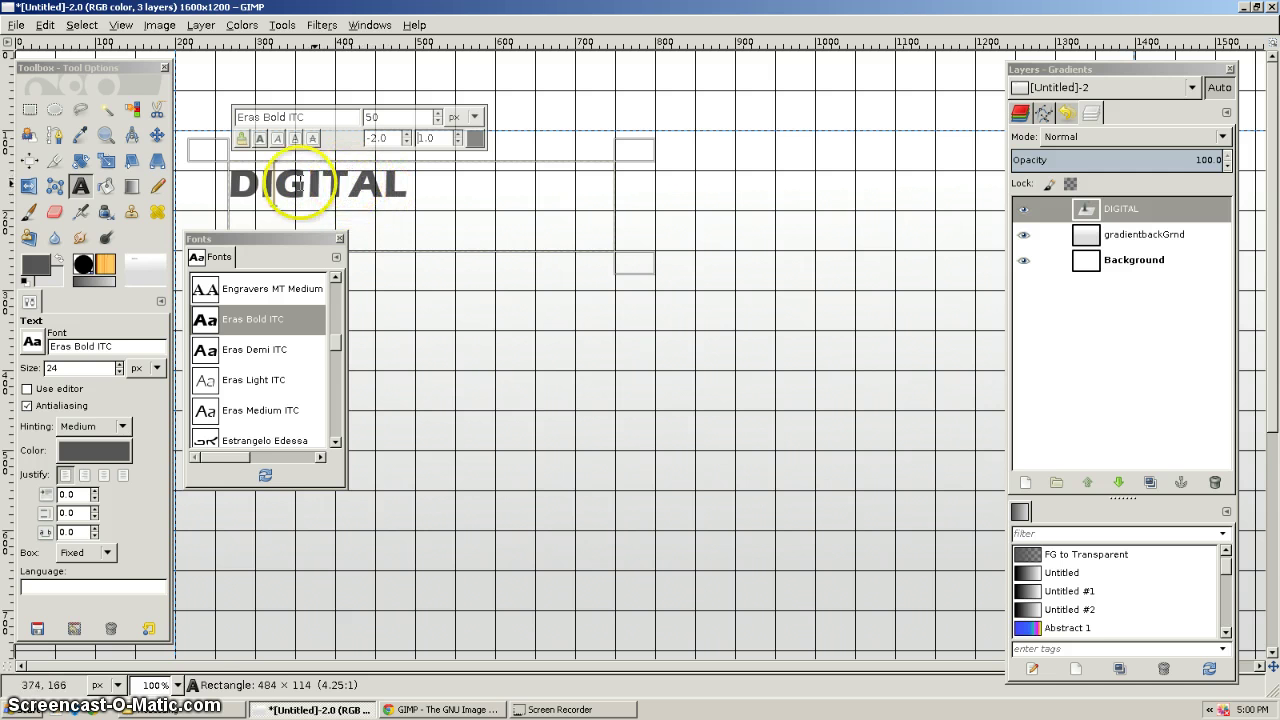
Set the kerning between T and A in DIGITAL to 1.0 and between the second I and T to 3.0
left_click(347, 190)
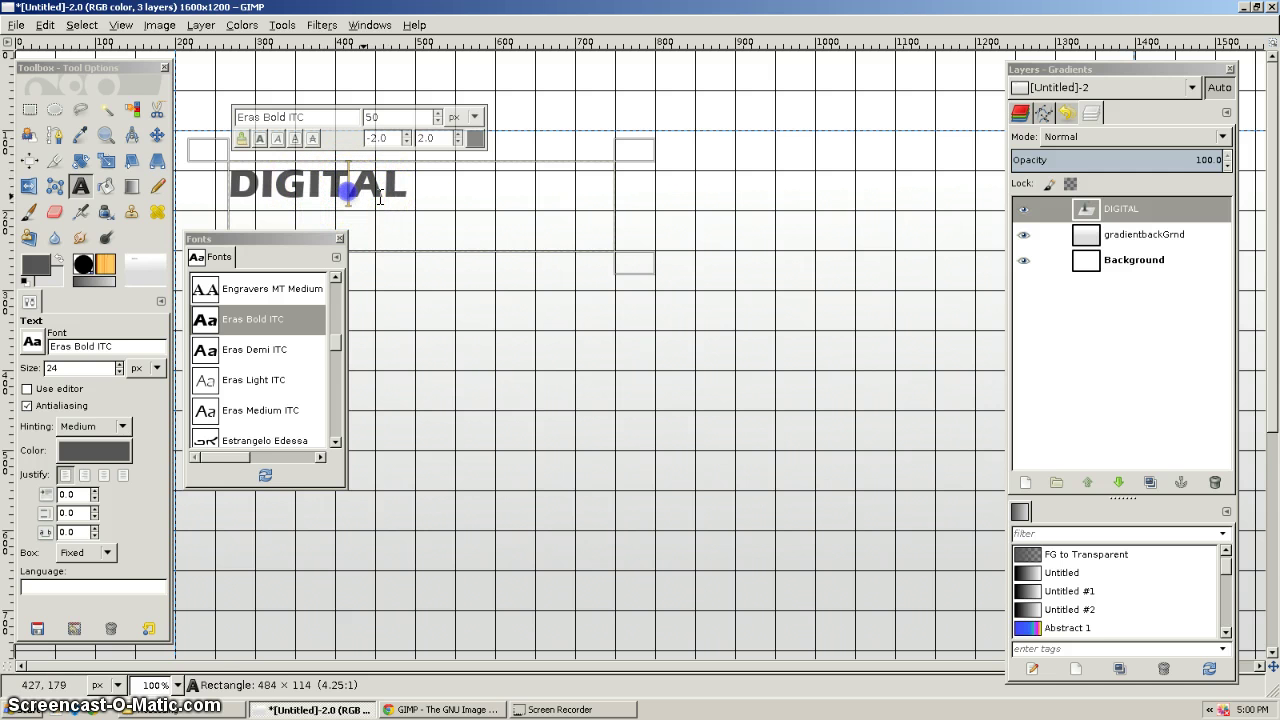
left_click(460, 143)
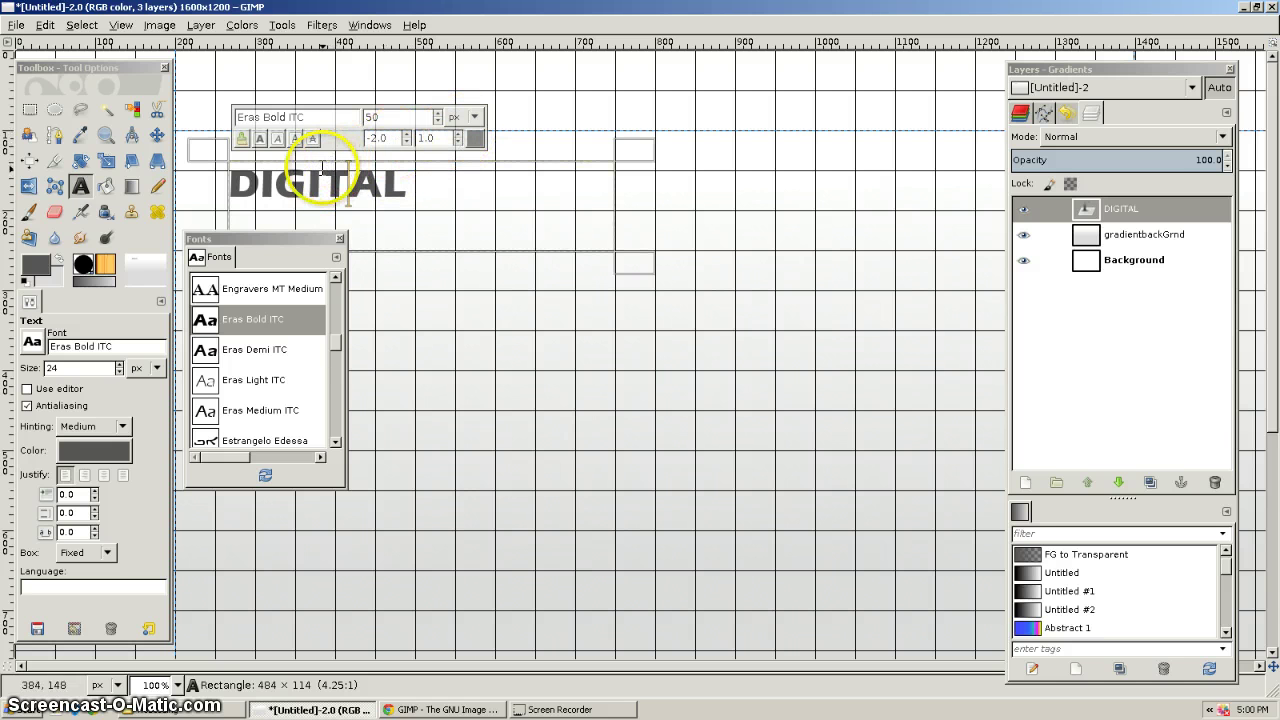
left_click(457, 133)
left_click(457, 133)
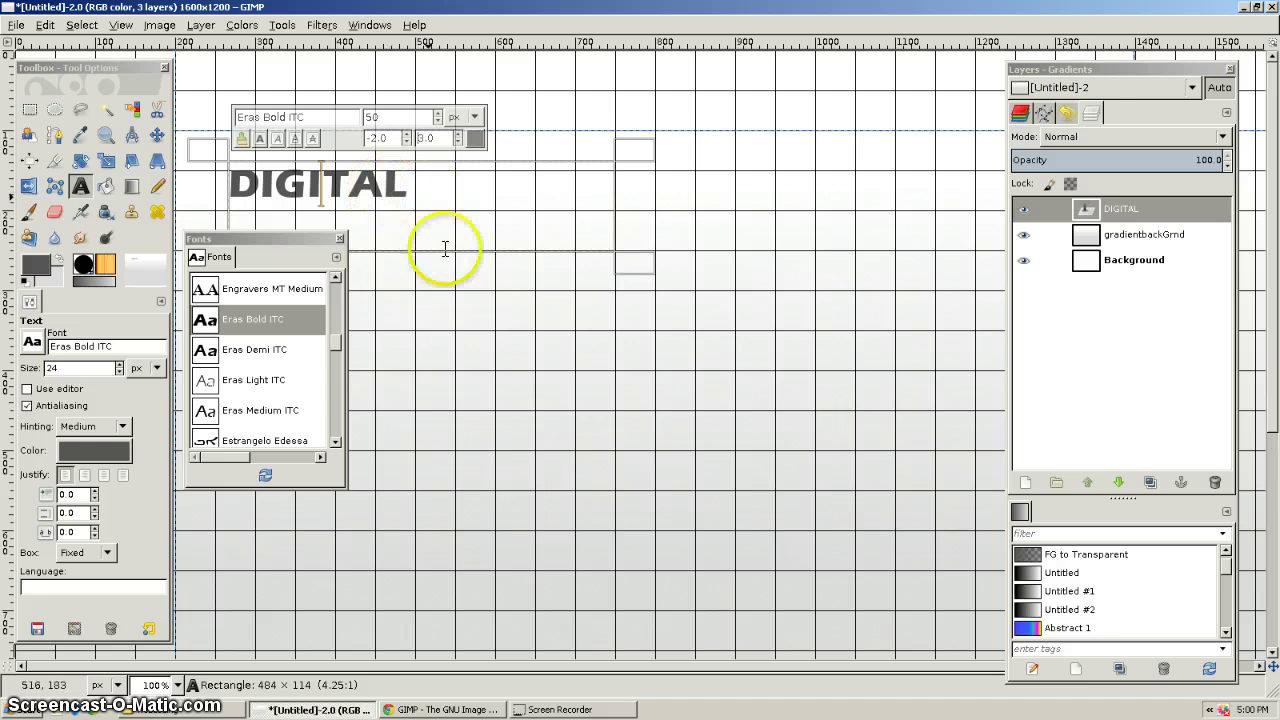
Leave the DIGITAL text and enter MEDIA in a new text box about 360 x 130 px, below and right of DIGITAL
left_click(1150, 240)
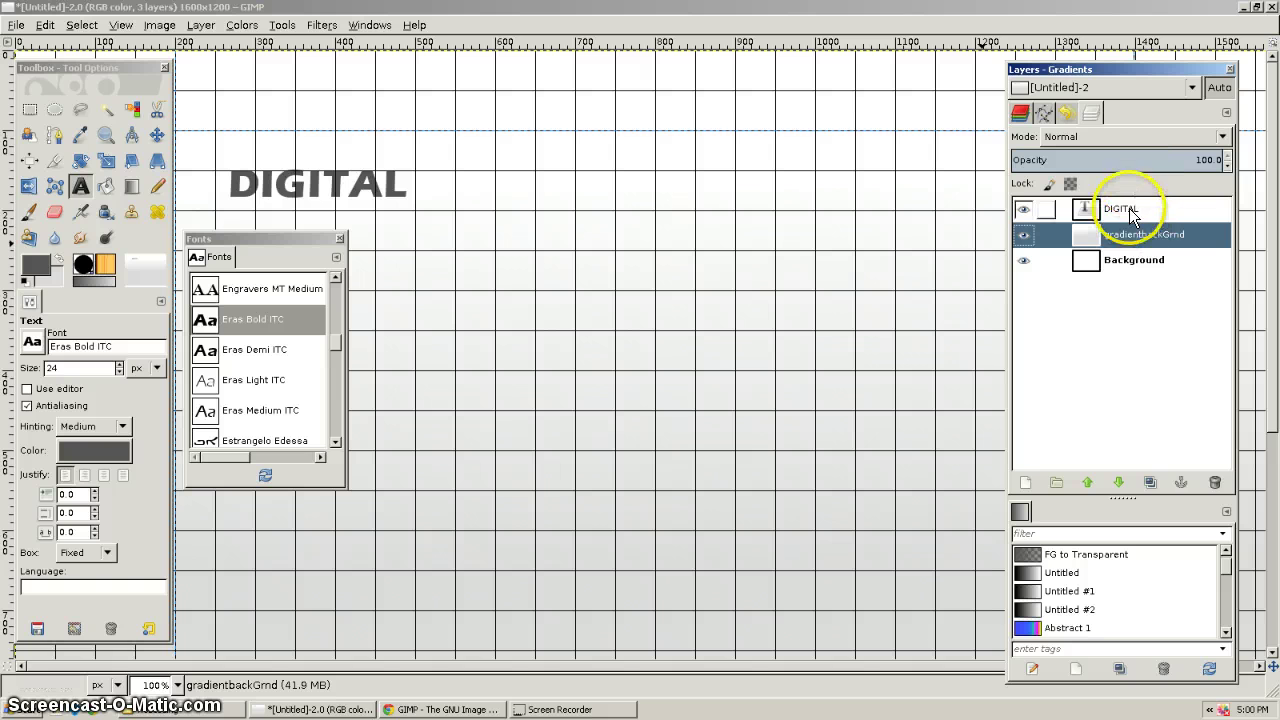
left_click(82, 184)
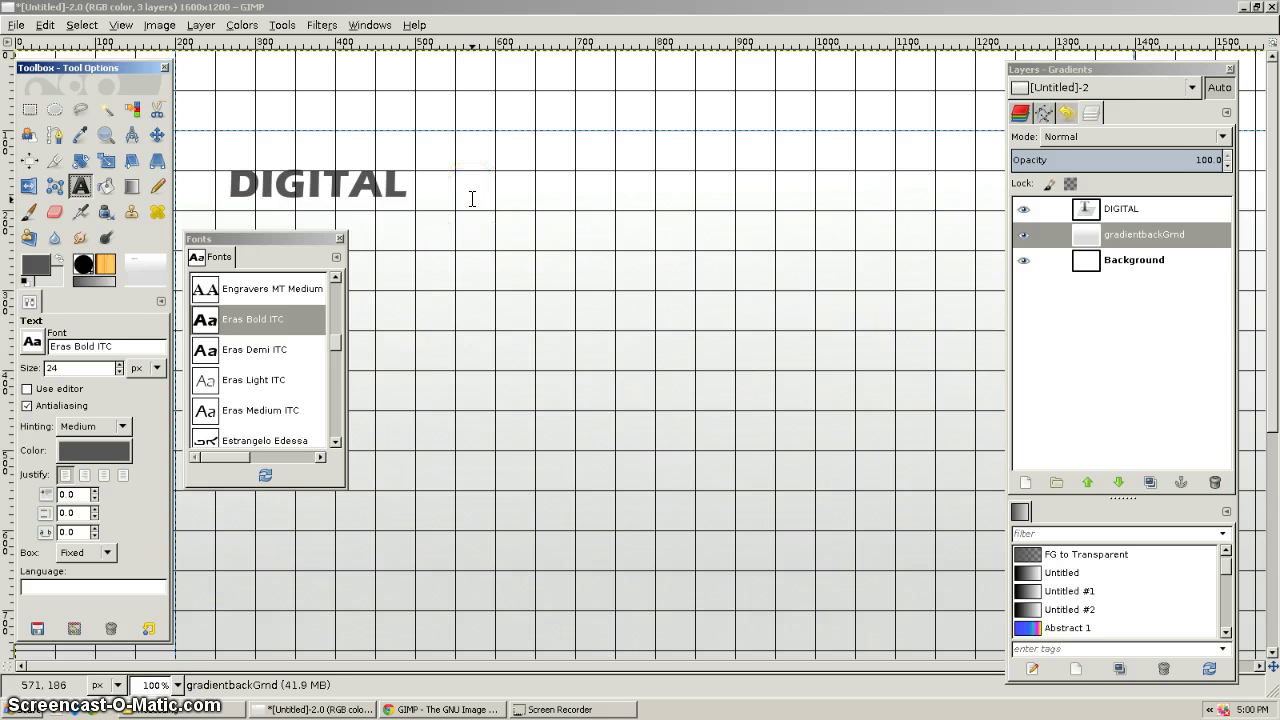
left_click(255, 382)
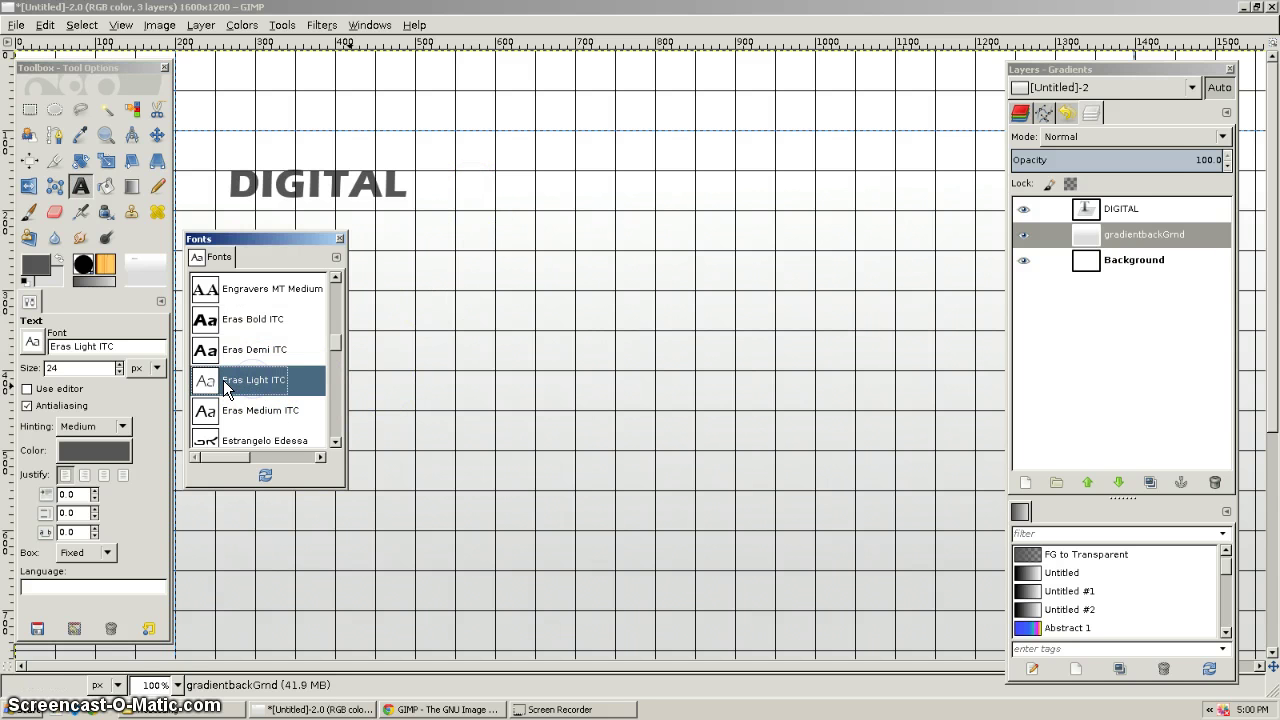
left_click(500, 248)
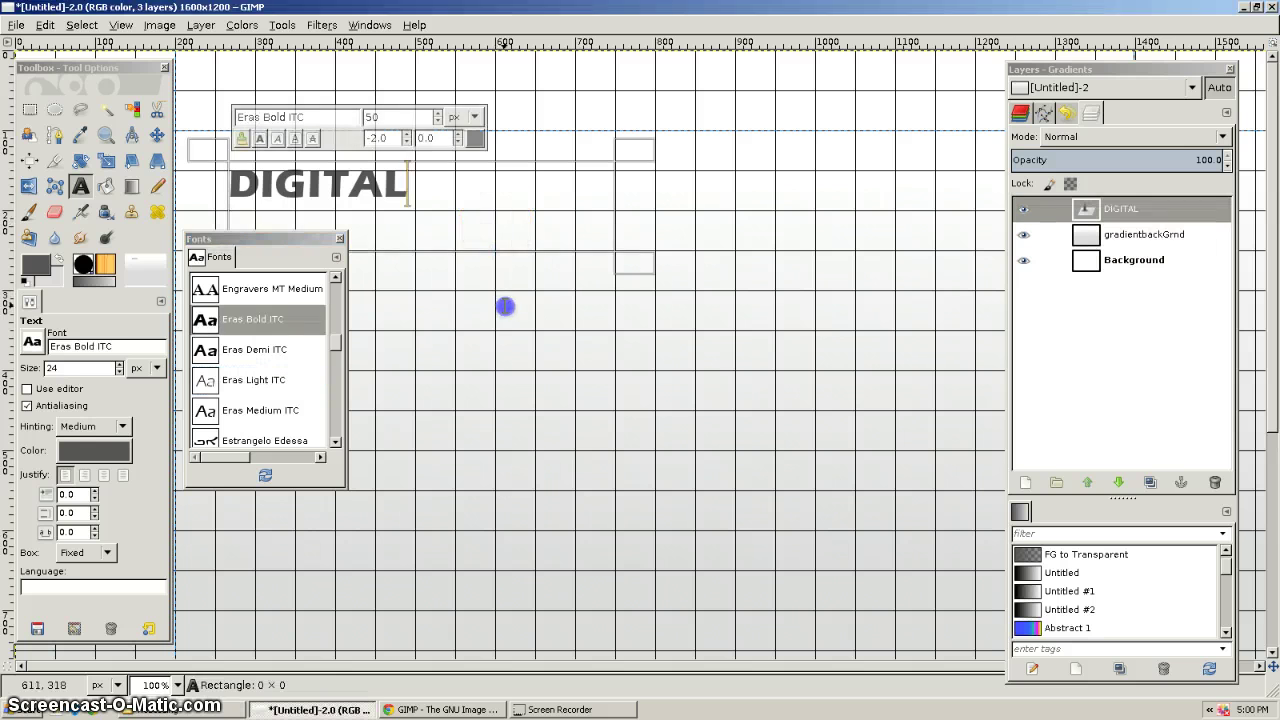
left_click(697, 358)
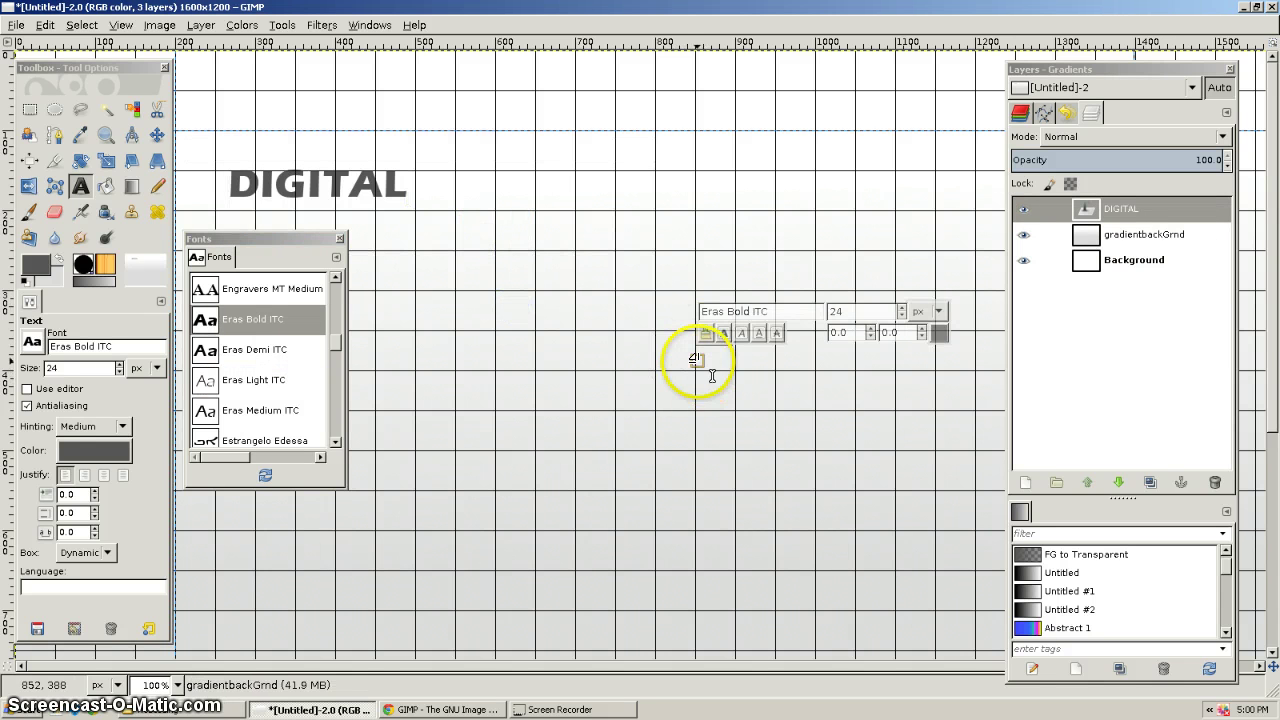
left_click_drag(700, 360, 988, 472)
type("MEDIA")
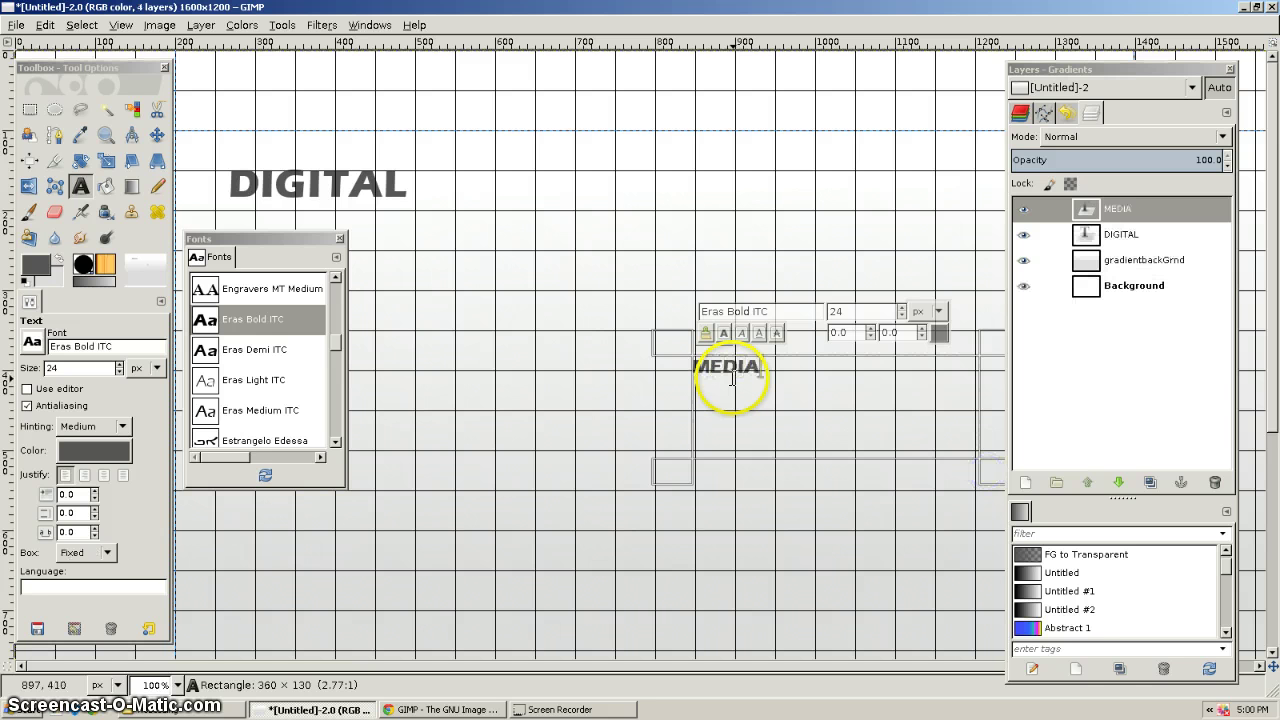
Select the whole word MEDIA and change its font to Eras Light ITC
left_click_drag(760, 368, 728, 368)
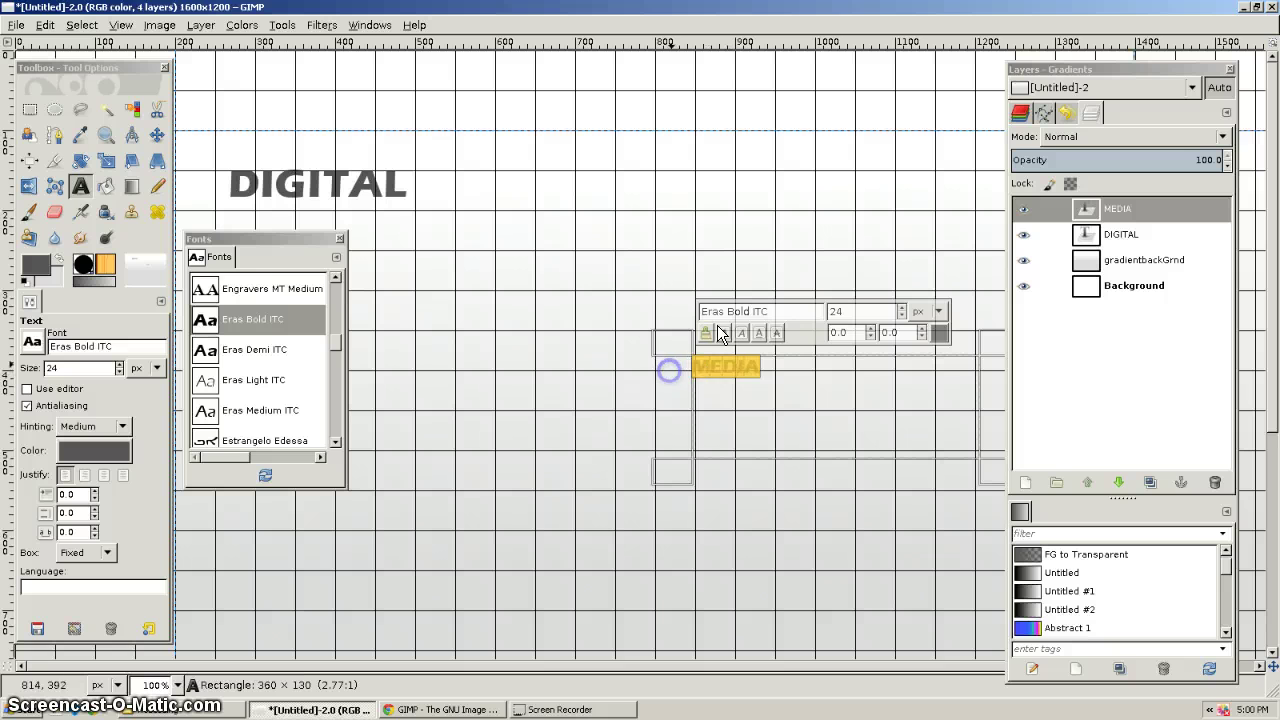
left_click(790, 313)
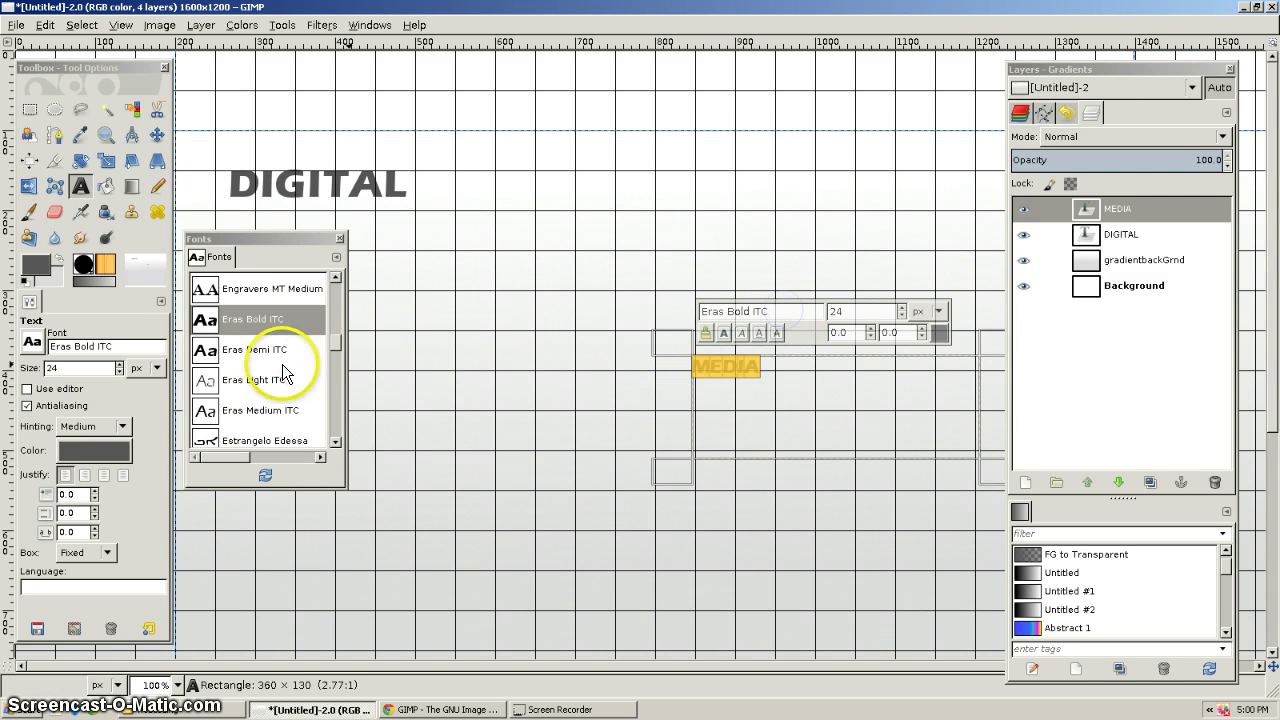
left_click(250, 386)
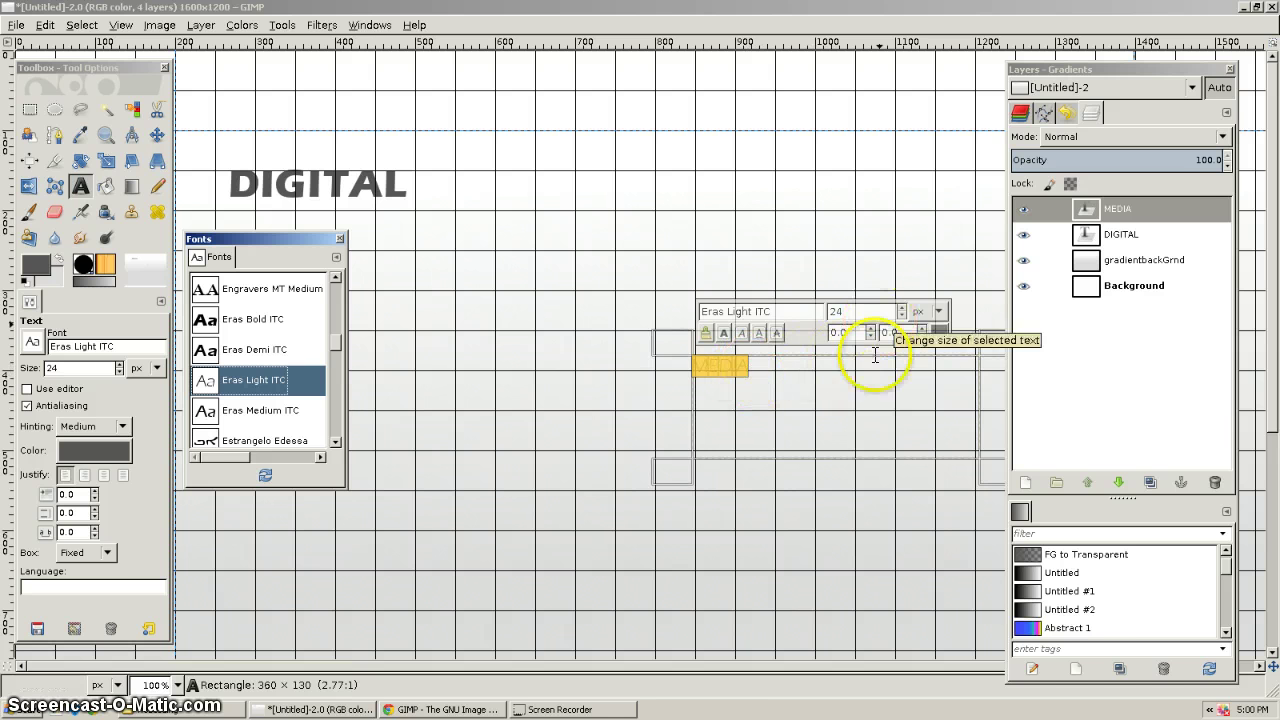
Change the color of the selected MEDIA text to yellow, f9d02f
left_click(939, 333)
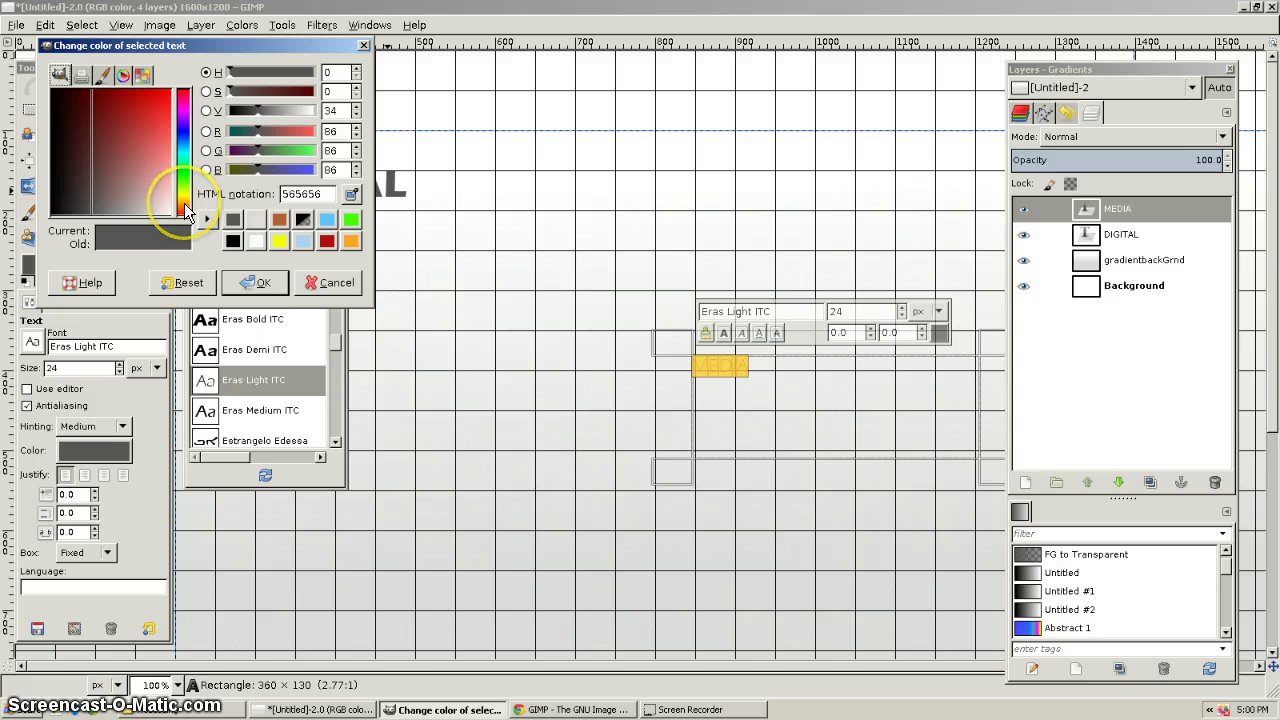
left_click_drag(190, 205, 238, 121)
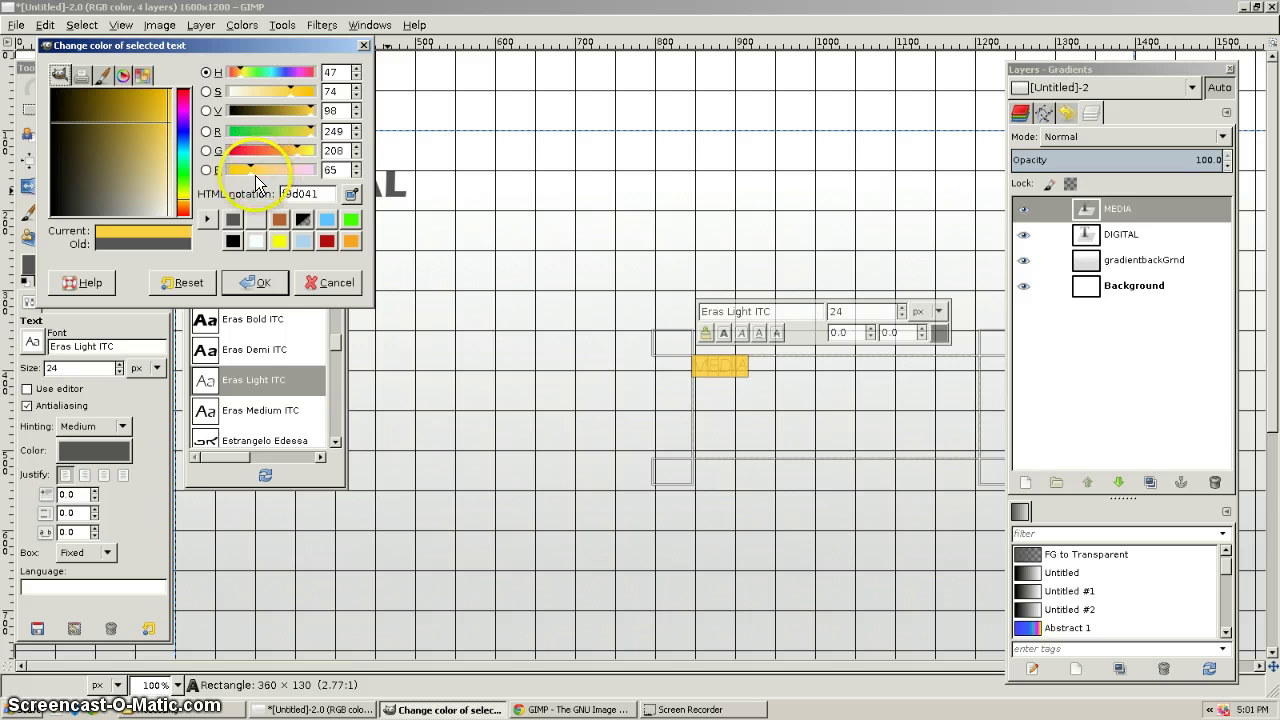
left_click_drag(255, 175, 242, 172)
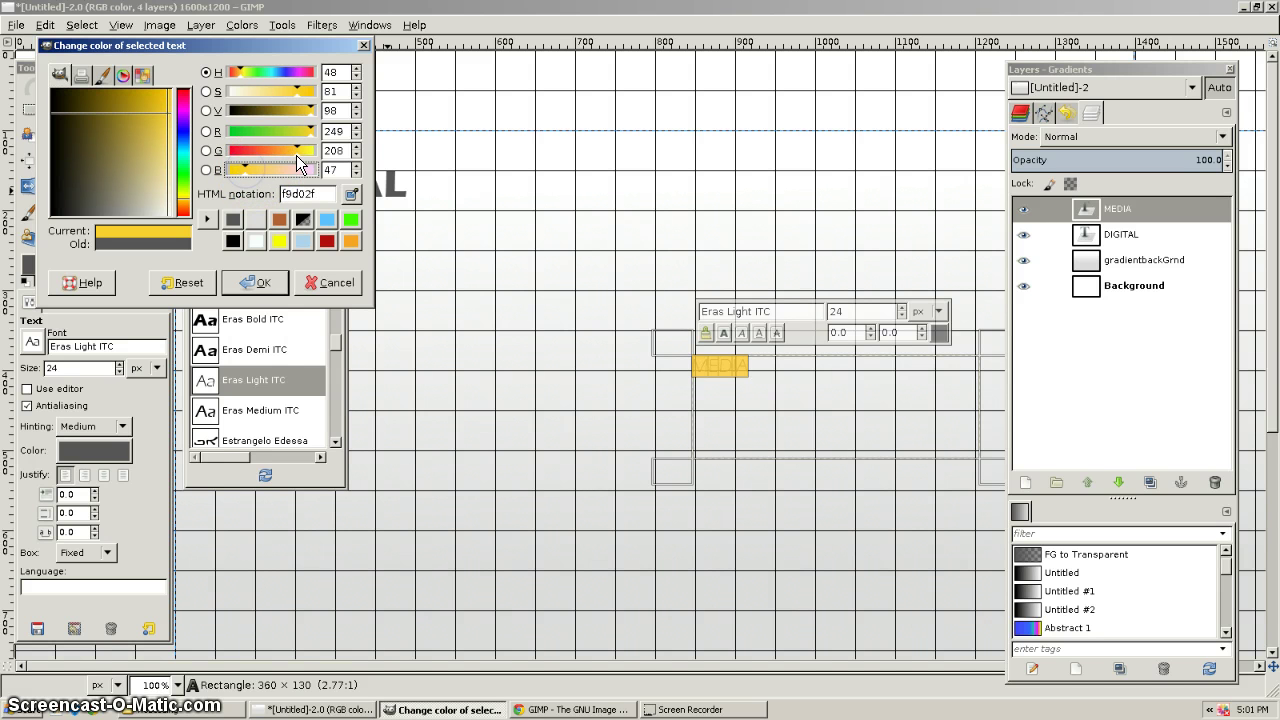
left_click(260, 283)
left_click(828, 400)
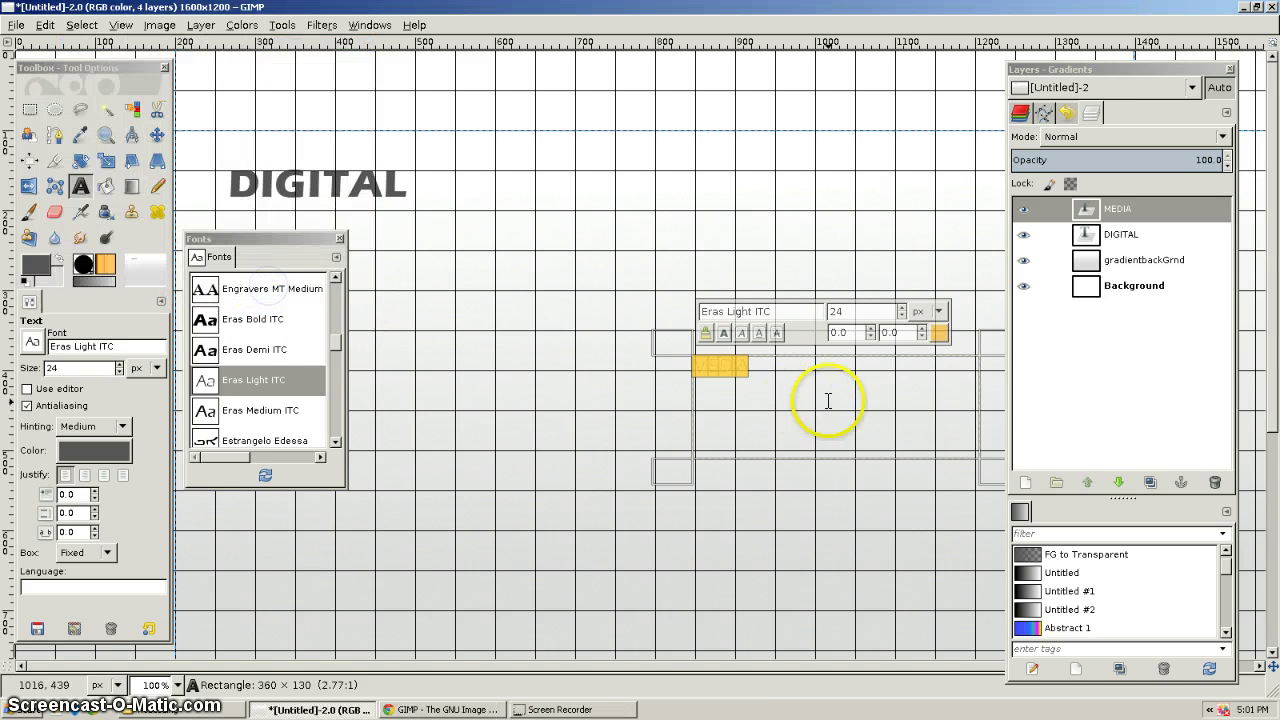
Move the MEDIA text layer so it starts directly after the final L of DIGITAL
left_click(155, 137)
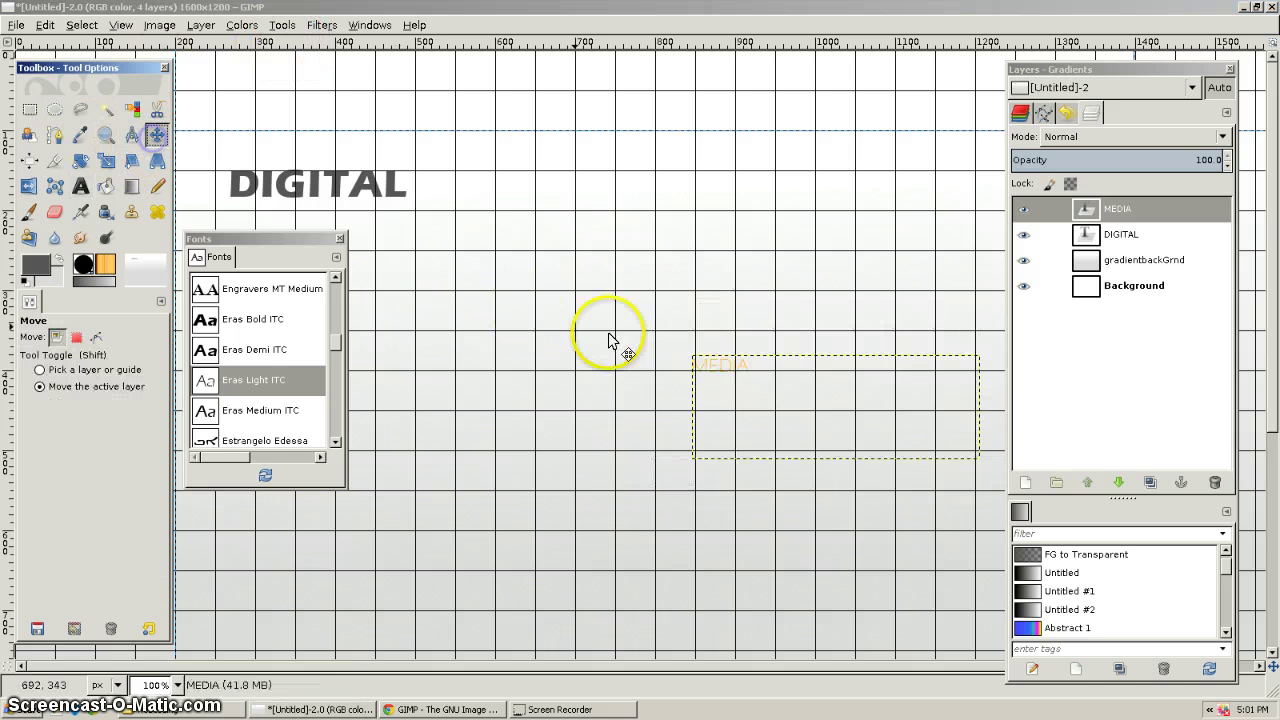
left_click(737, 372)
left_click_drag(733, 372, 450, 190)
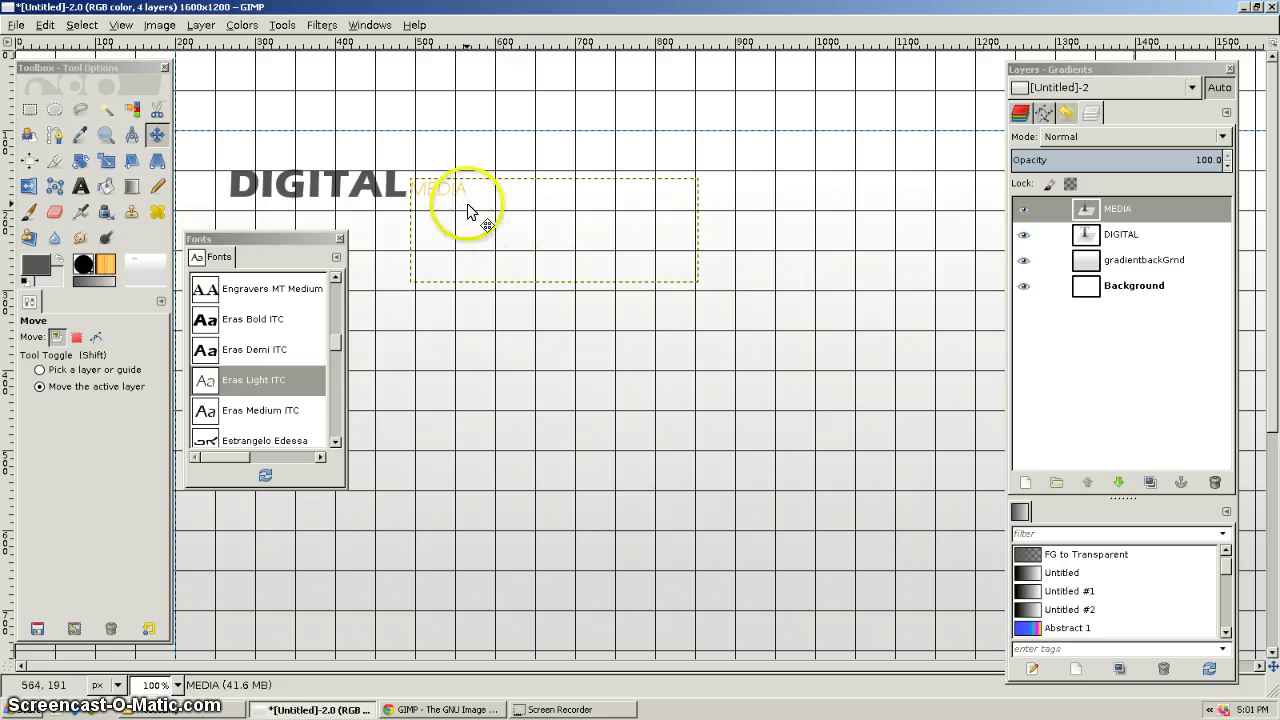
left_click(450, 192)
Reopen the MEDIA text for editing and set the font size of the whole word to 50 px
double_click(1086, 210)
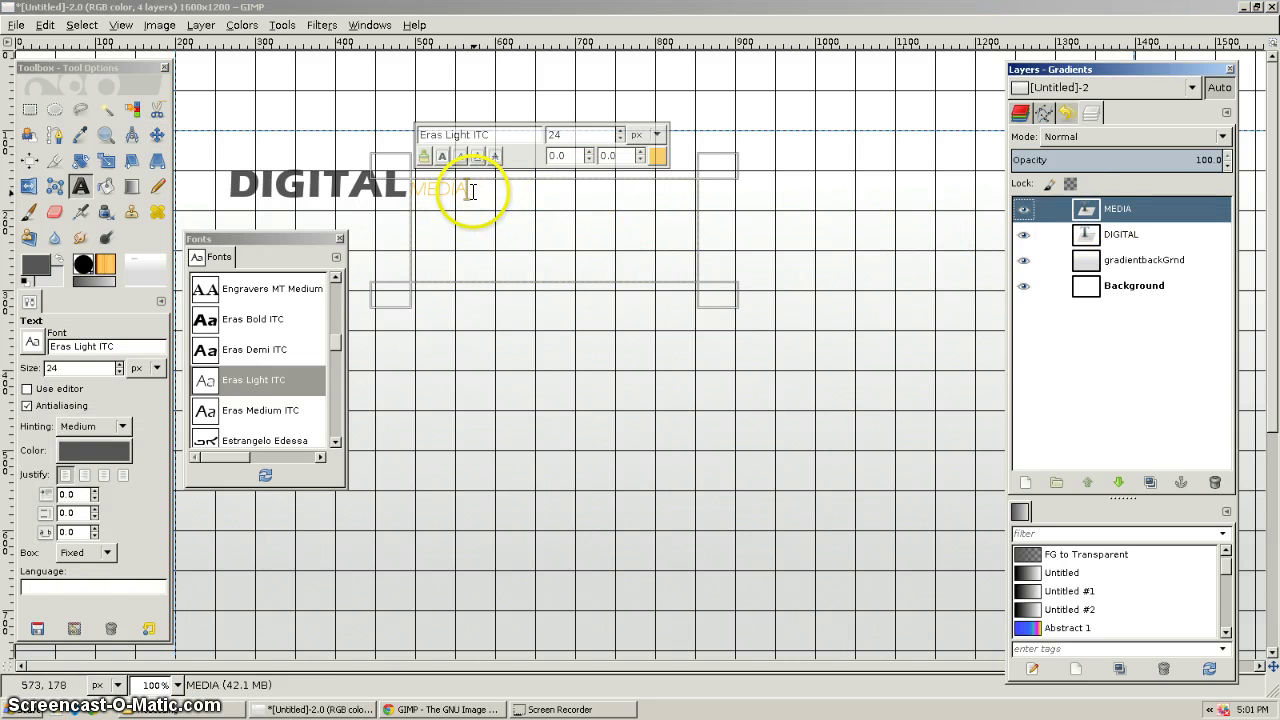
left_click_drag(471, 194, 435, 192)
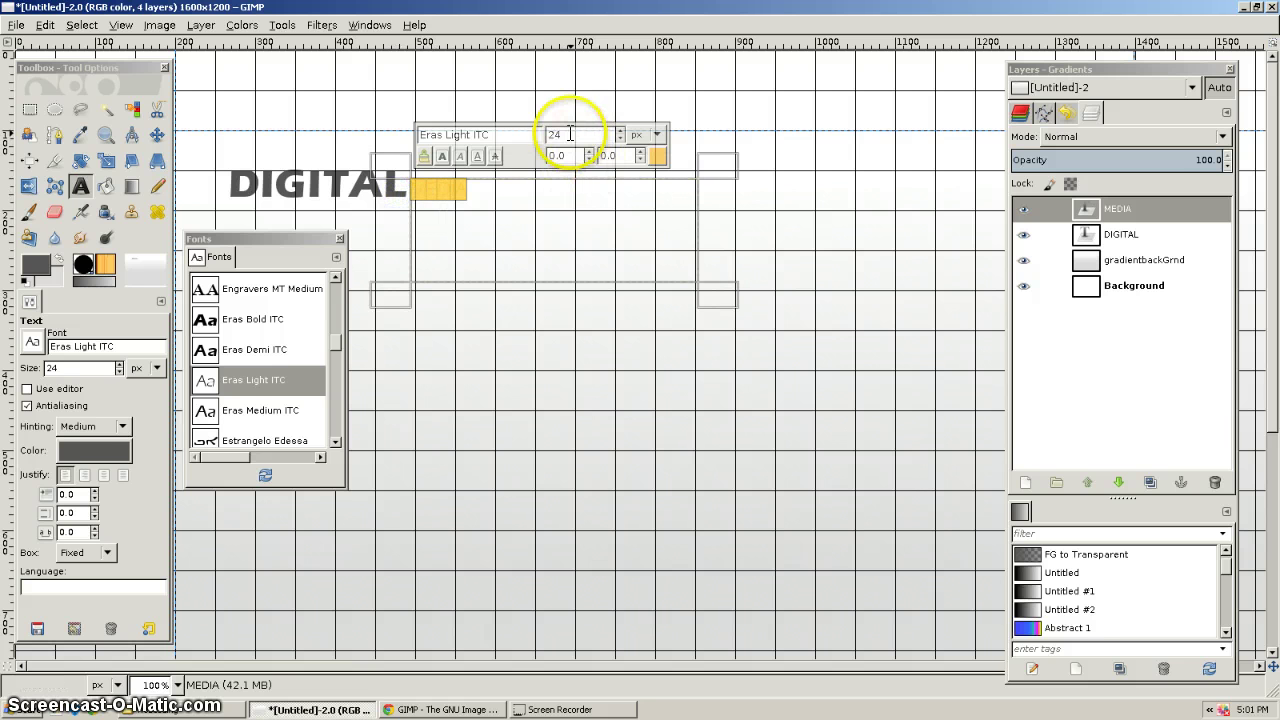
left_click_drag(571, 134, 519, 134)
type("50")
key("Return")
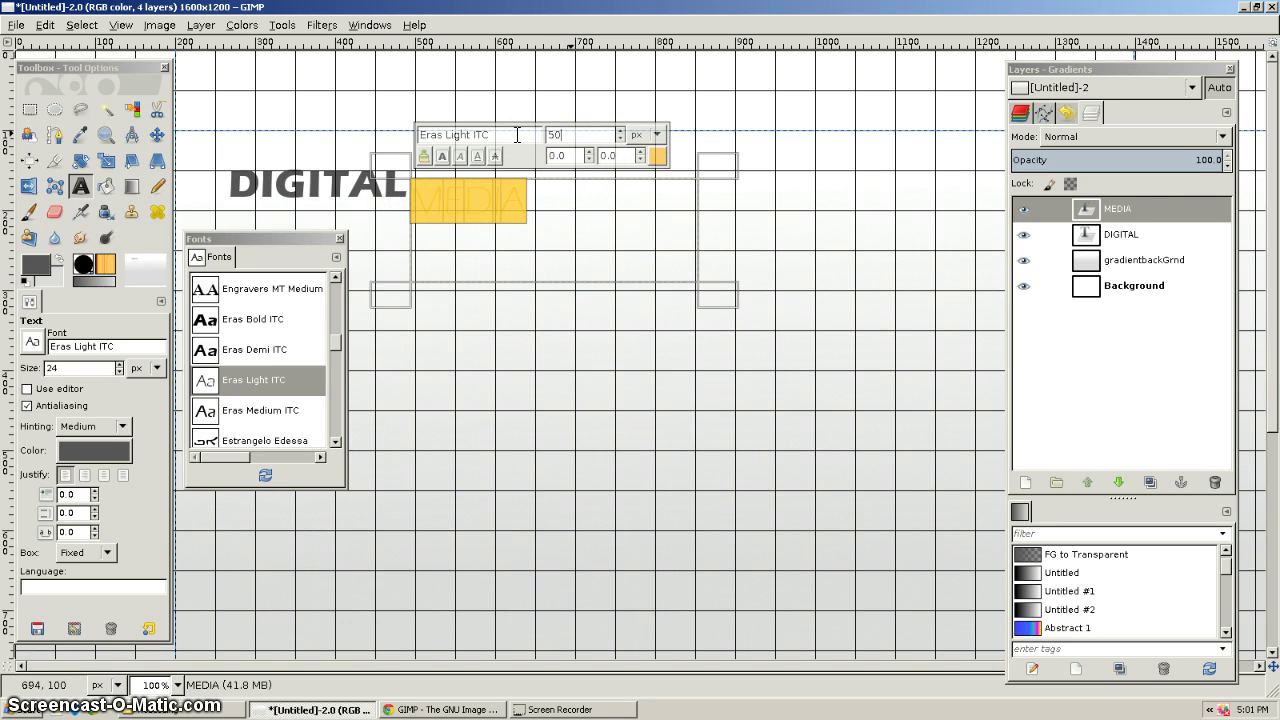
Move the MEDIA layer slightly up and left so it lines up with DIGITAL on the same baseline
left_click(157, 137)
left_click_drag(485, 206, 483, 188)
left_click(537, 356)
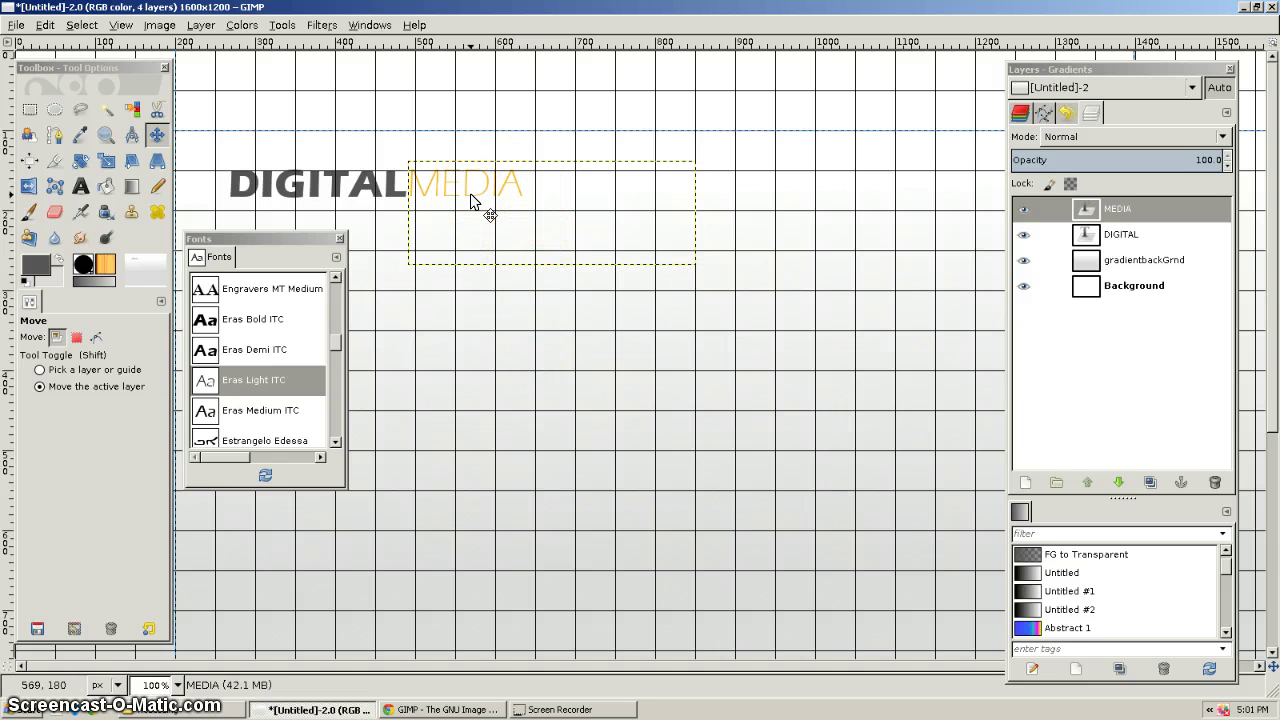
left_click(523, 180)
Reopen the MEDIA text and change the whole word's font to Eras Medium ITC after trying Eras Demi ITC
left_click(1127, 238)
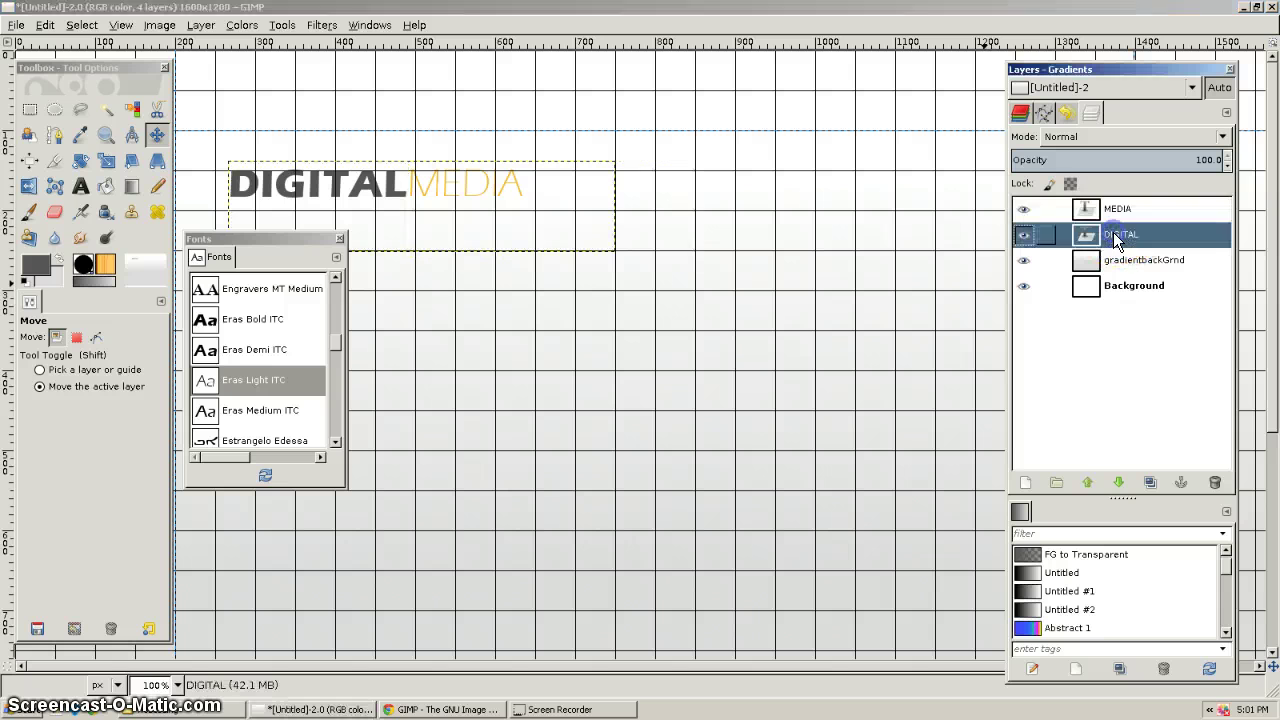
double_click(1087, 212)
left_click(543, 192)
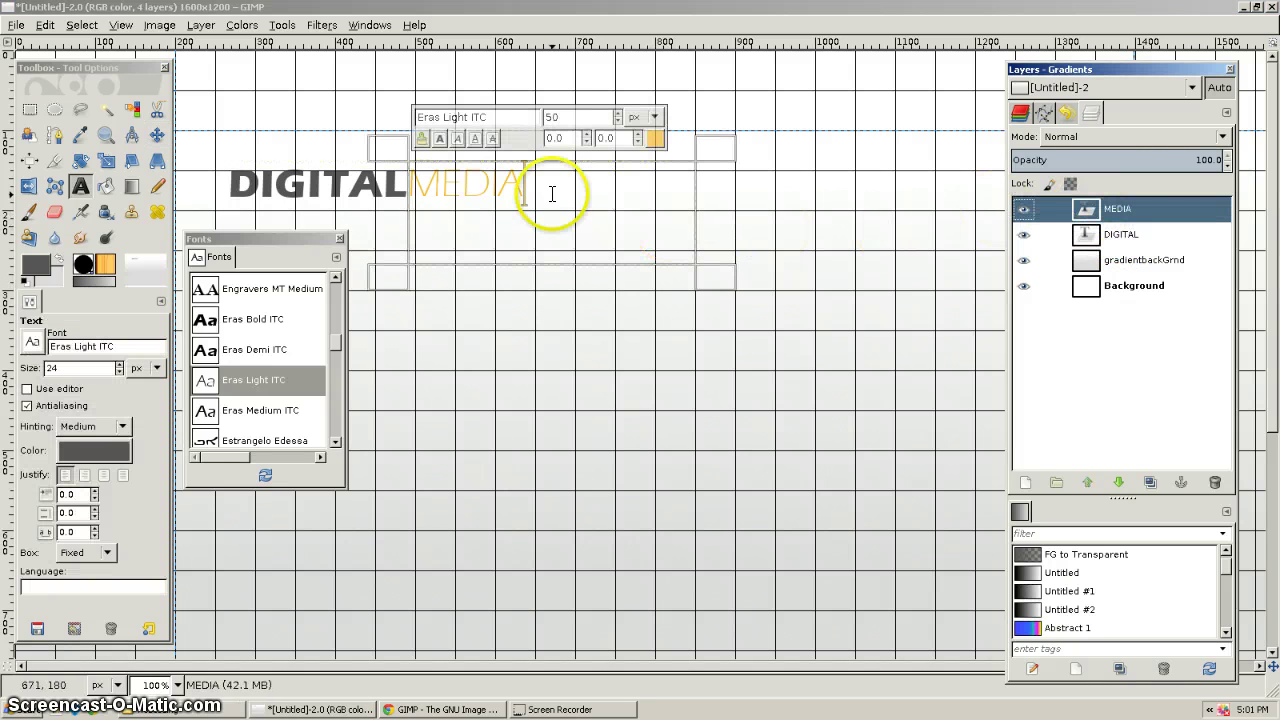
left_click_drag(530, 187, 397, 190)
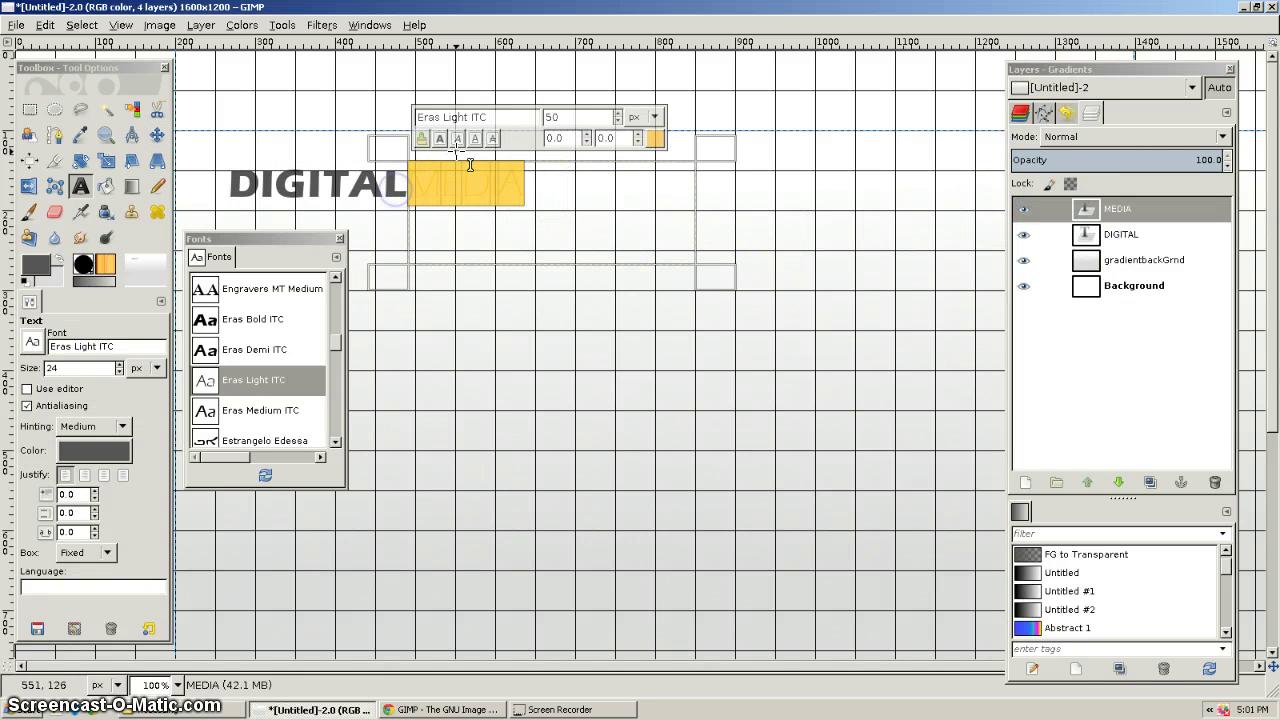
left_click(473, 117)
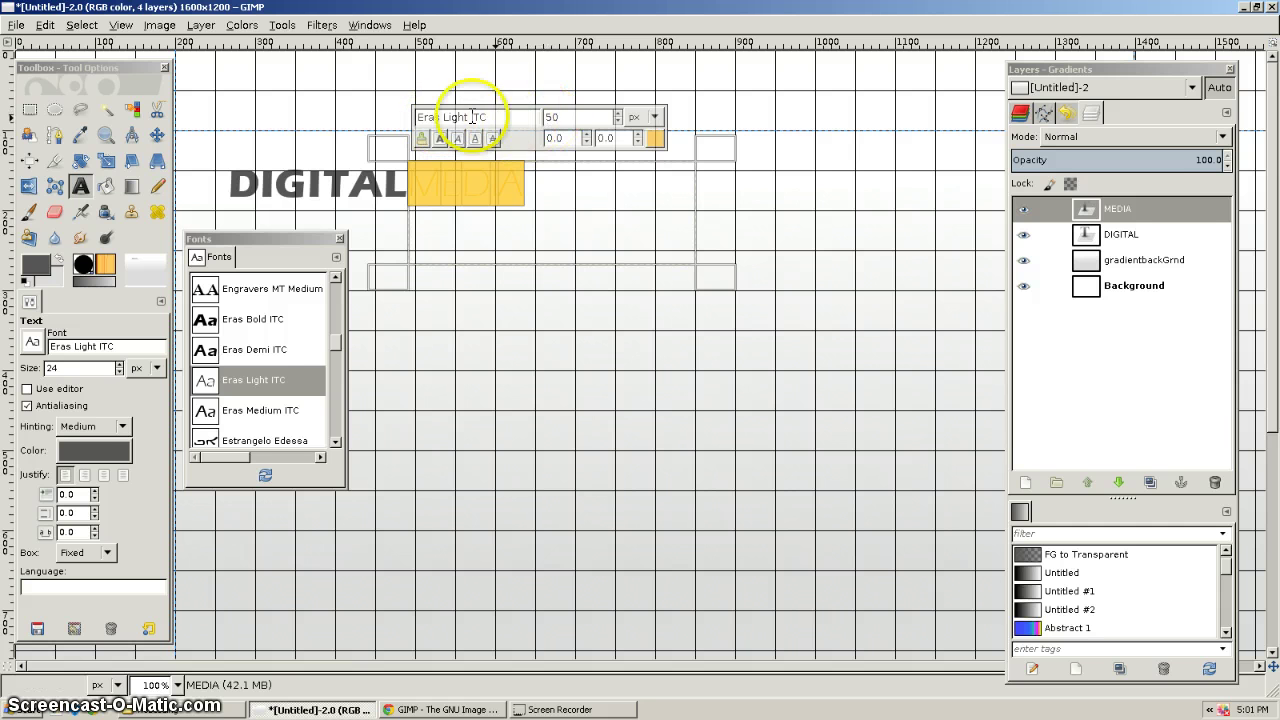
left_click(208, 351)
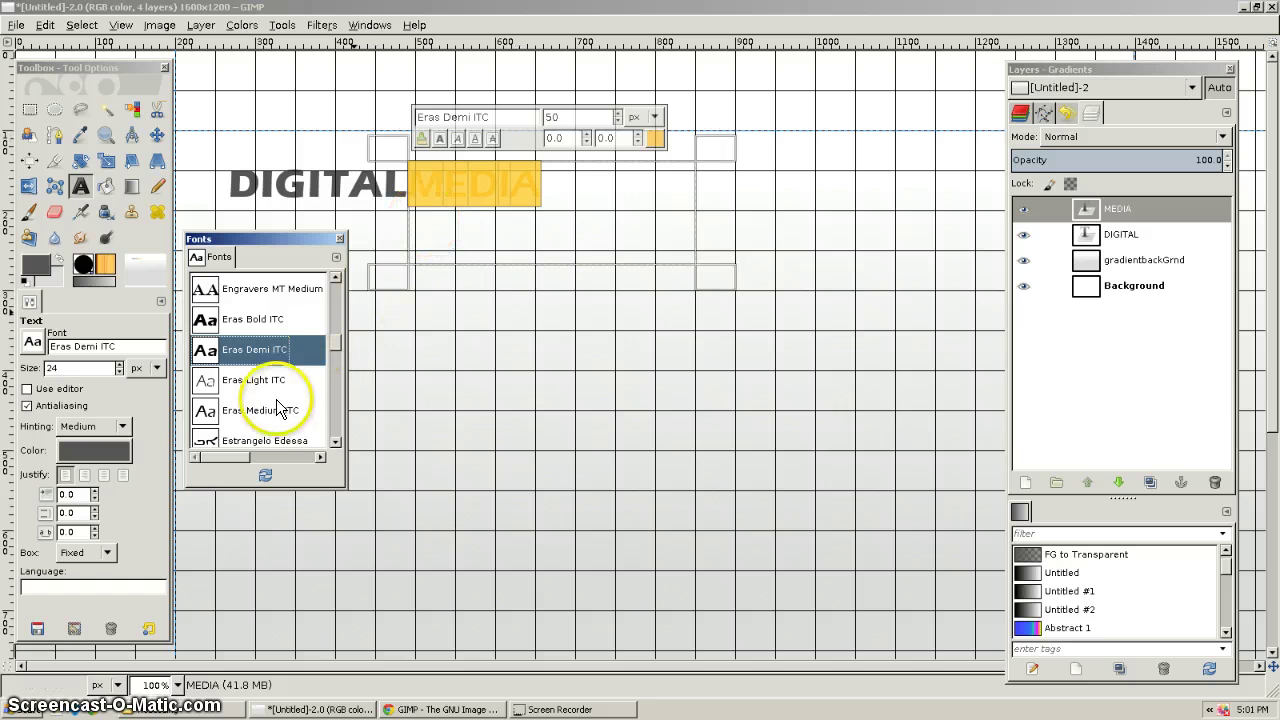
left_click(210, 414)
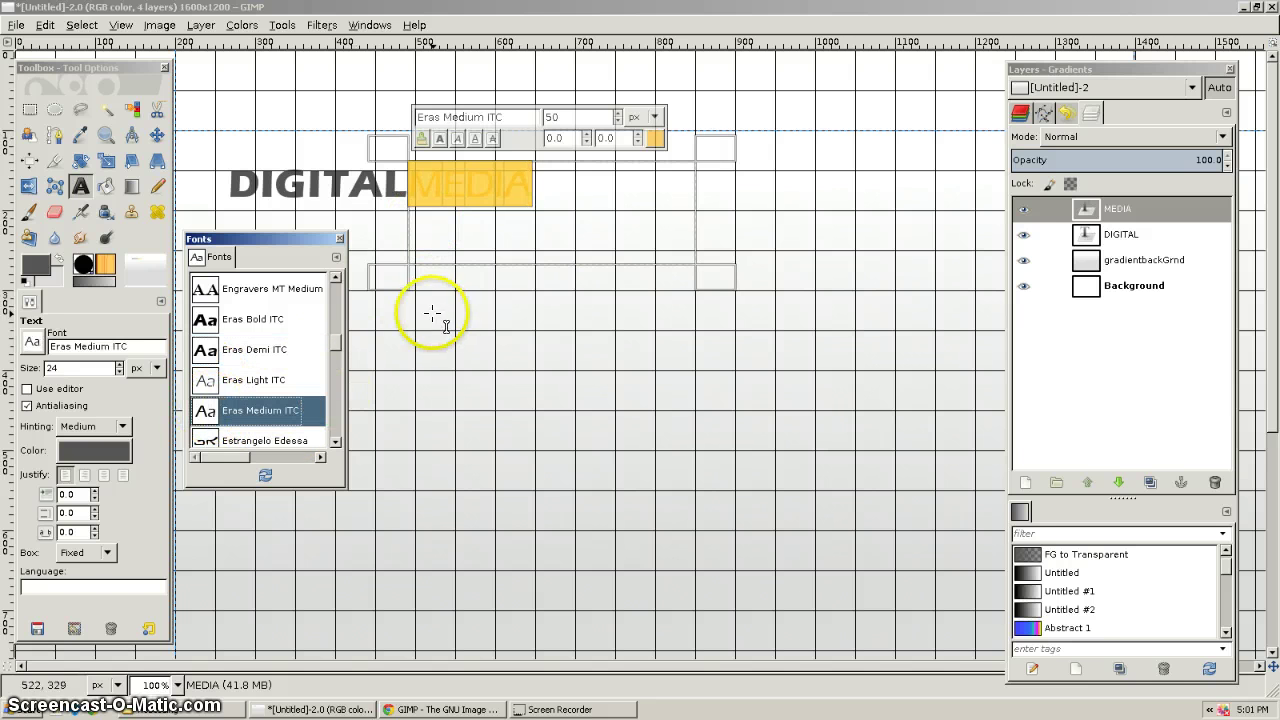
left_click(571, 196)
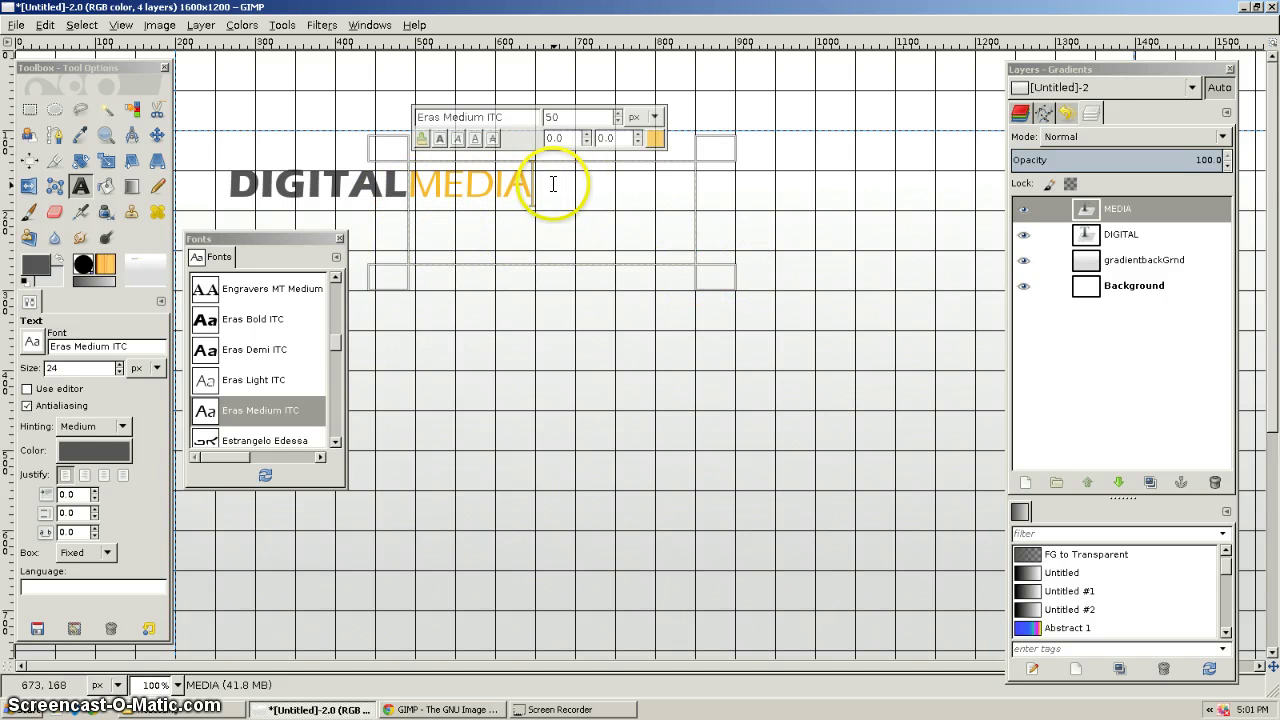
Change the font of the whole word MEDIA to Eras Light ITC
left_click_drag(558, 188, 412, 186)
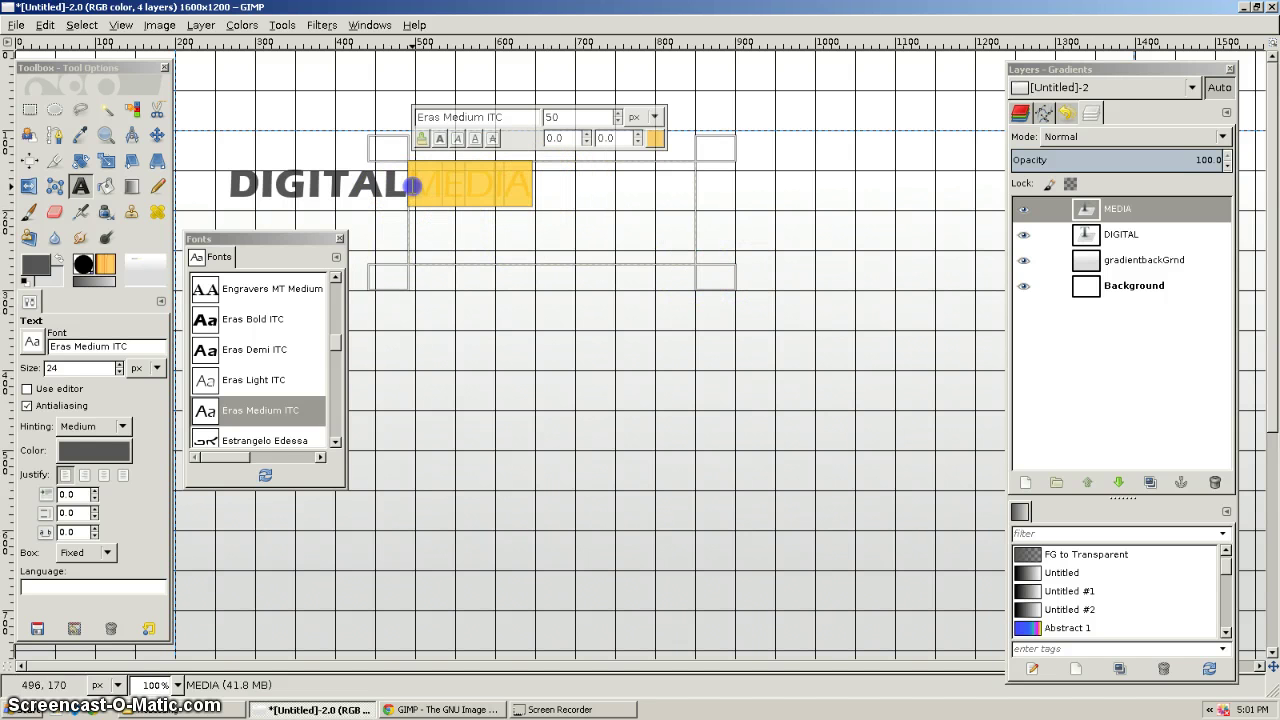
left_click(287, 376)
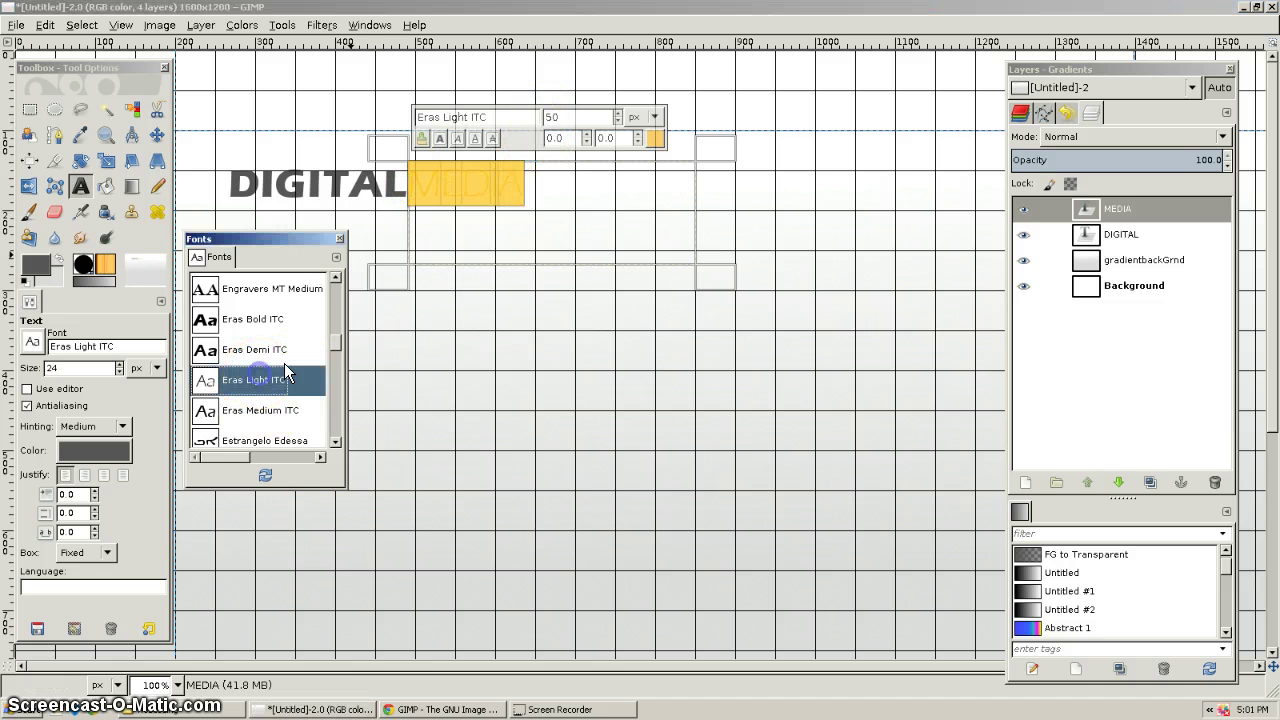
left_click(541, 349)
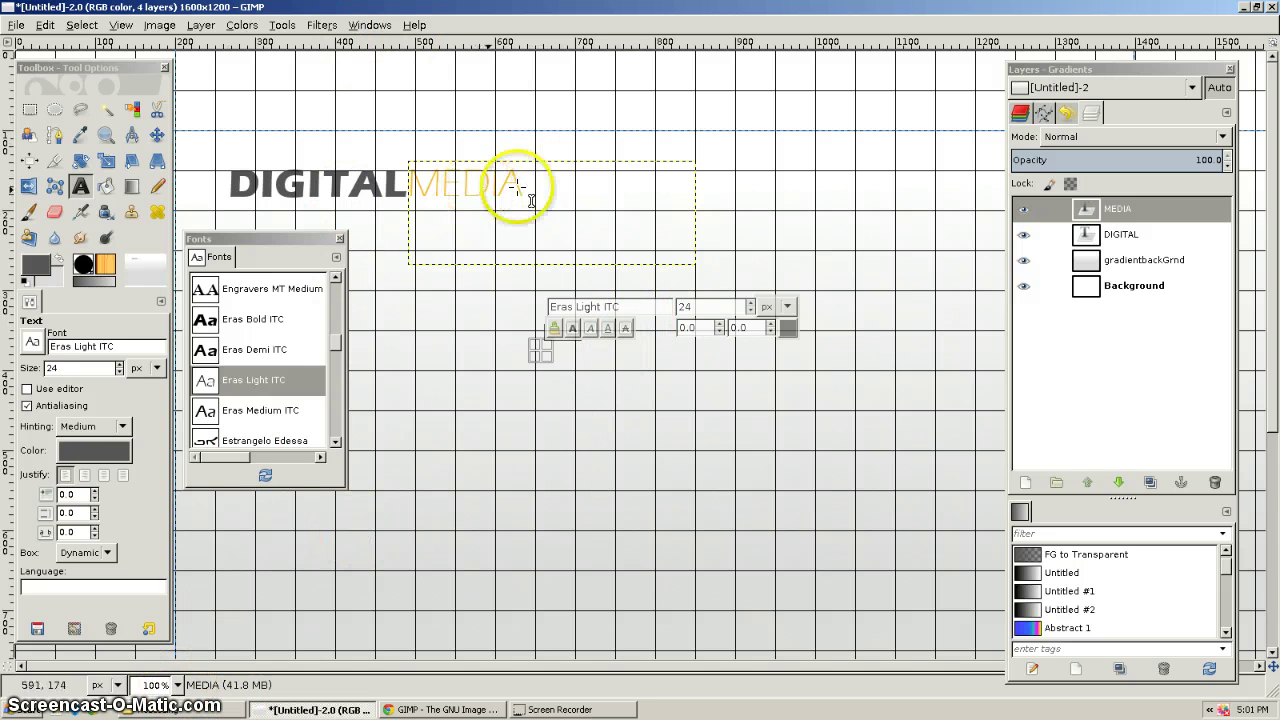
Delete the stray text layer above MEDIA, keeping the MEDIA and DIGITAL layers
left_click(381, 121)
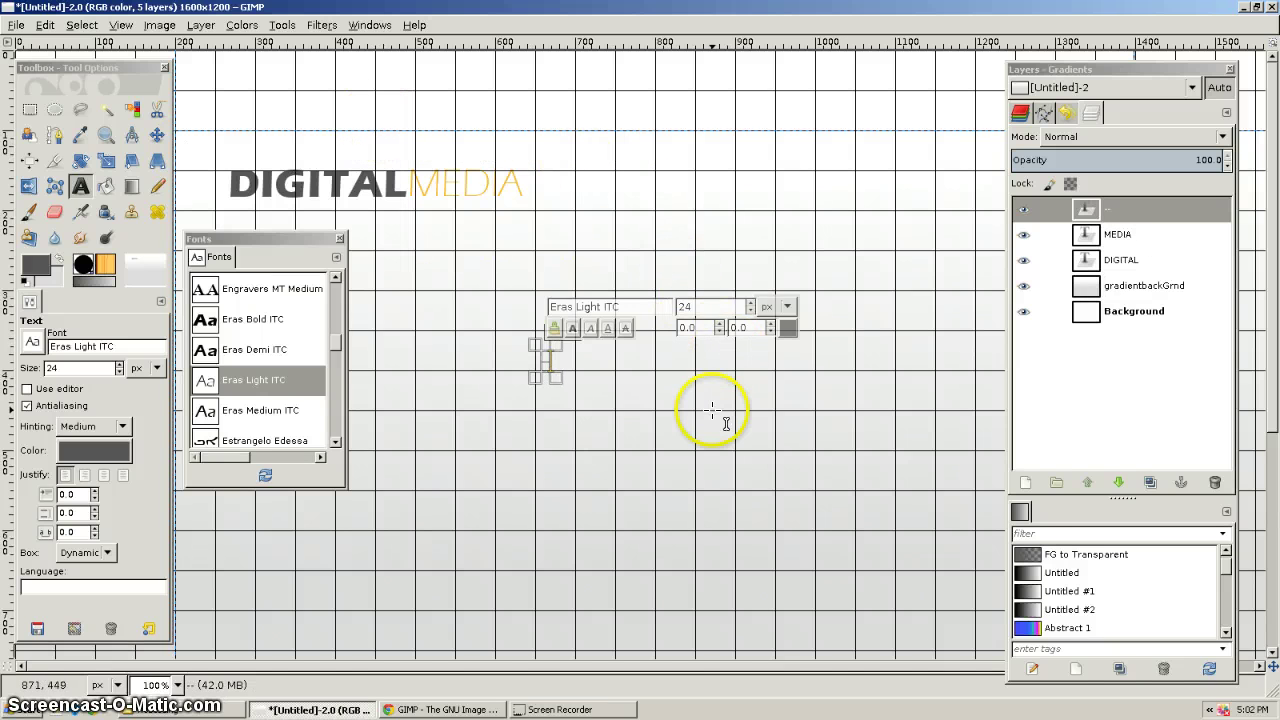
mouse_move(726, 424)
left_mouse_down()
mouse_move(566, 229)
mouse_move(857, 294)
mouse_move(1145, 265)
left_mouse_up()
left_click(1127, 259)
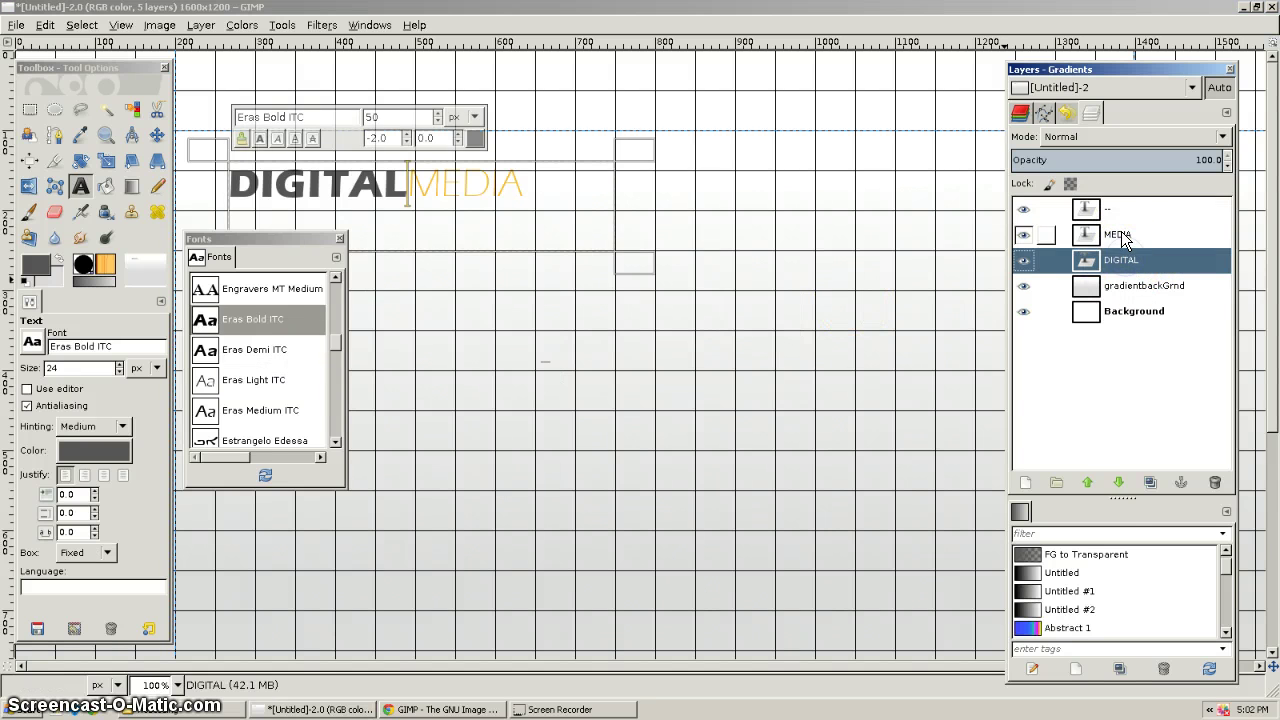
left_click(1108, 209)
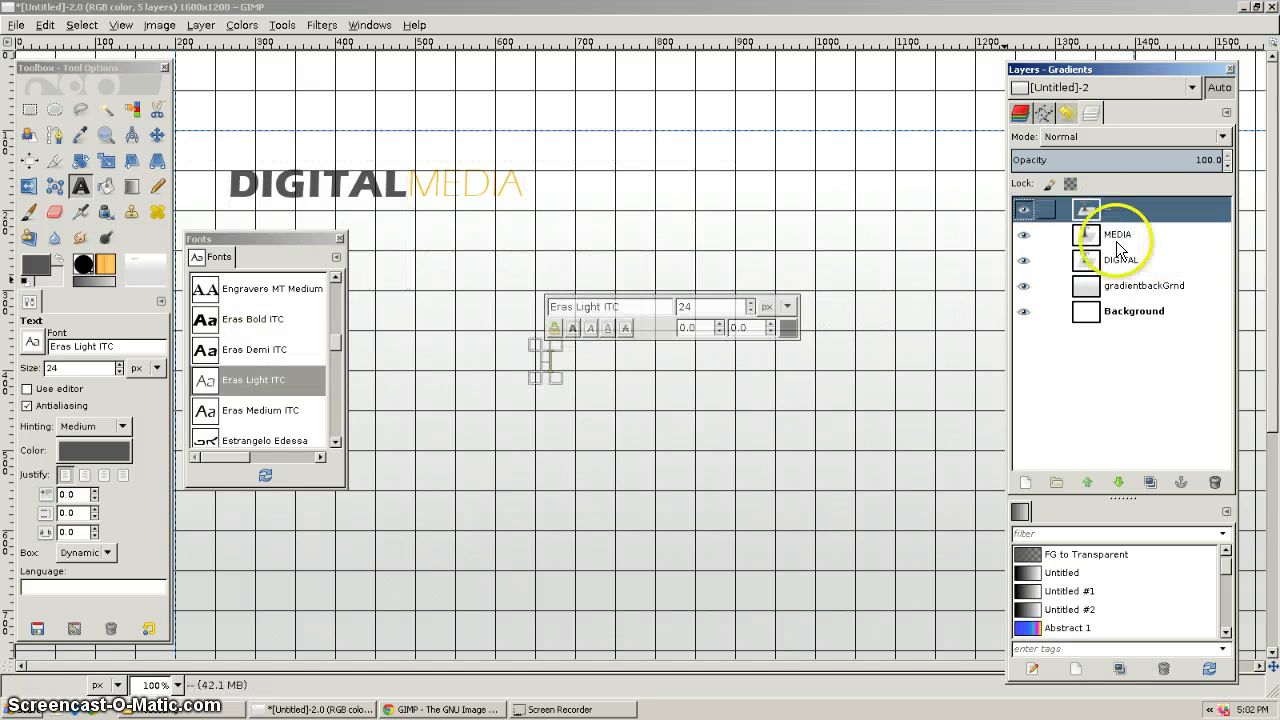
left_click(1215, 482)
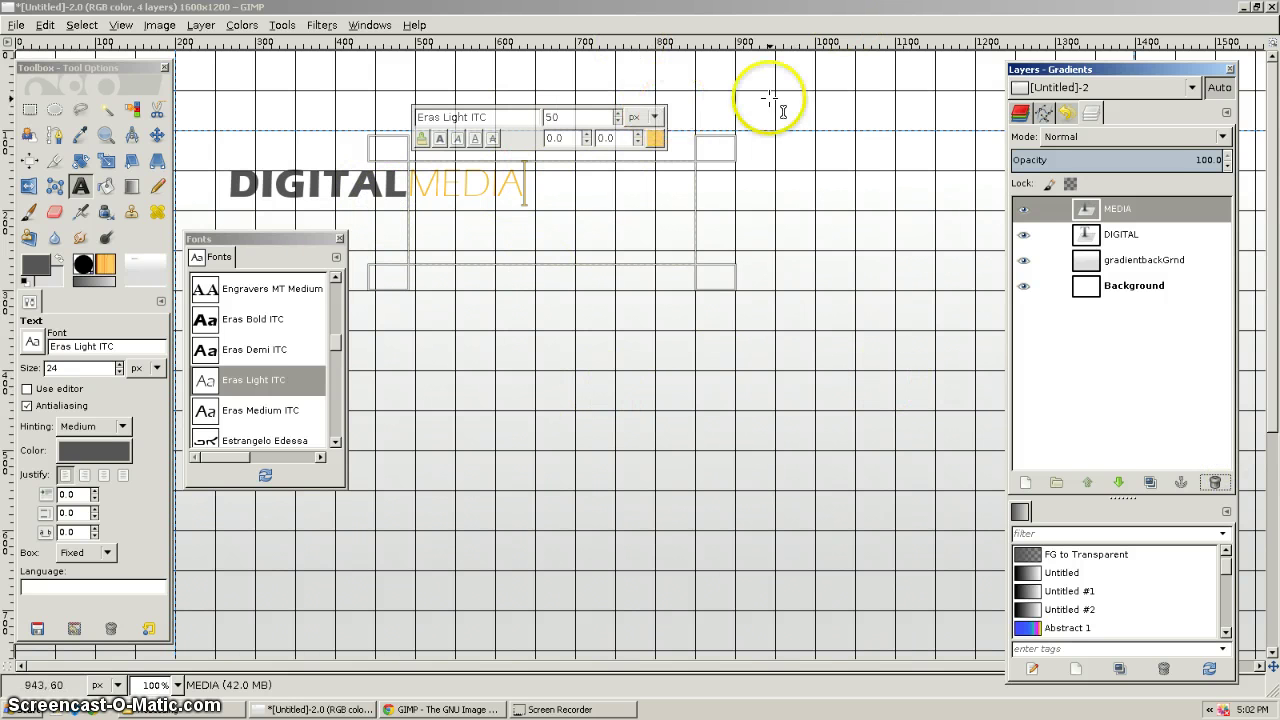
Make gradientbackGrnd the active layer, turn on snapping to the grid and hide the grid
left_click(1090, 235)
left_click(1090, 264)
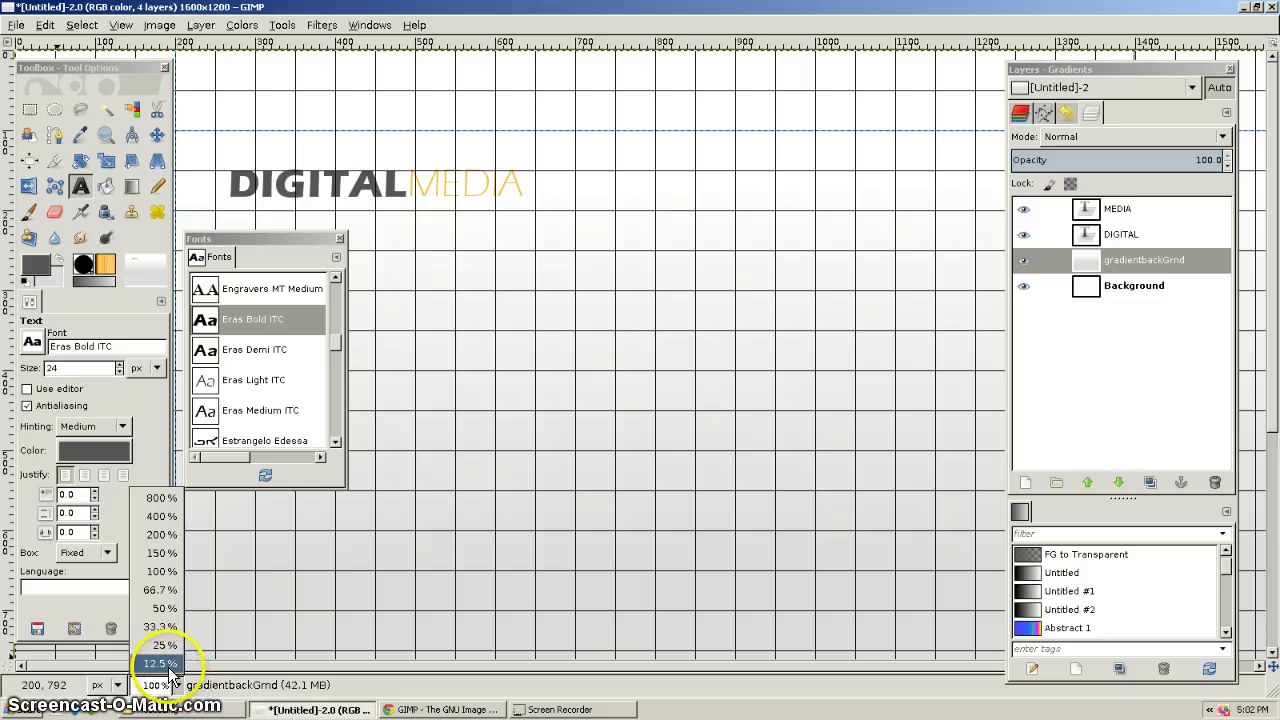
left_click(172, 607)
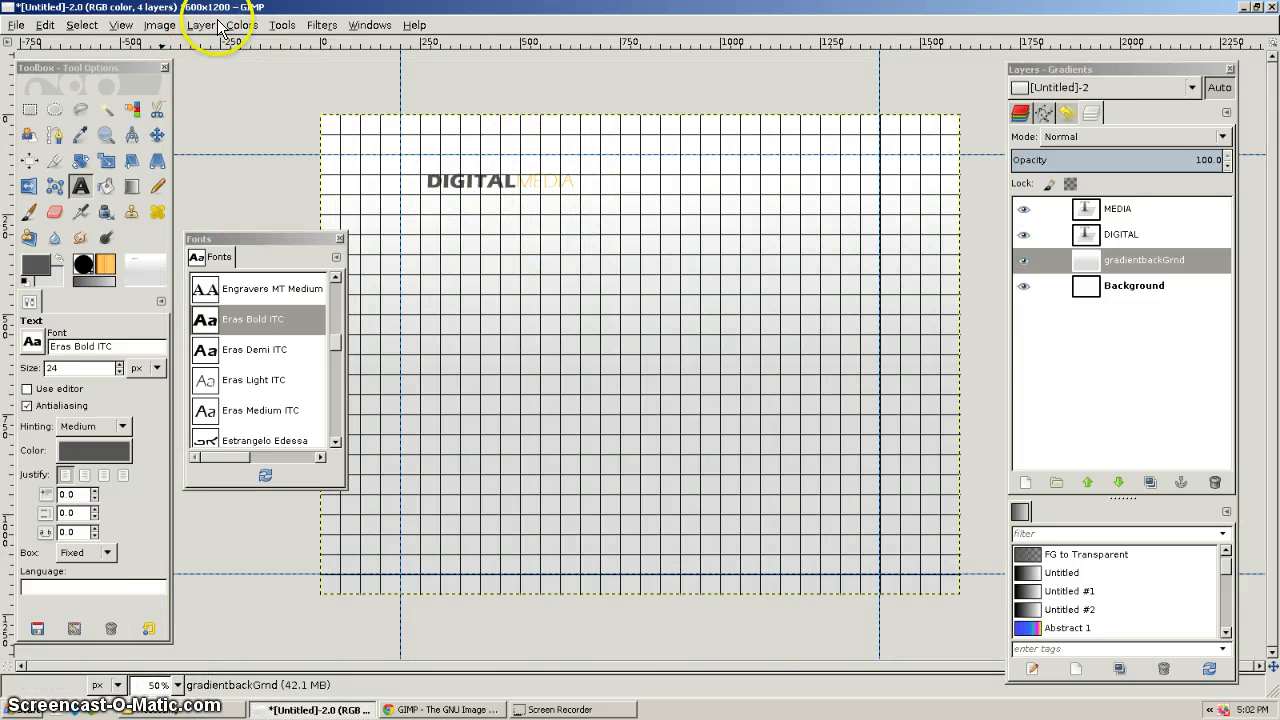
left_click(120, 25)
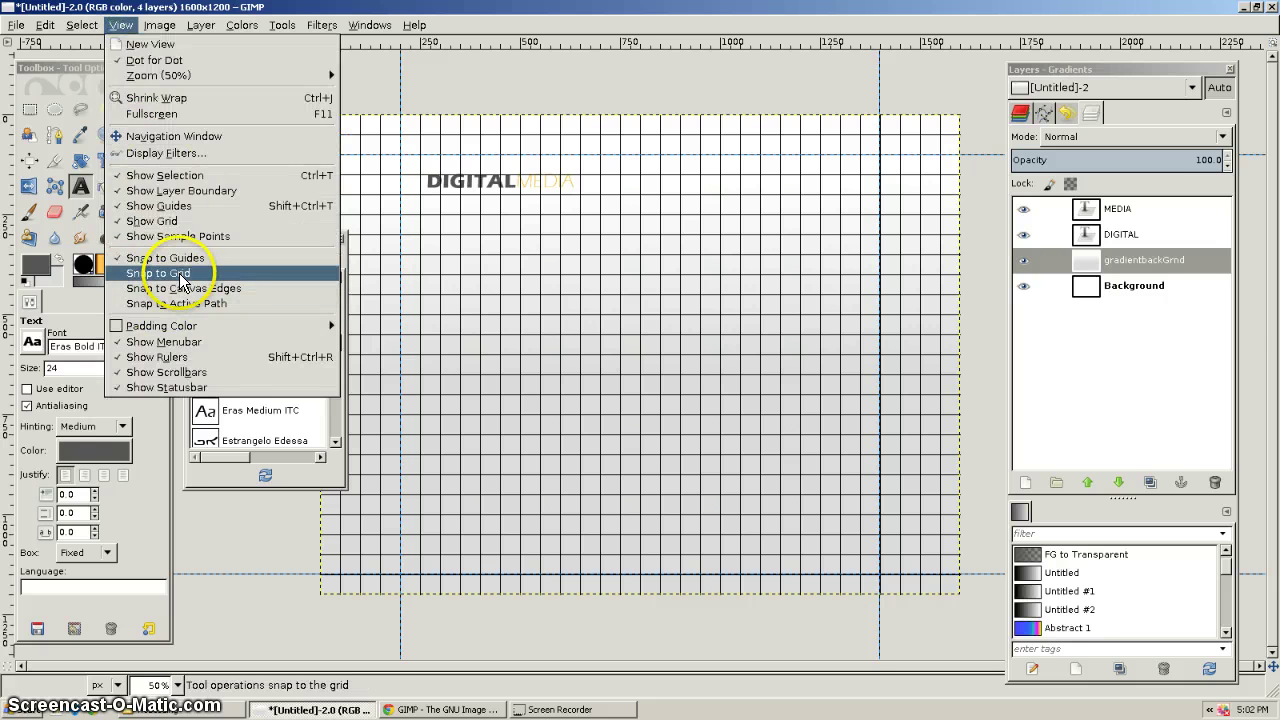
left_click(172, 272)
left_click(119, 25)
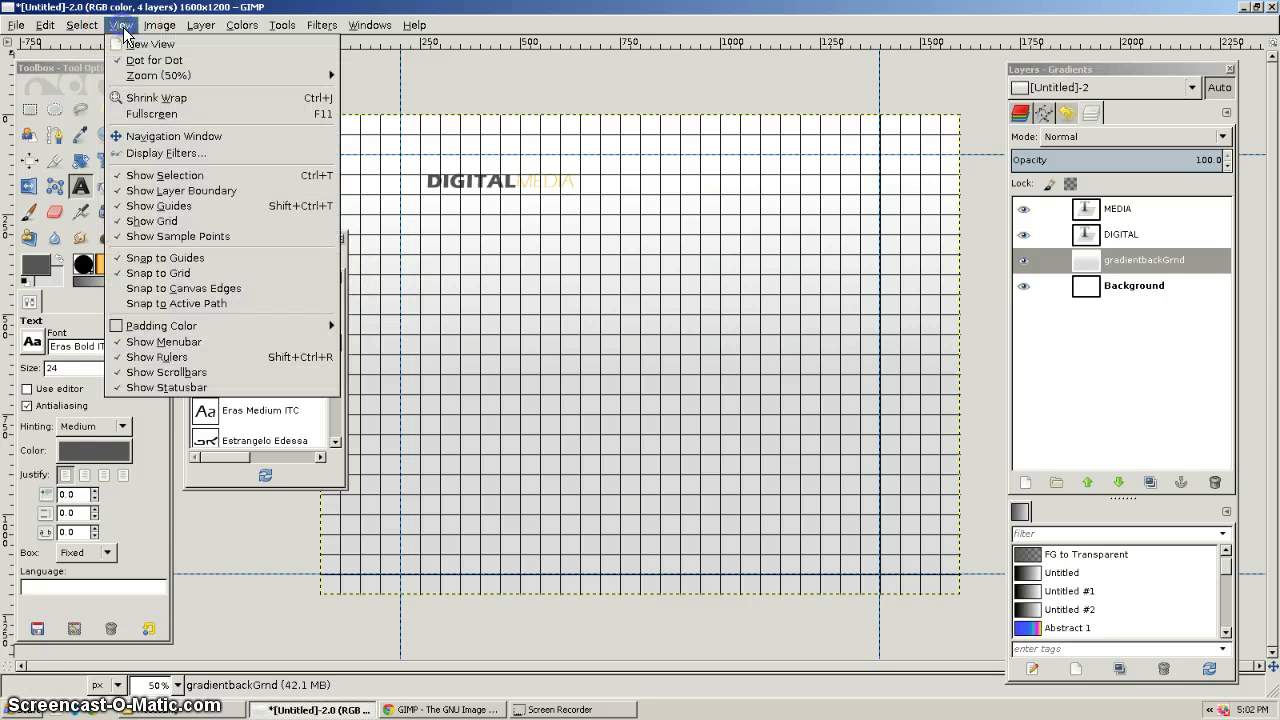
left_click(152, 226)
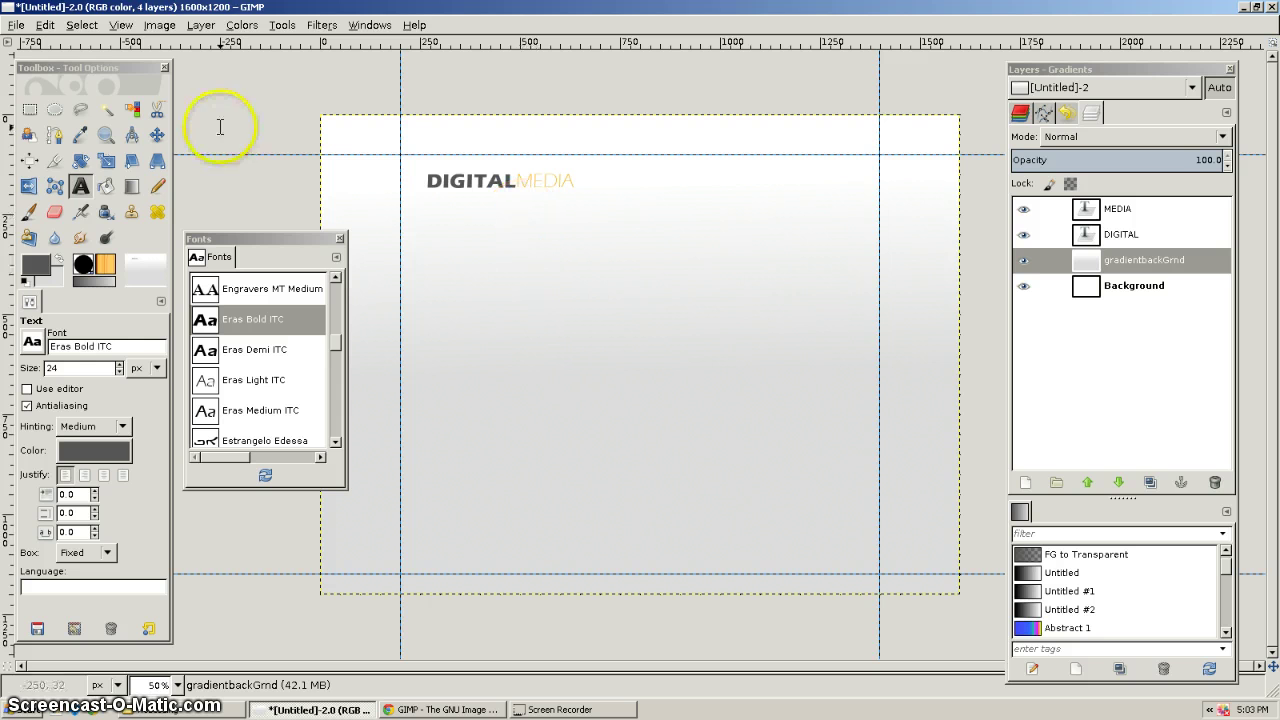
Confirm 565656 as the text color and draw a text box about 554 × 96 px below and right of the heading
left_click(81, 184)
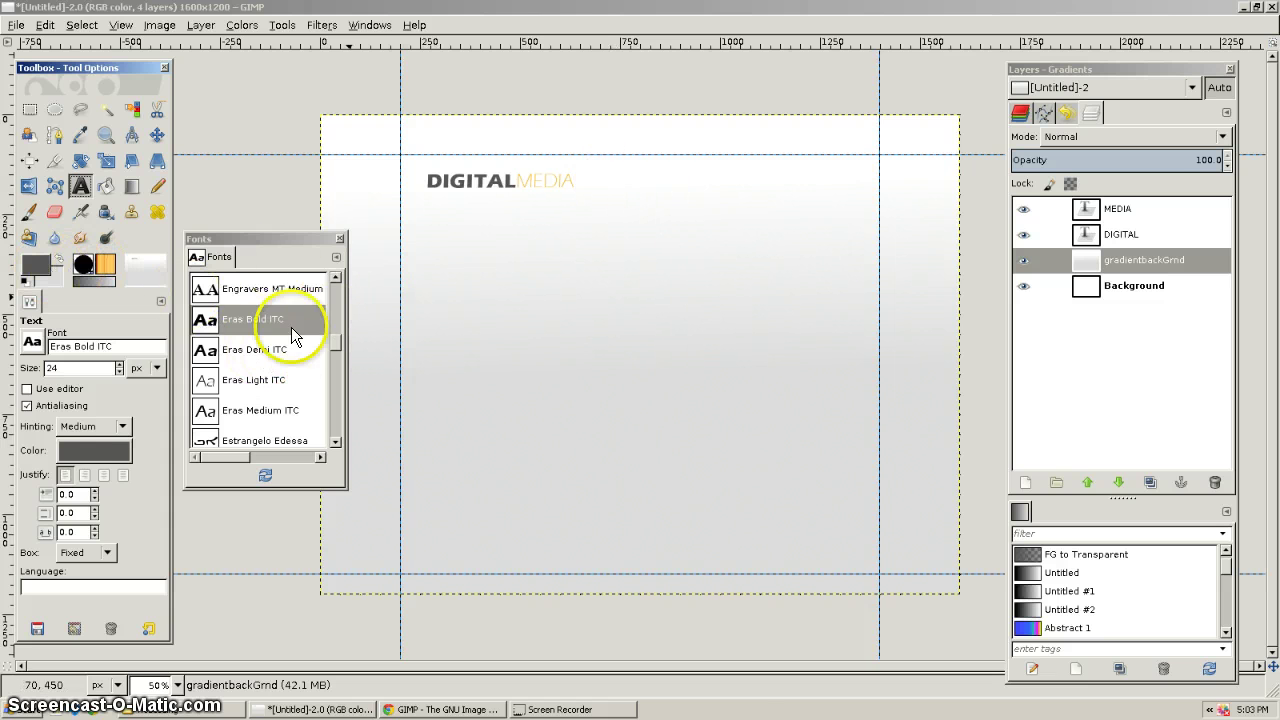
left_click(101, 450)
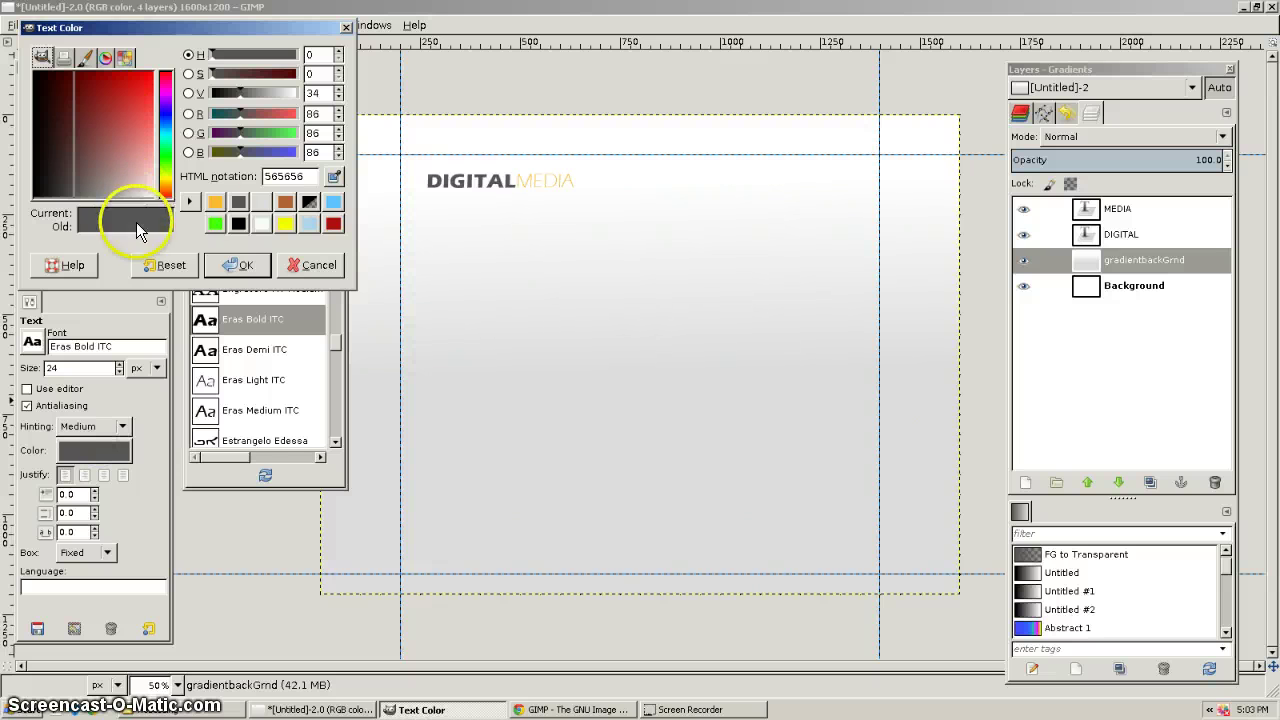
left_click(240, 265)
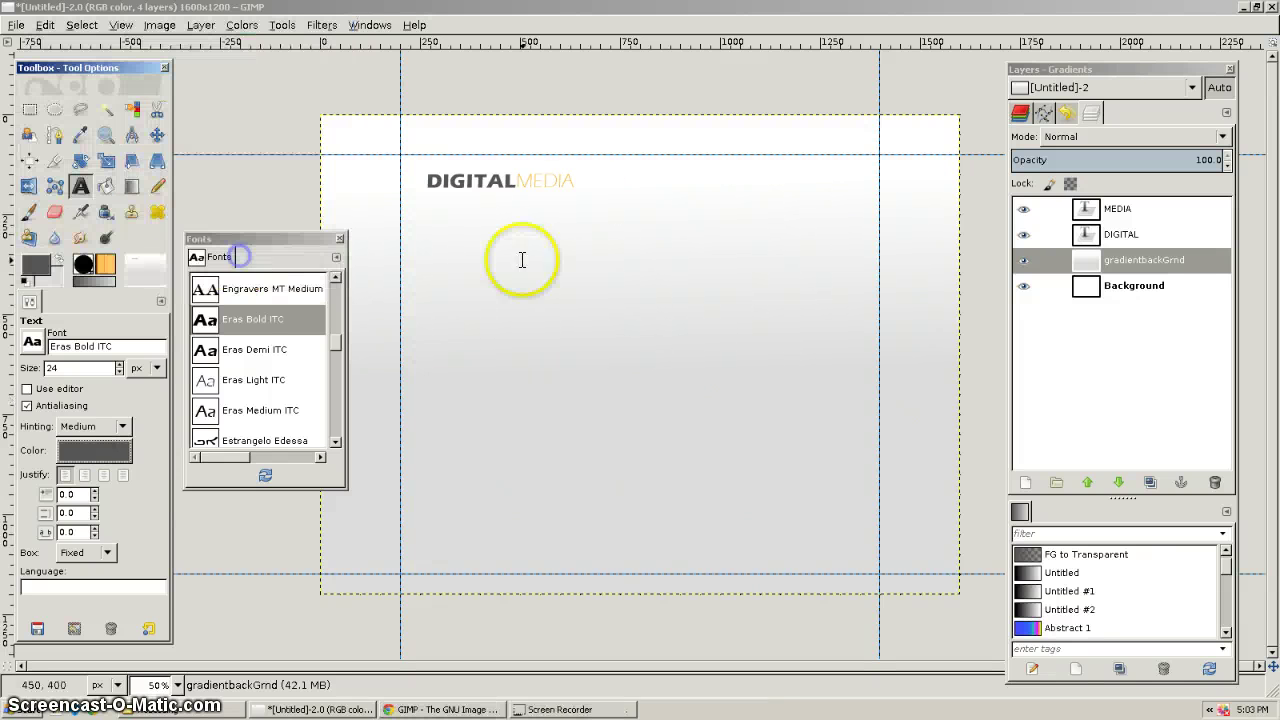
left_click(625, 182)
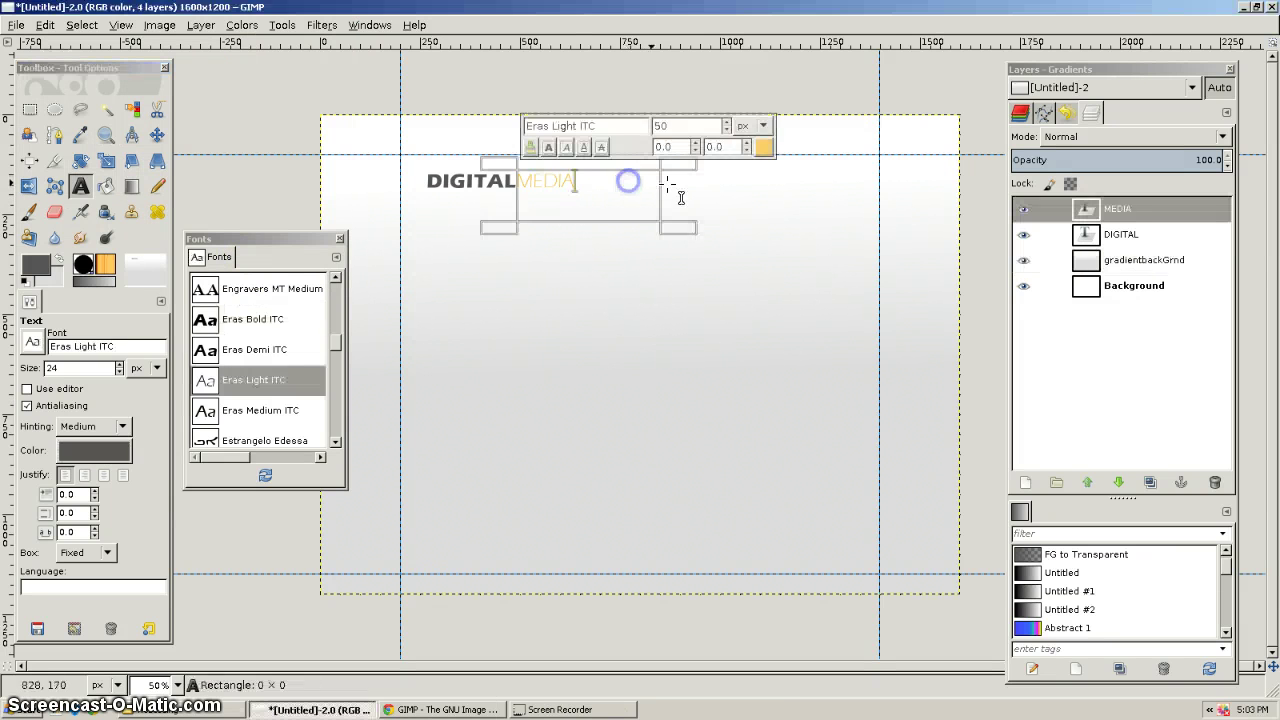
left_click(637, 278)
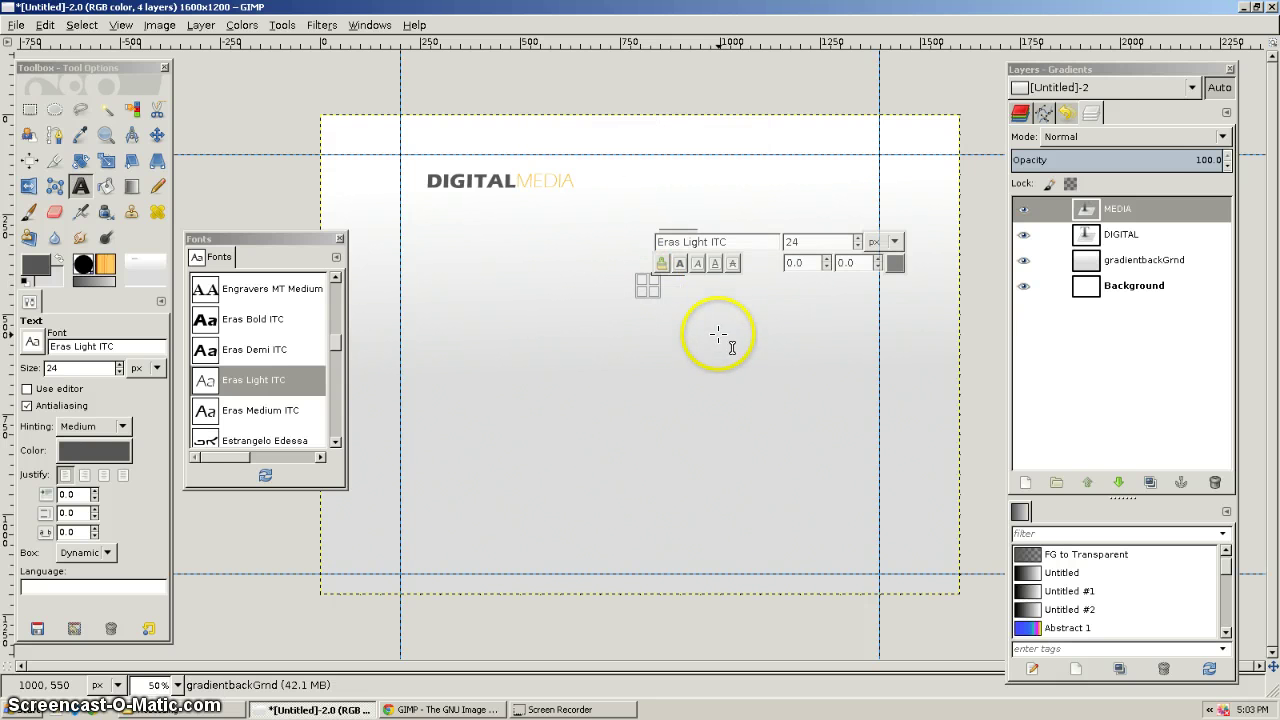
left_click_drag(662, 294, 870, 324)
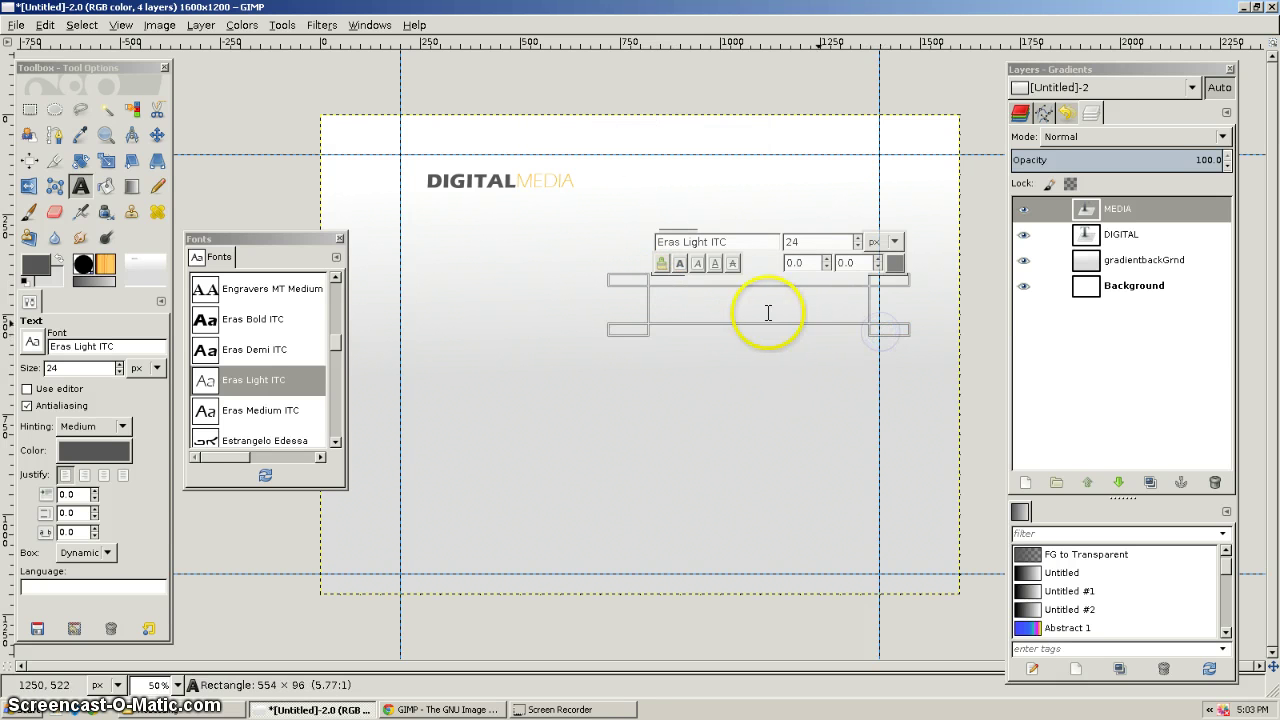
Enter the menu text HOME ABOUT GALLERIES CONTACT on one line in the new text box, separated by several spaces
left_click(664, 292)
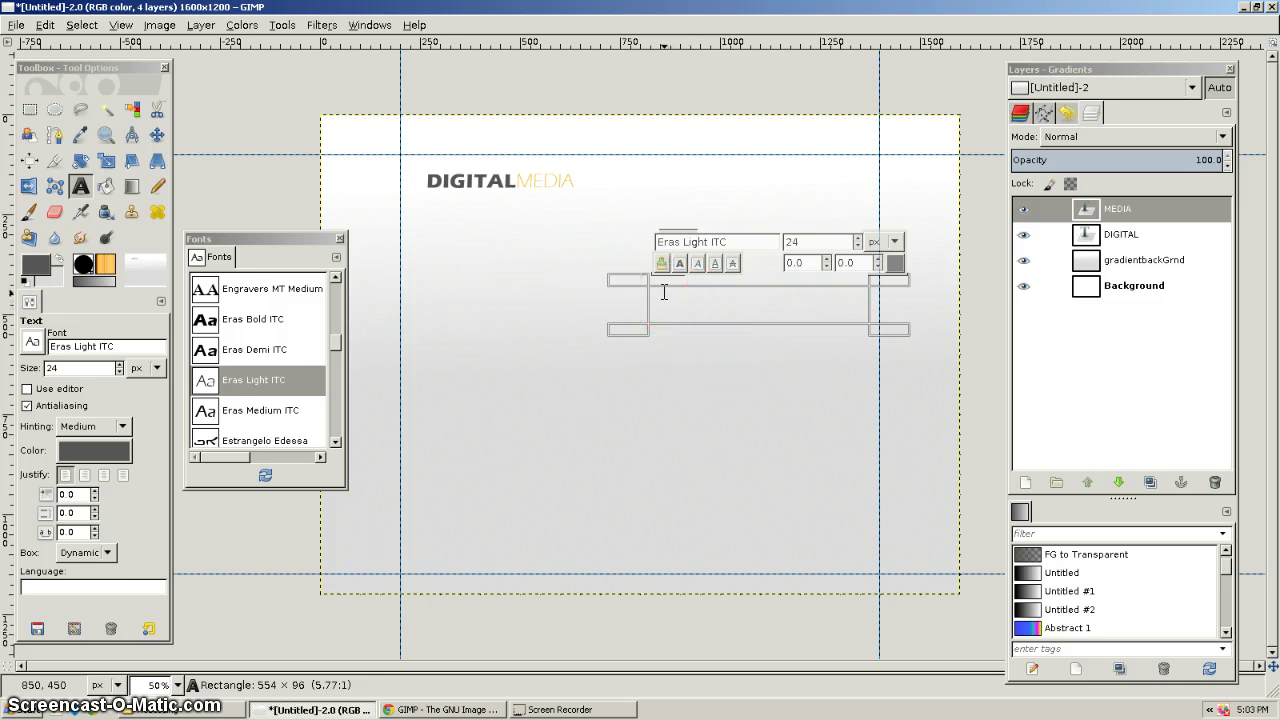
type("HOME   ABOUT   GA")
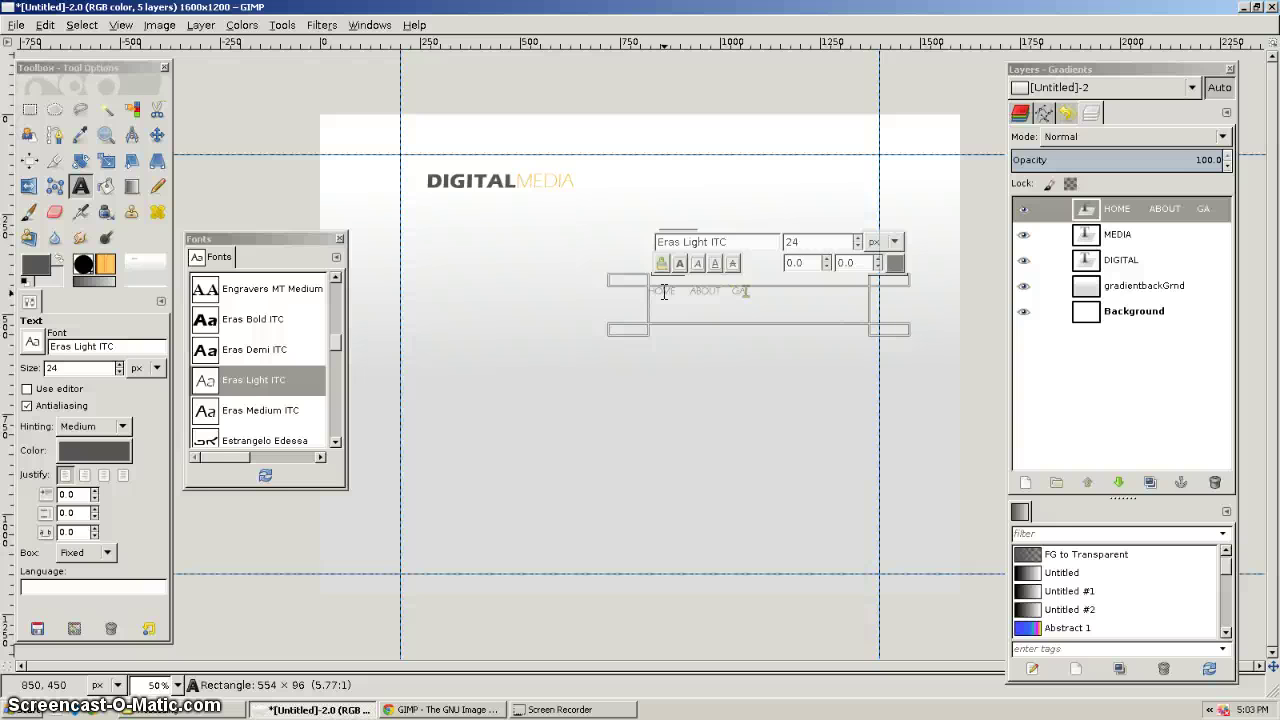
type("RIES    CONTACT")
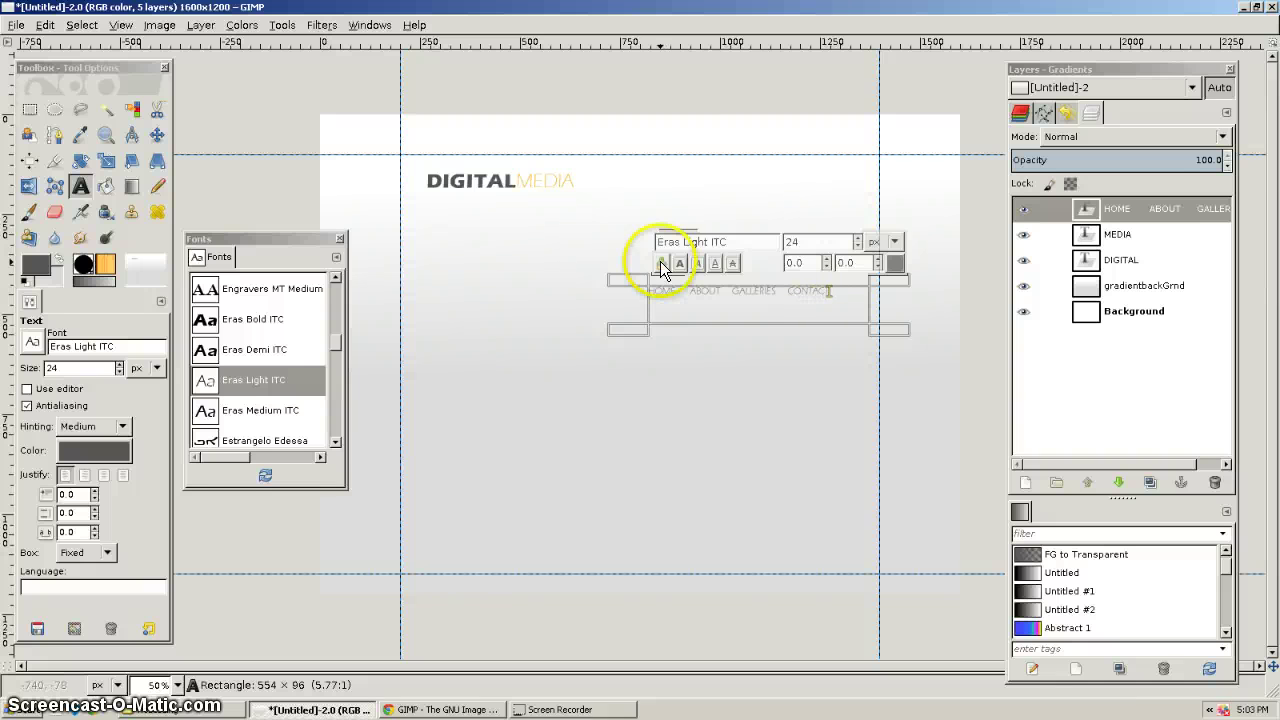
Recolor the whole menu text with a dark color sampled from the DIGITAL heading
left_click(847, 292)
left_click_drag(850, 290, 614, 286)
left_click(894, 262)
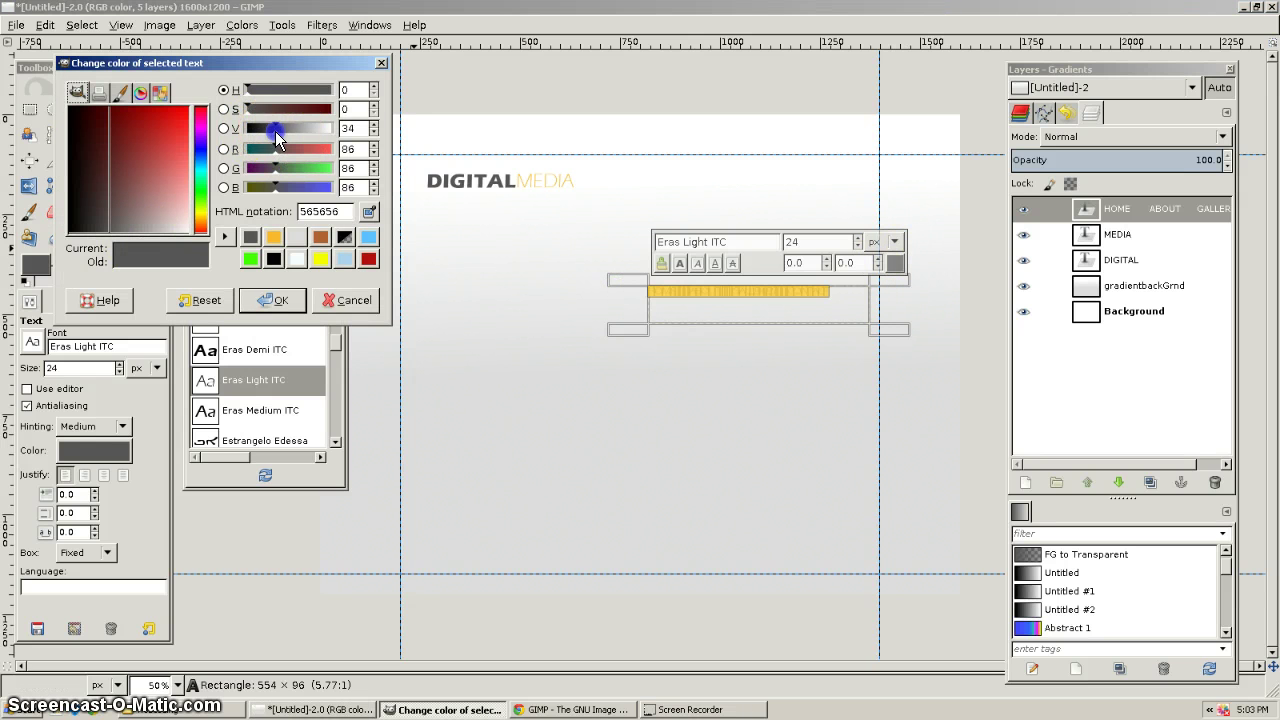
left_click_drag(274, 133, 259, 131)
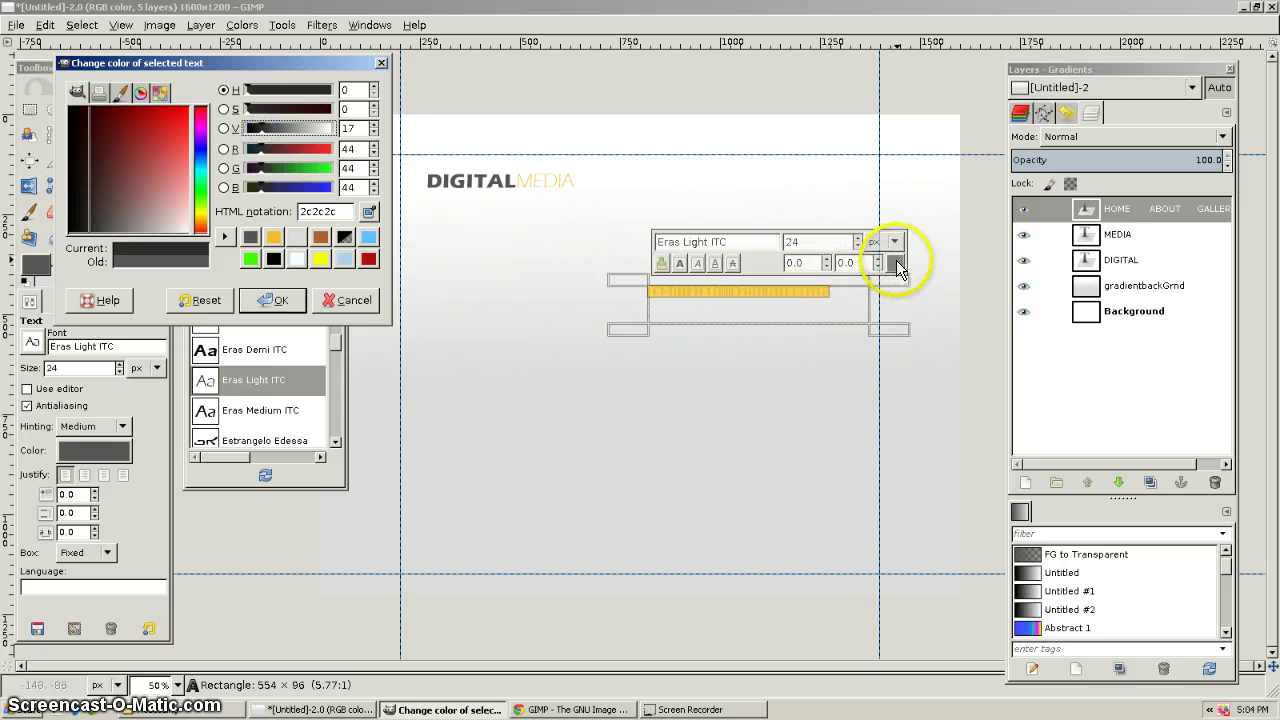
left_click(372, 211)
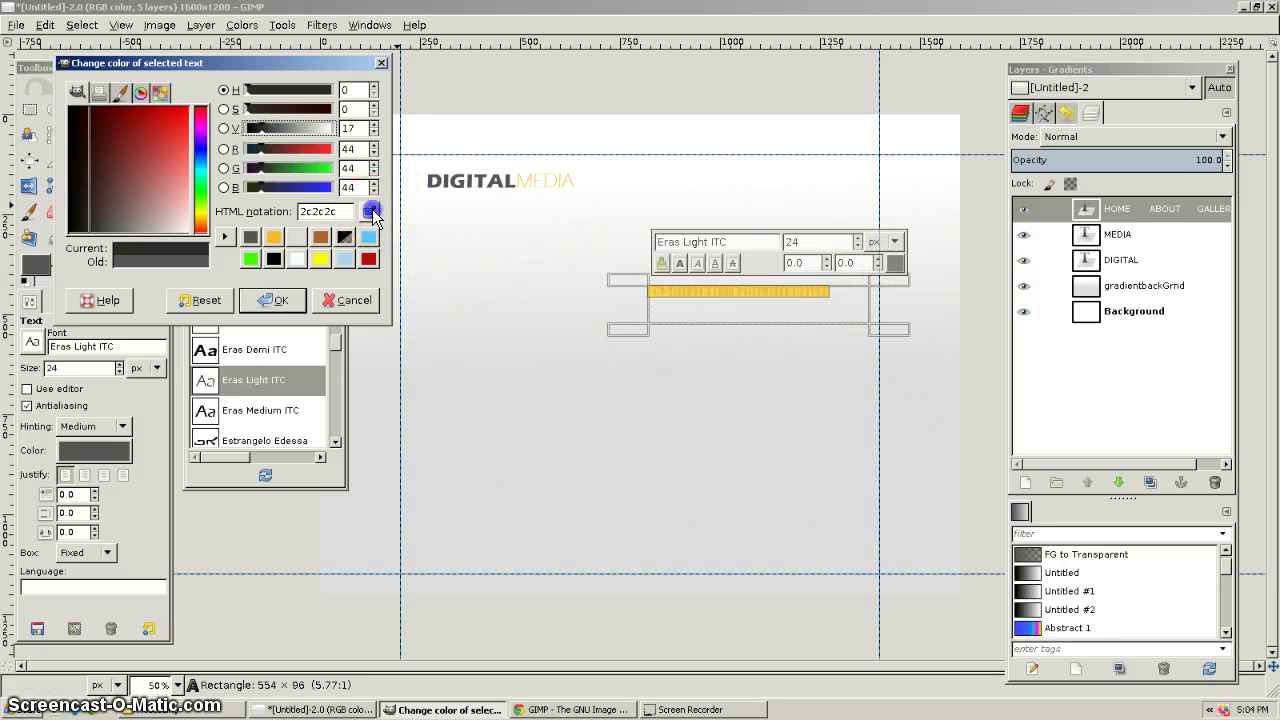
left_click(432, 181)
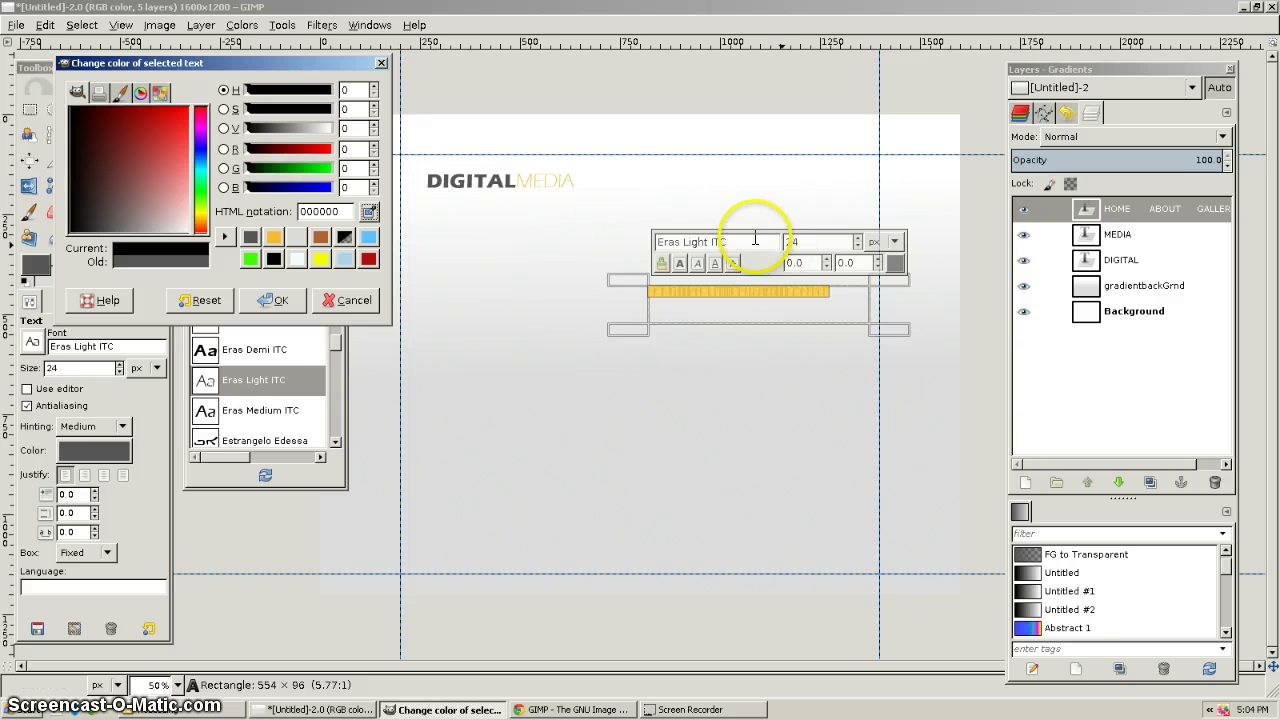
left_click(838, 291)
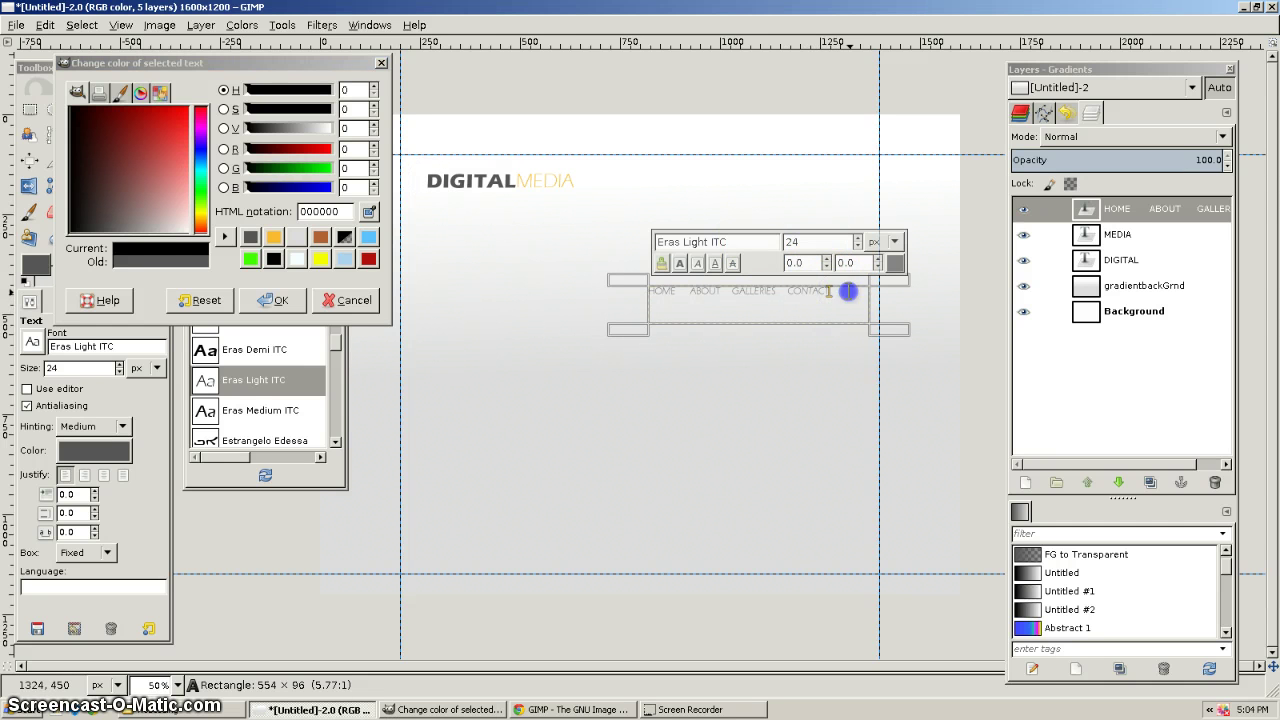
left_click_drag(829, 291, 583, 266)
left_click(280, 300)
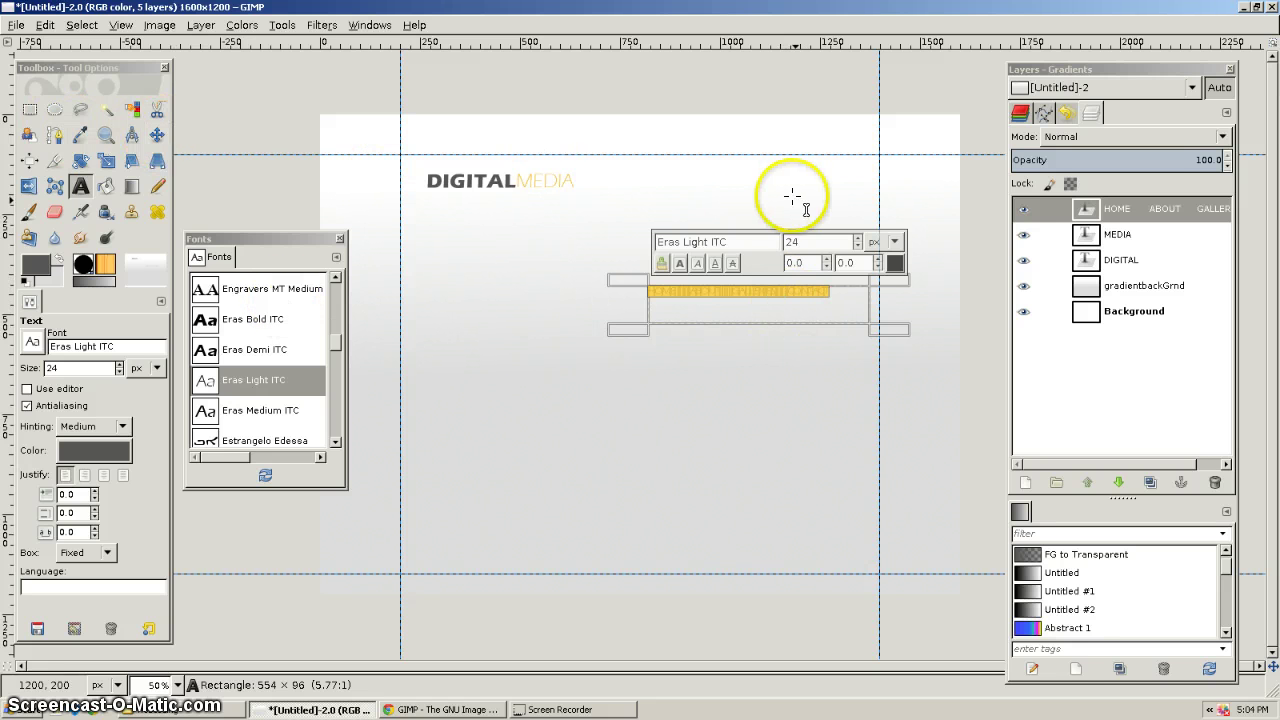
Set the menu text's size to 25 px and move its layer up beside MEDIA, level with the heading
left_click(859, 239)
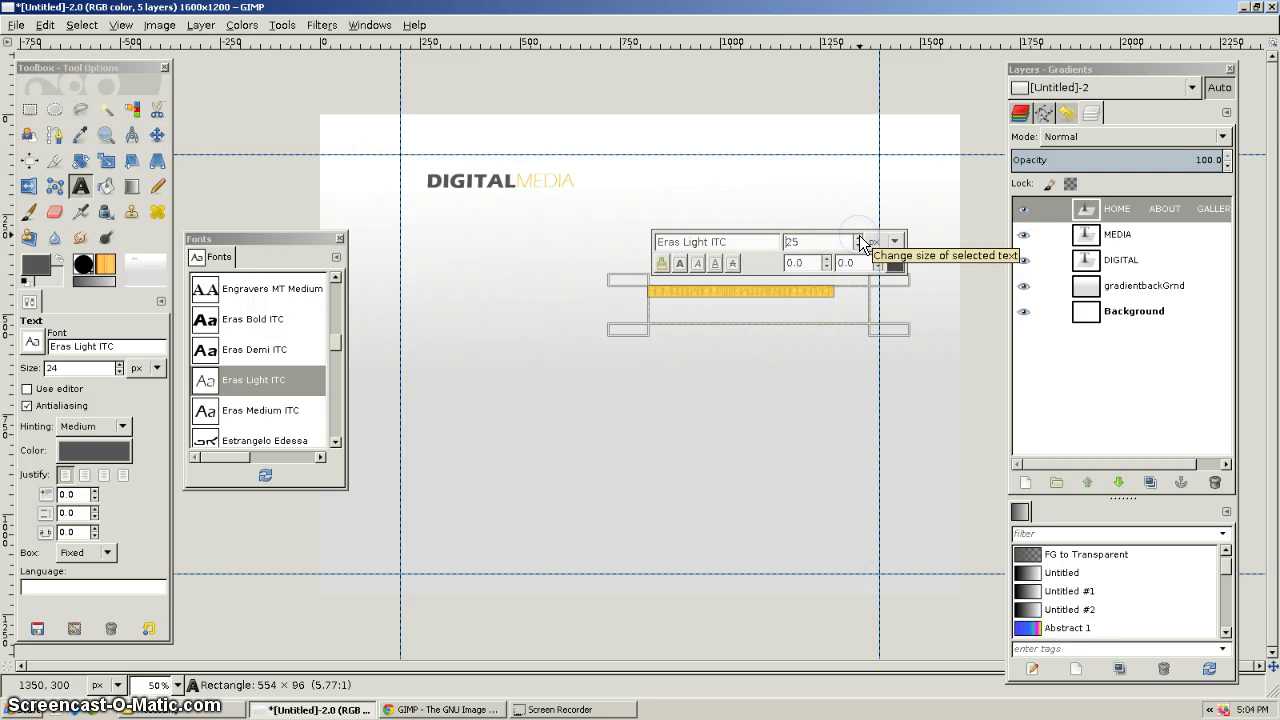
left_click(157, 134)
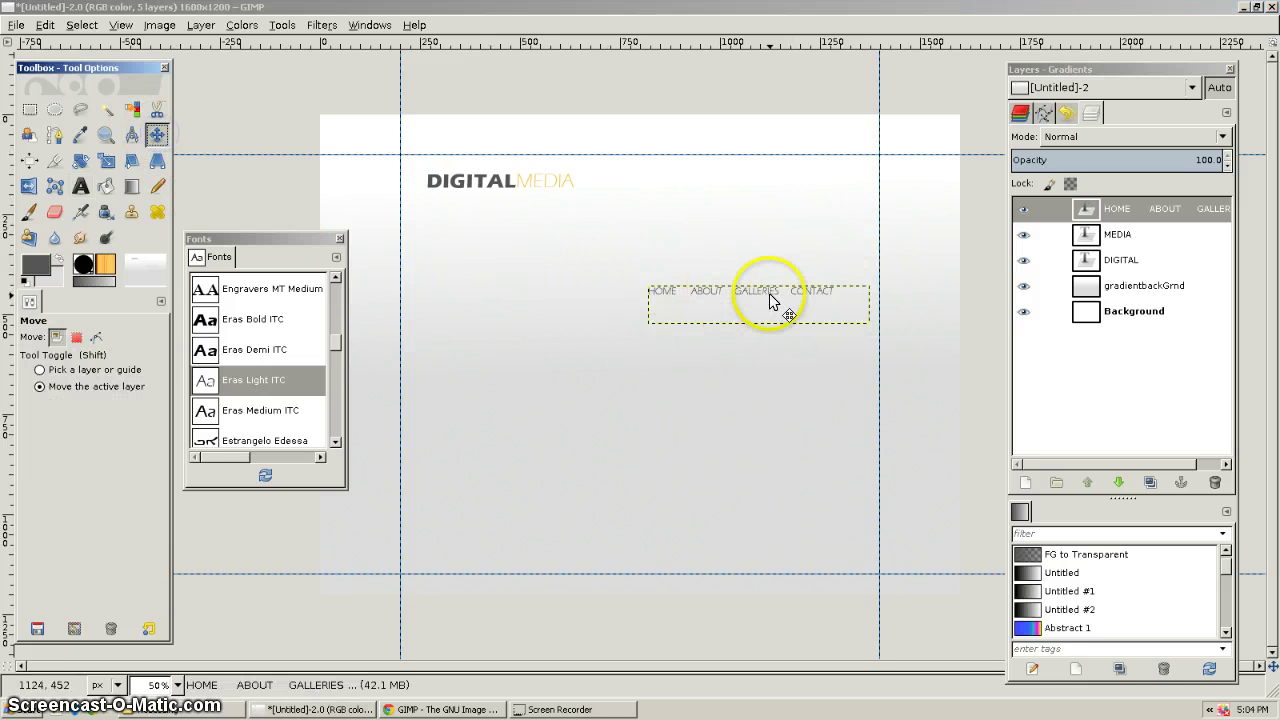
left_click_drag(766, 300, 724, 189)
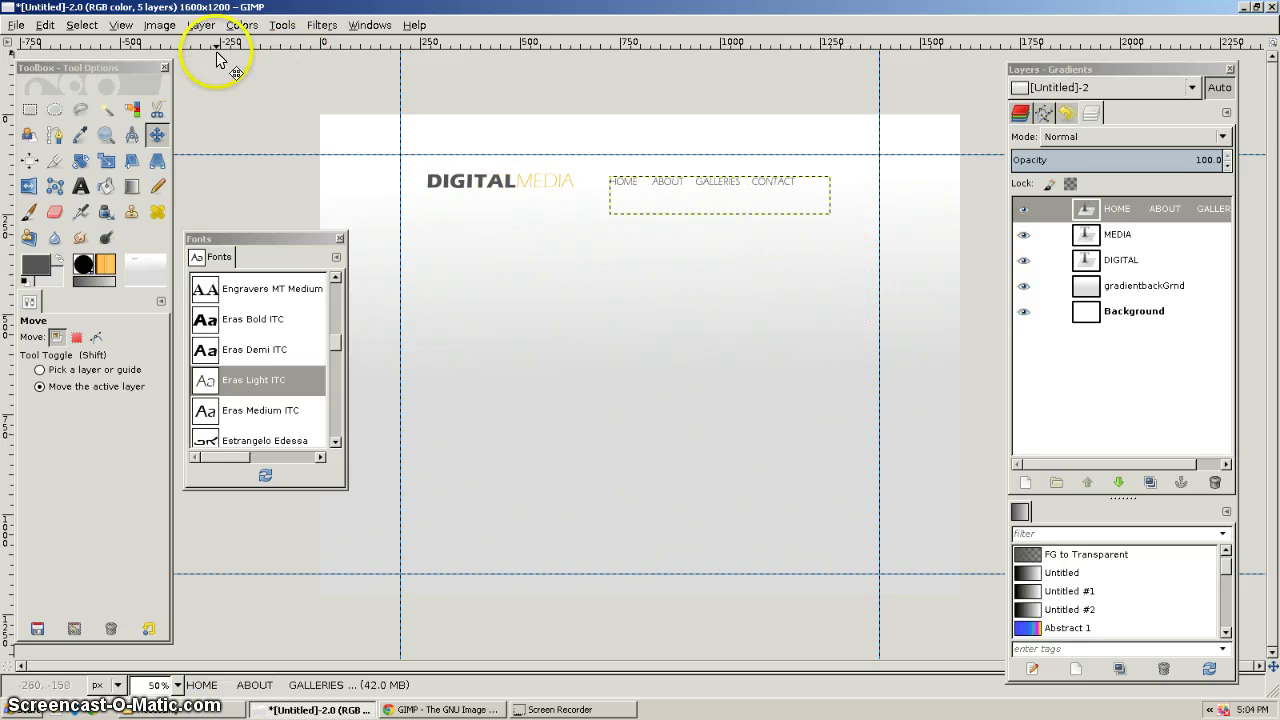
Show the grid over the design again
left_click(161, 25)
mouse_move(120, 25)
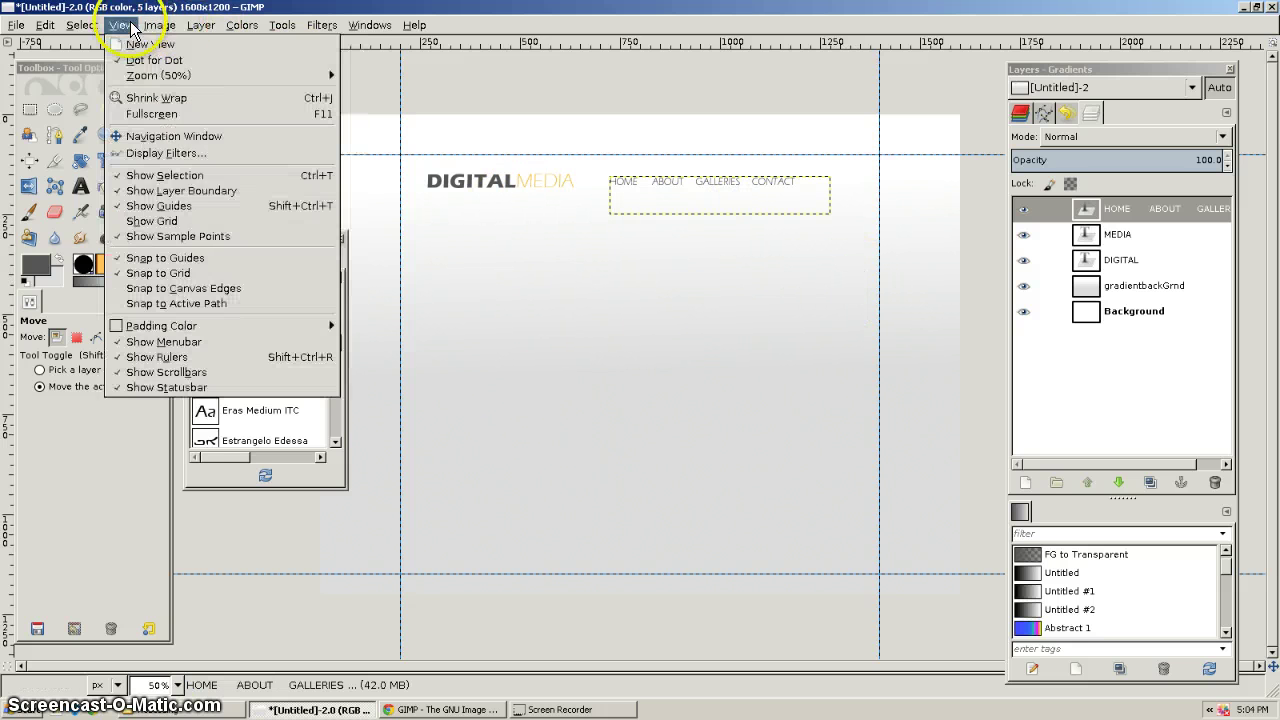
left_click(147, 222)
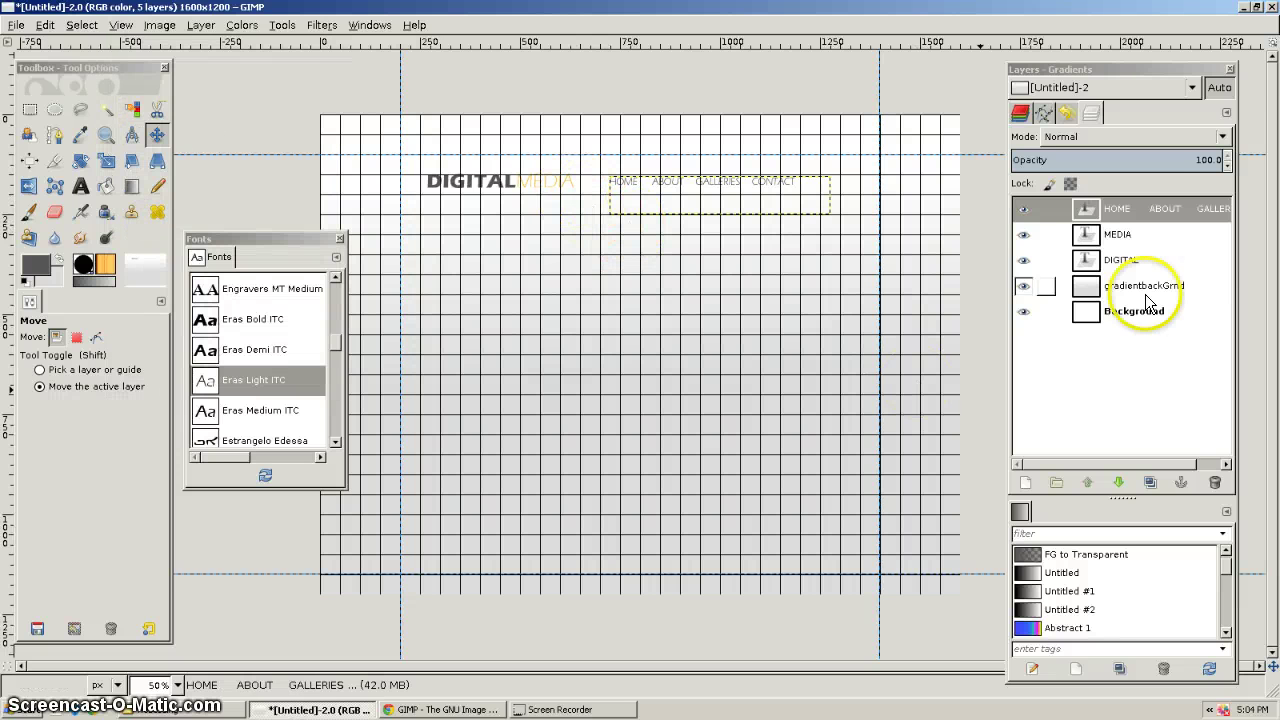
Nudge the DIGITAL text layer down so its letters rest on the grid line just beneath the heading
left_click(1117, 234)
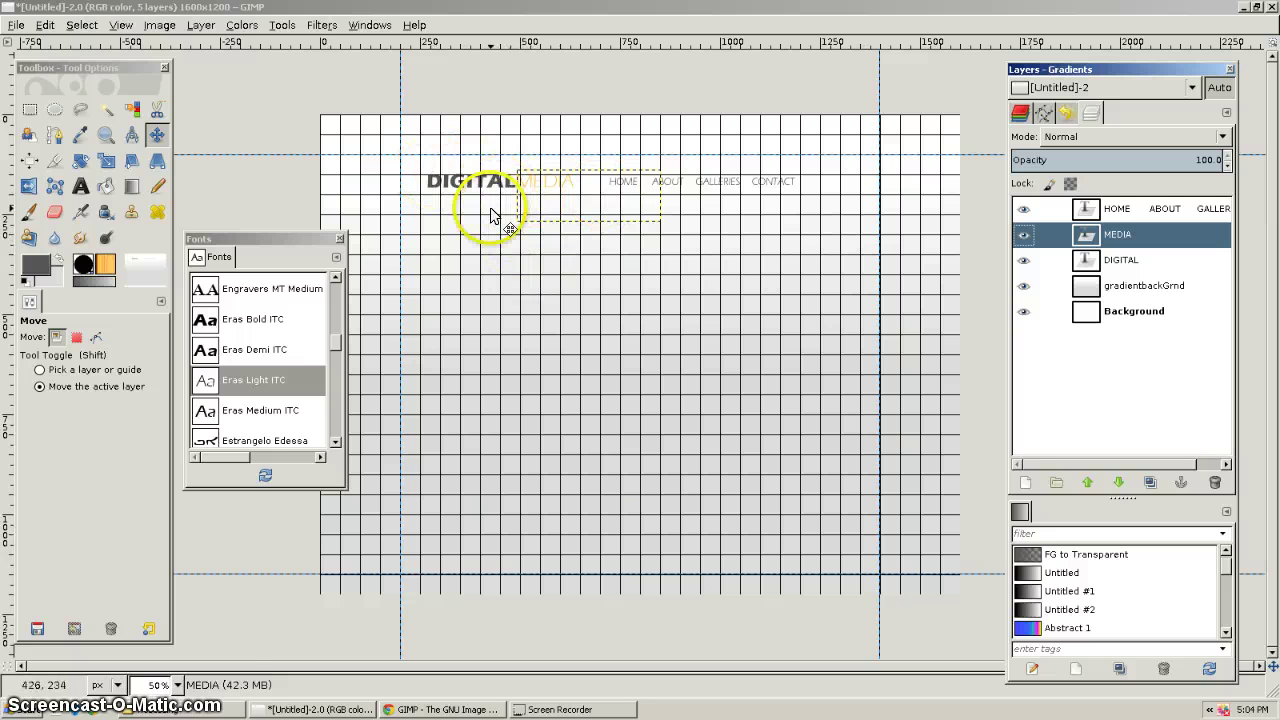
key("plus")
key("plus")
key("plus")
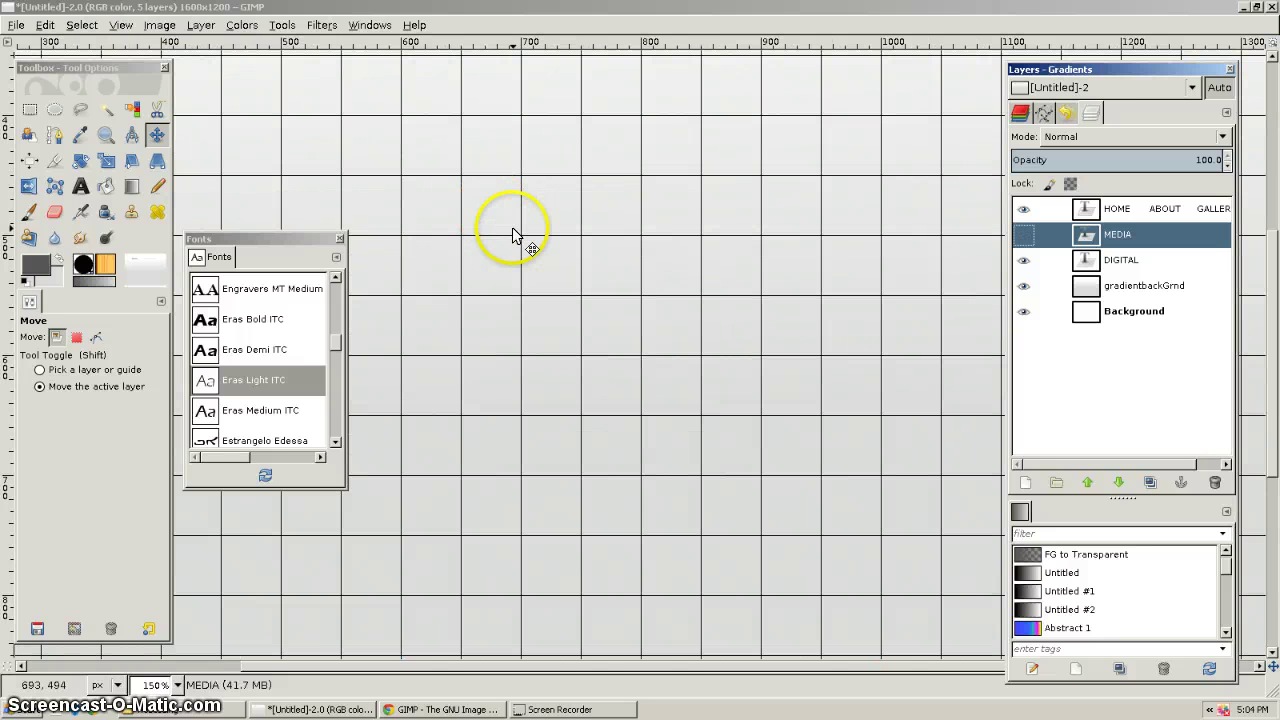
left_click_drag(510, 230, 726, 588)
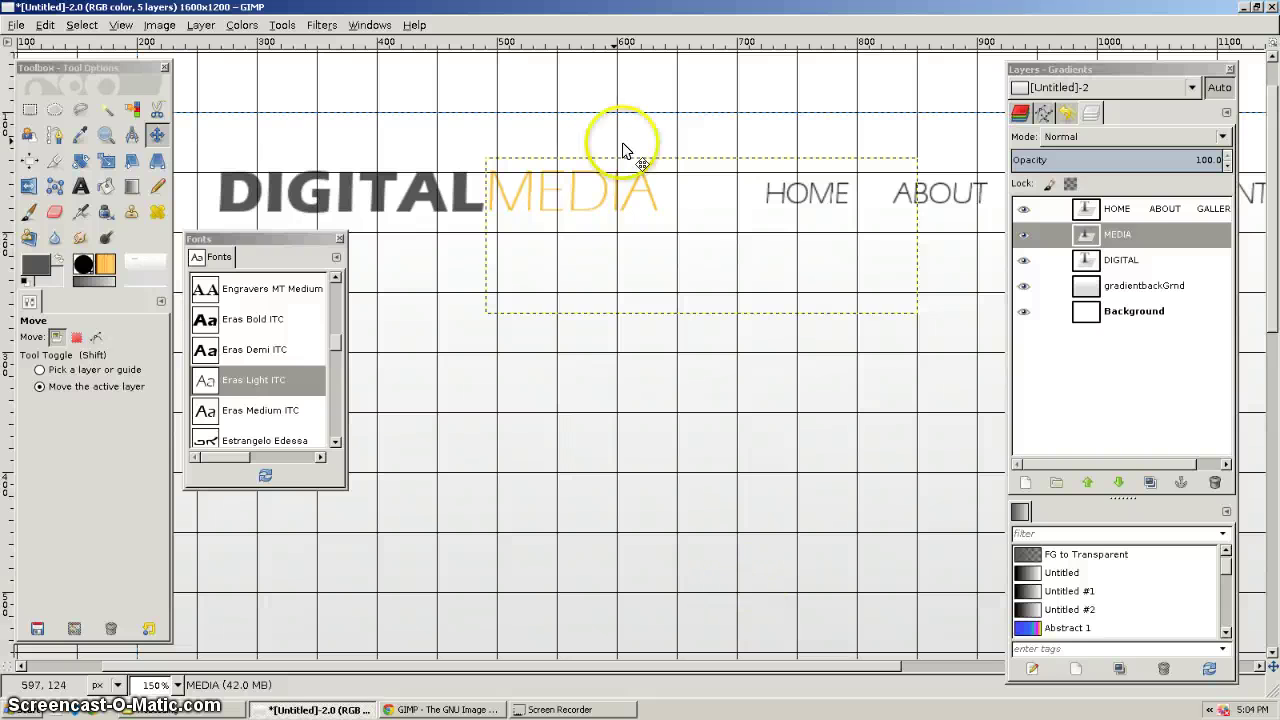
left_click(1116, 236)
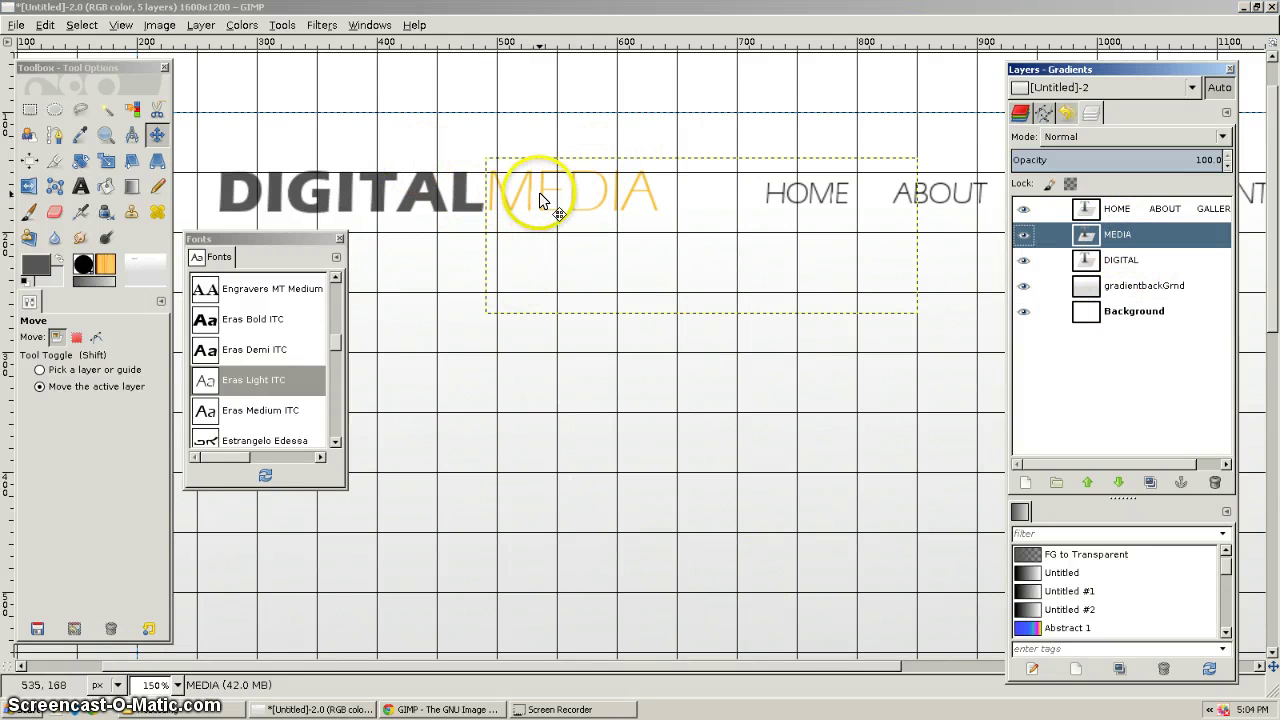
key("Down")
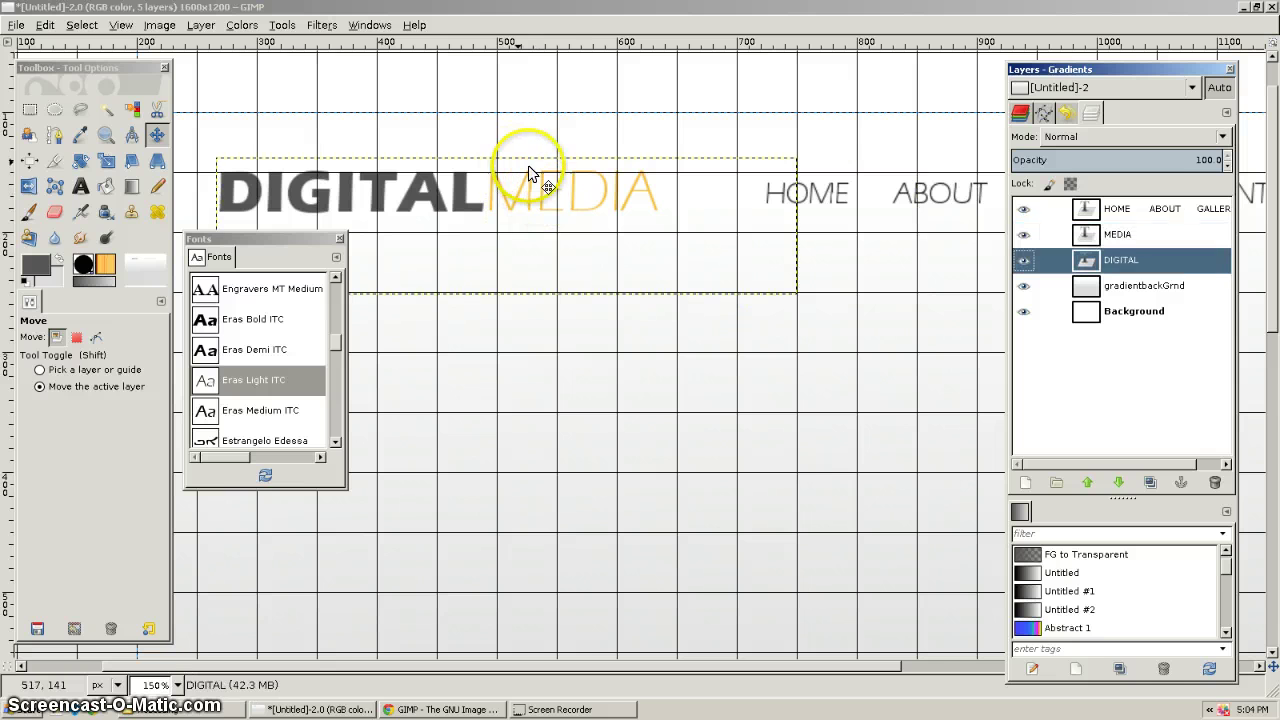
left_click(539, 193)
left_click_drag(539, 194, 550, 190)
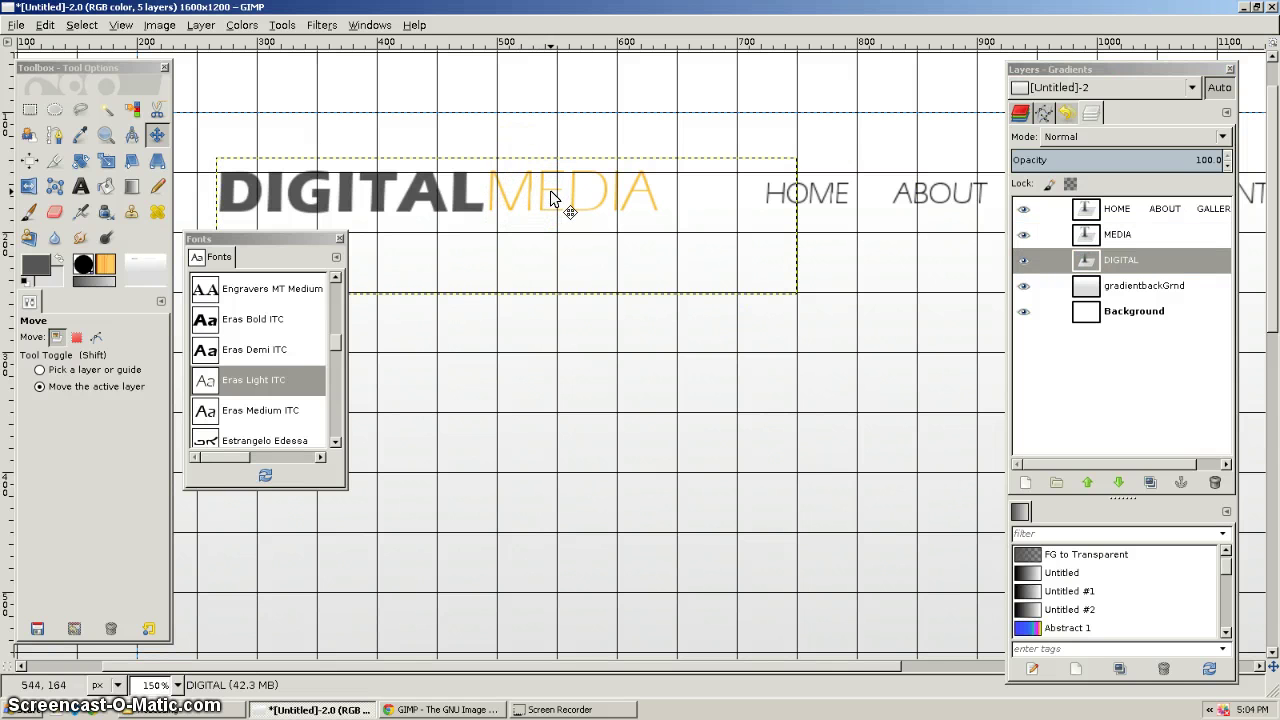
key("Up")
key("Down")
key("Down")
key("Down")
key("Down")
key("Down")
key("Down")
key("Down")
key("Down")
key("Down")
key("Down")
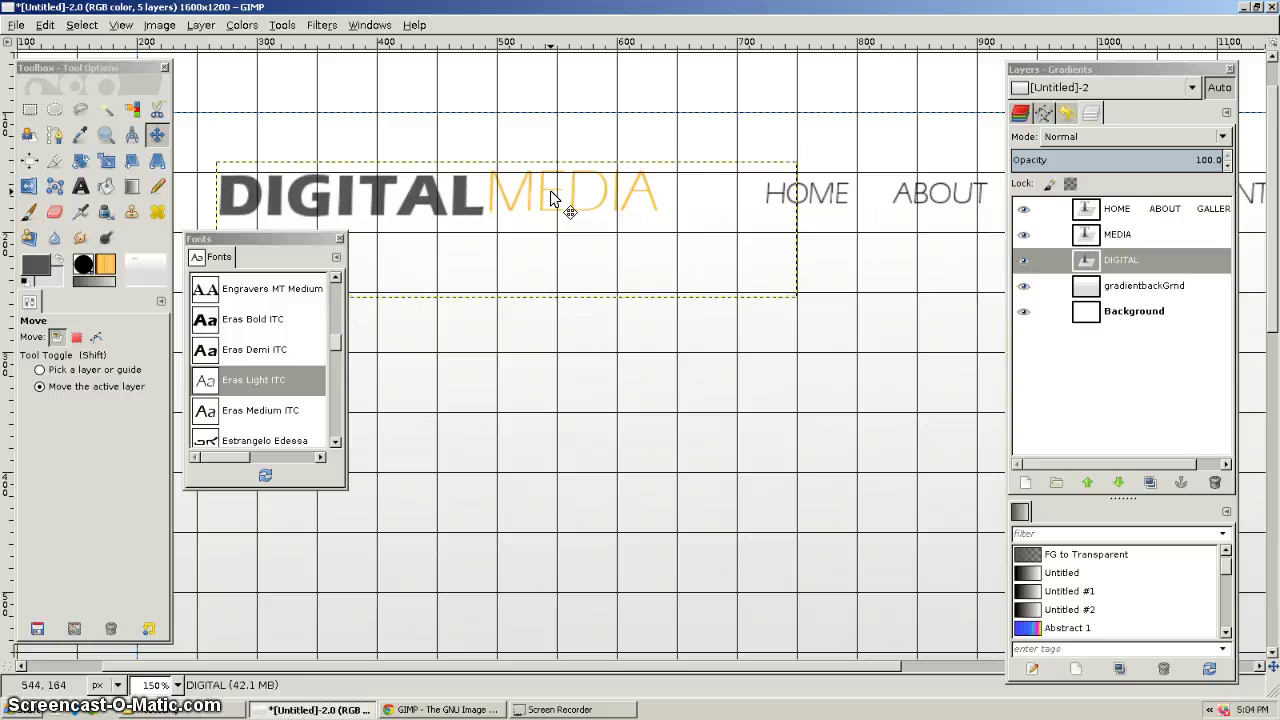
key("Down")
key("Down")
key("Down")
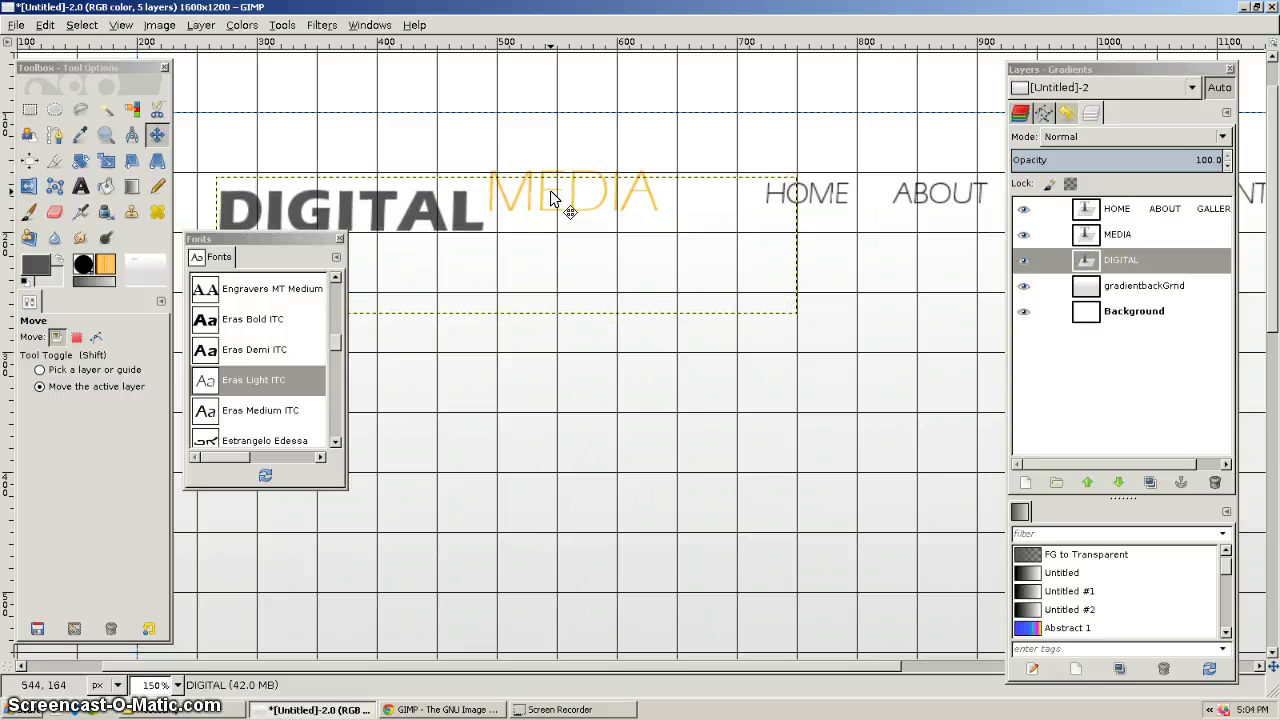
Move the MEDIA text layer down level with DIGITAL on the same grid line and close the gap between the two words
left_click(1050, 208)
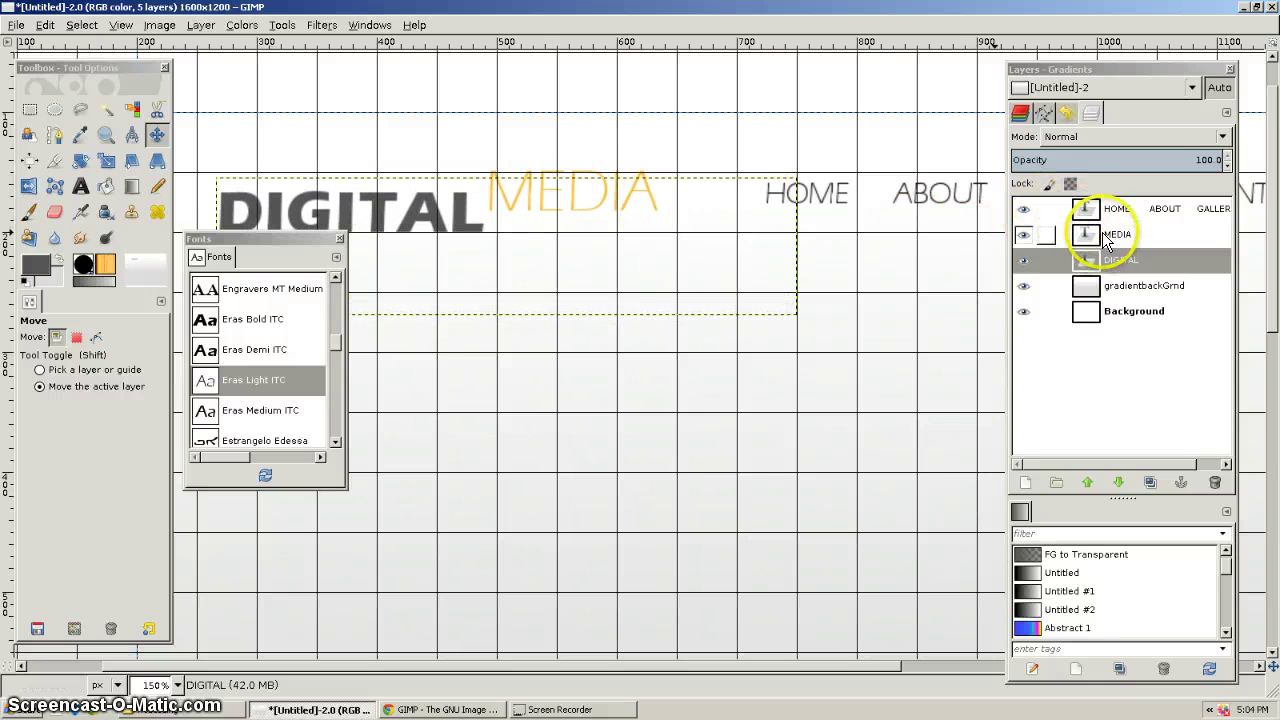
left_click(1088, 234)
left_click(603, 199)
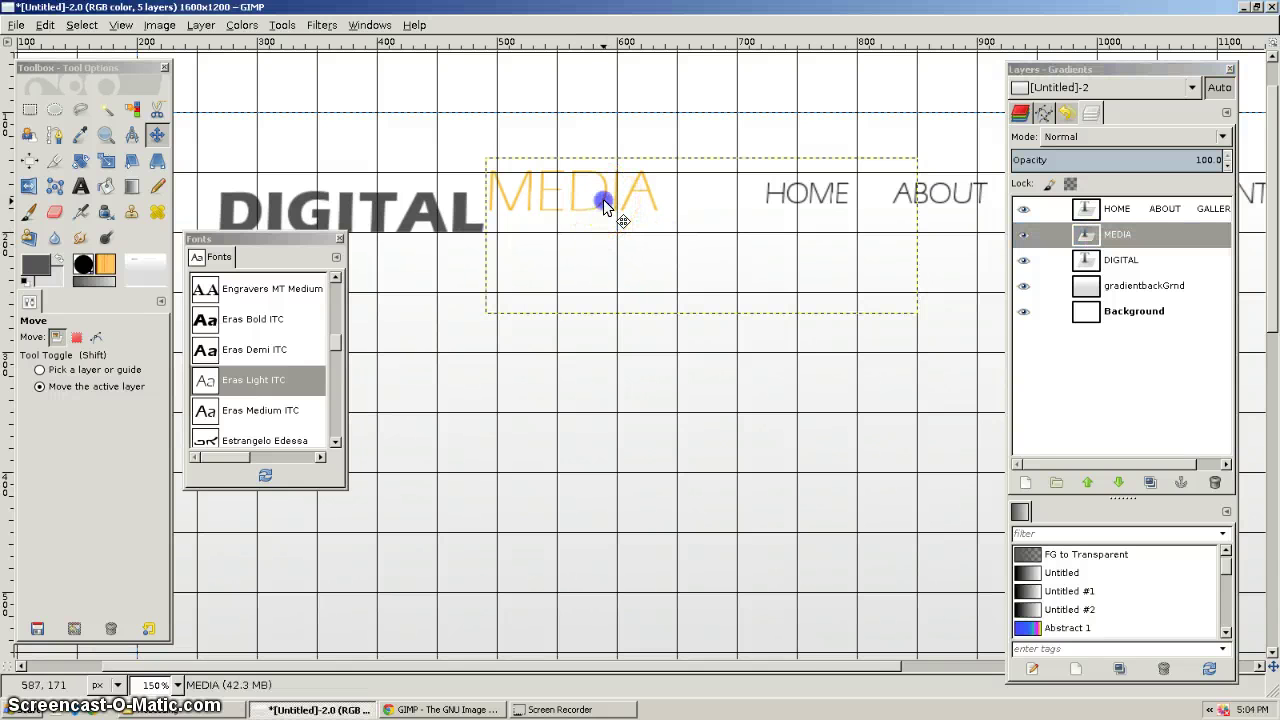
key("Down")
key("Down")
key("Down")
key("Down")
key("Down")
key("Down")
key("Down")
key("Down")
key("Down")
key("Down")
key("Down")
key("Down")
key("Down")
key("Down")
key("Left")
key("Left")
key("Left")
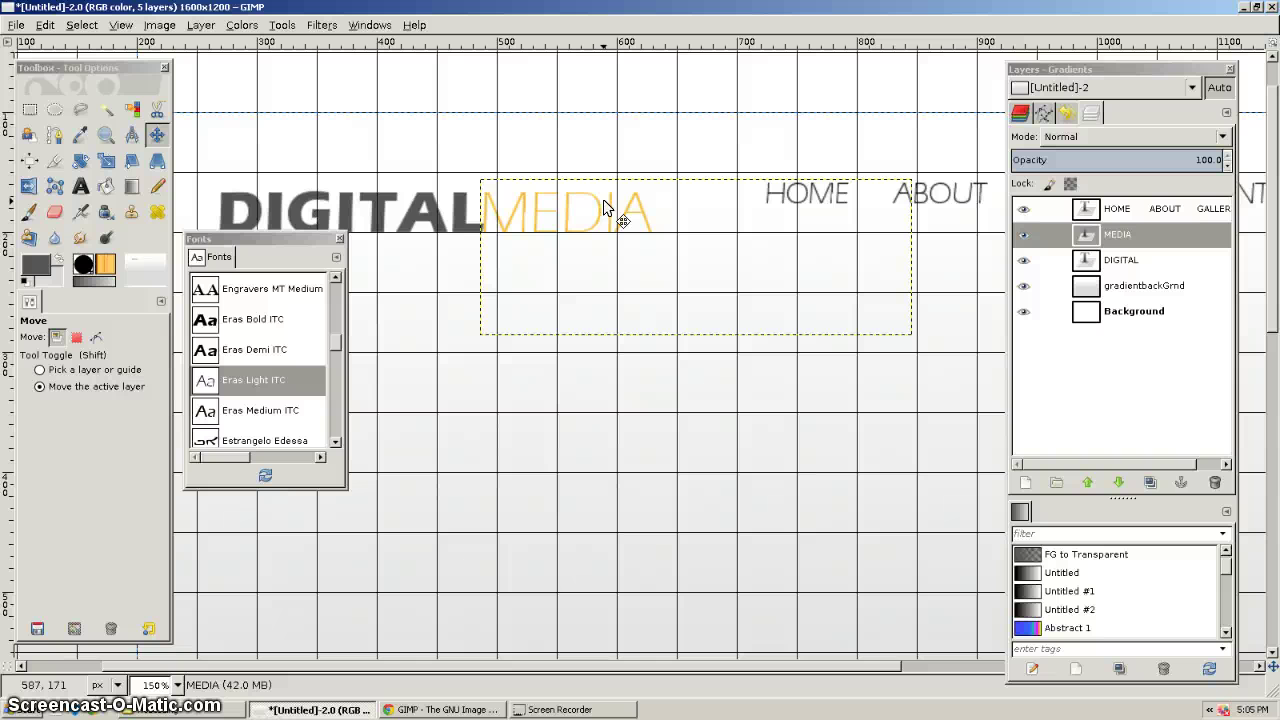
Nudge the HOME ABOUT GALLERIES CONTACT menu layer down about 9 pixels toward the heading's baseline
left_click(1120, 212)
left_click(824, 197)
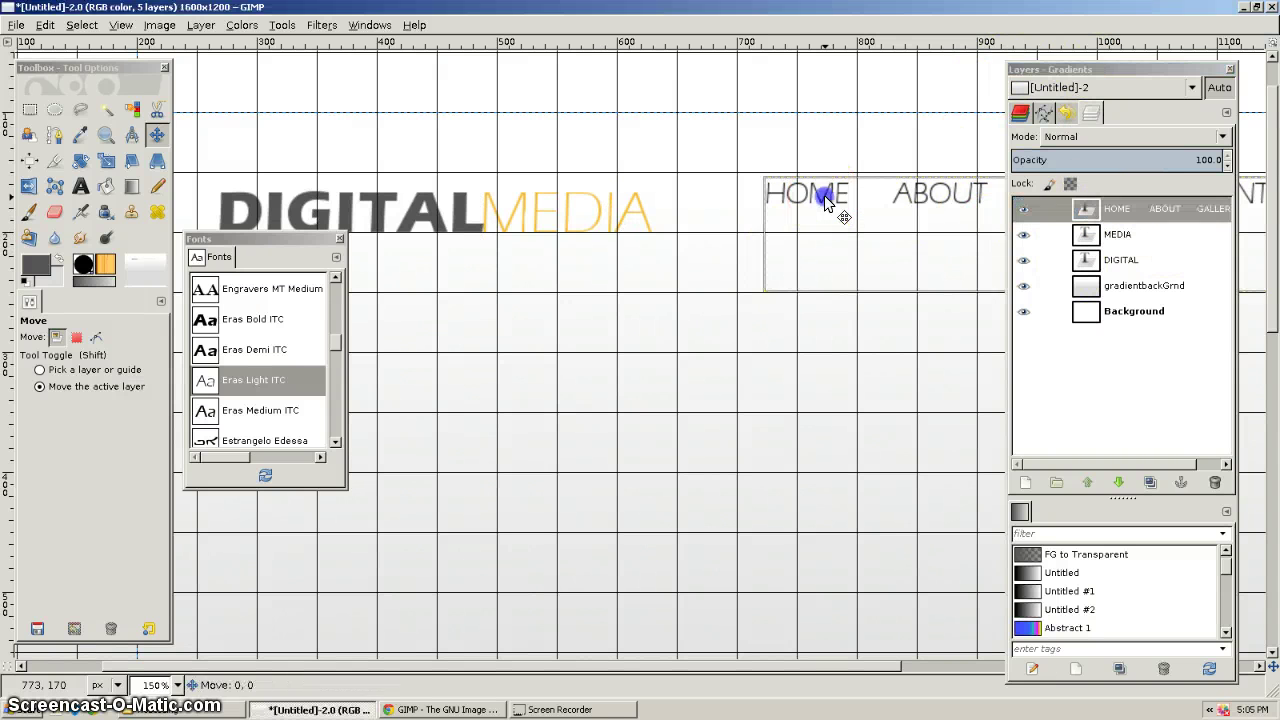
key("Down")
key("Down")
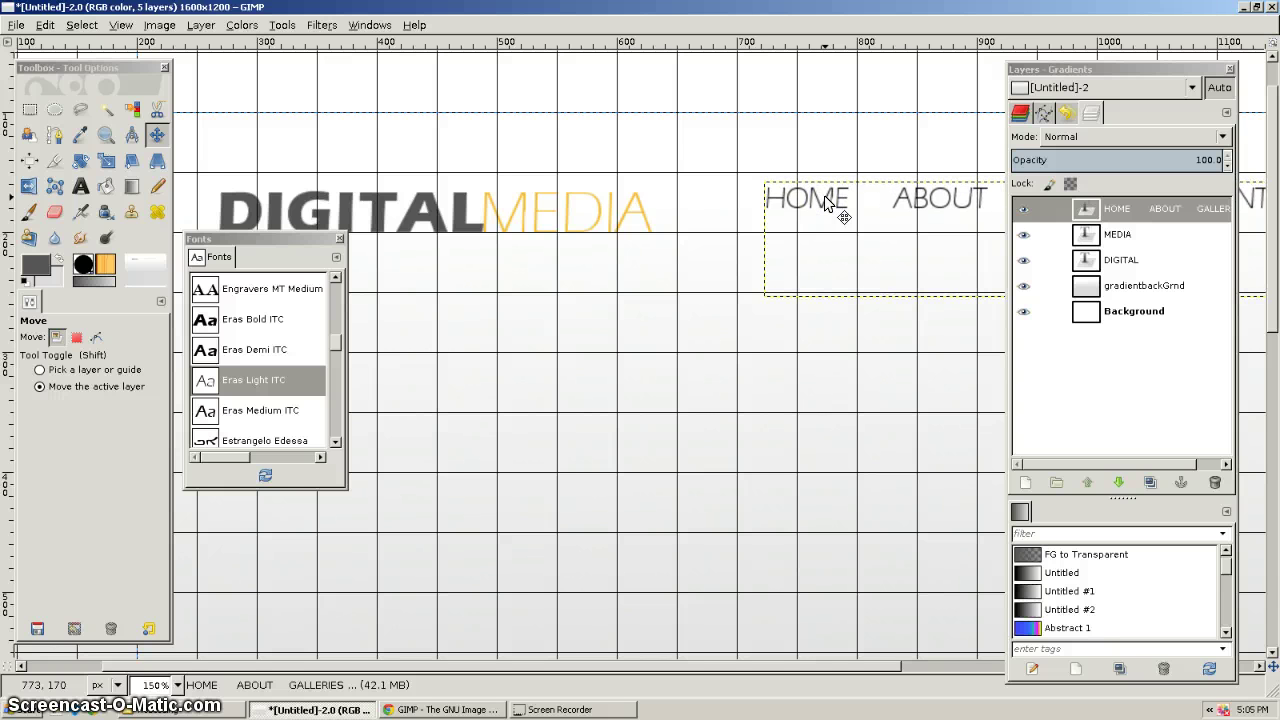
key("Down")
key("Down")
key("Down")
key("Down")
key("Down")
key("Down")
key("Down")
left_click(820, 199)
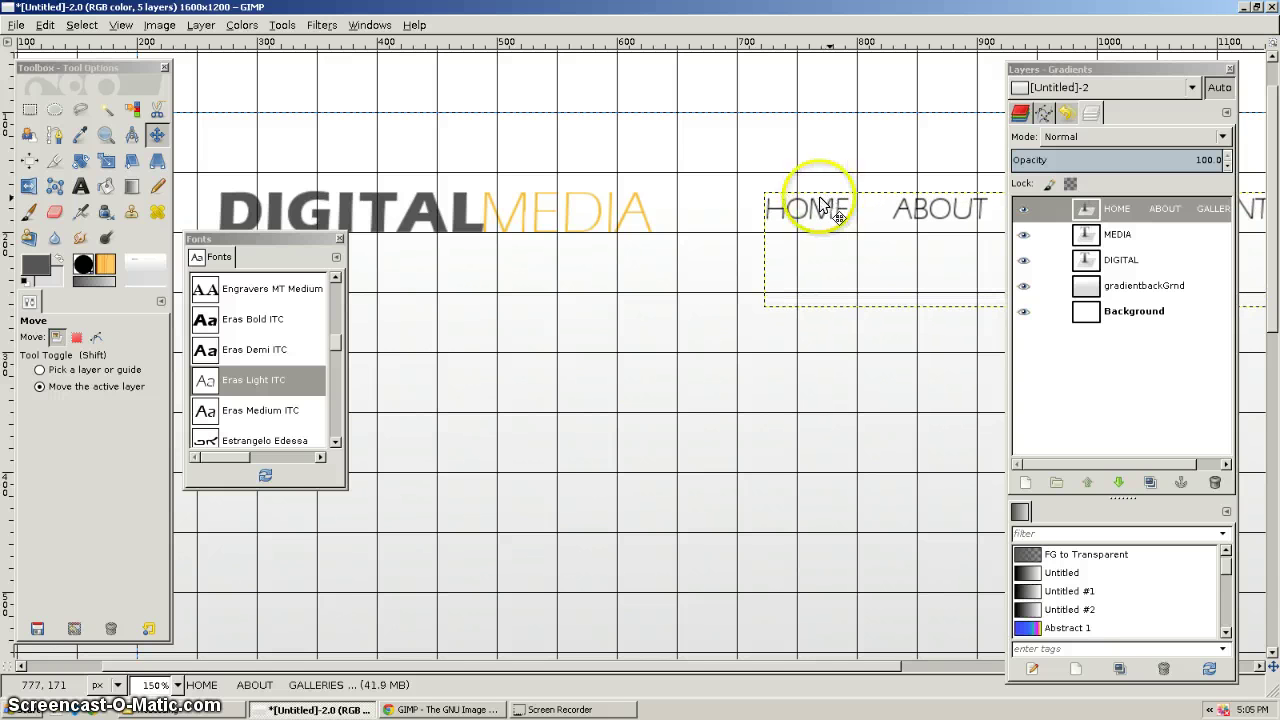
Move the layers window clear of the menu text and set the whole menu text's size to 20 px
left_click(1085, 208)
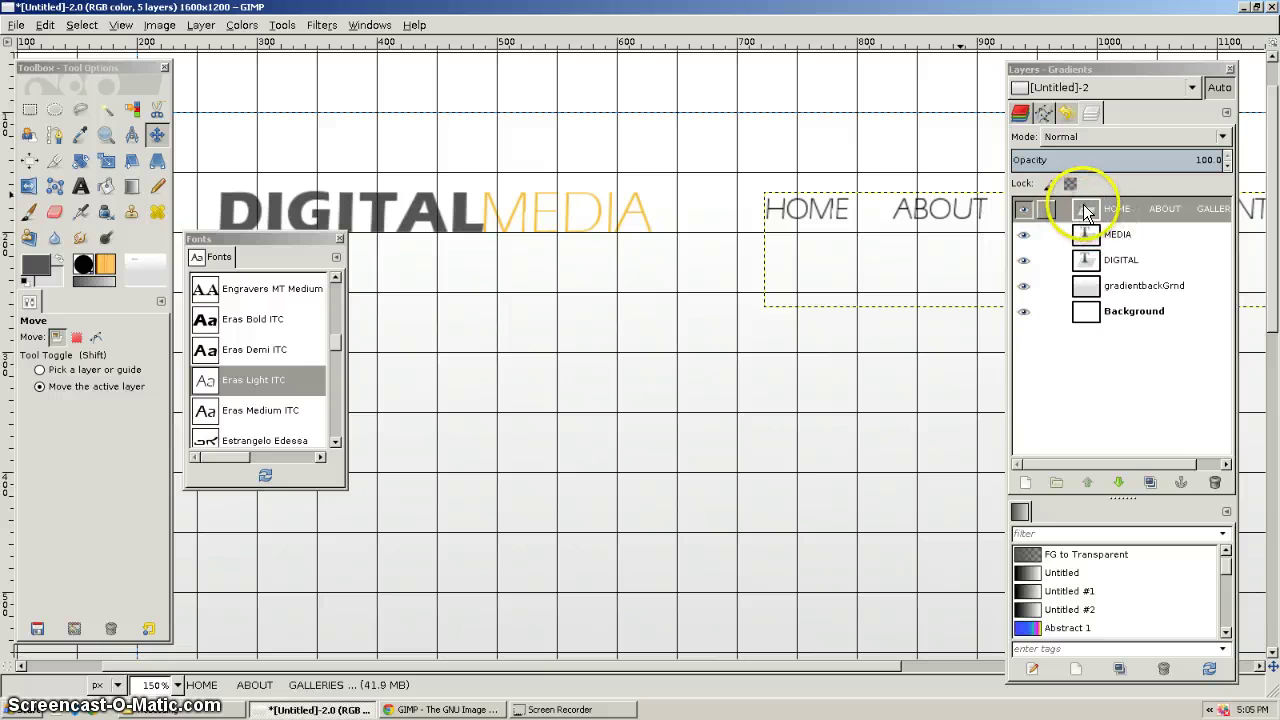
left_click(1084, 205)
left_click(1148, 68)
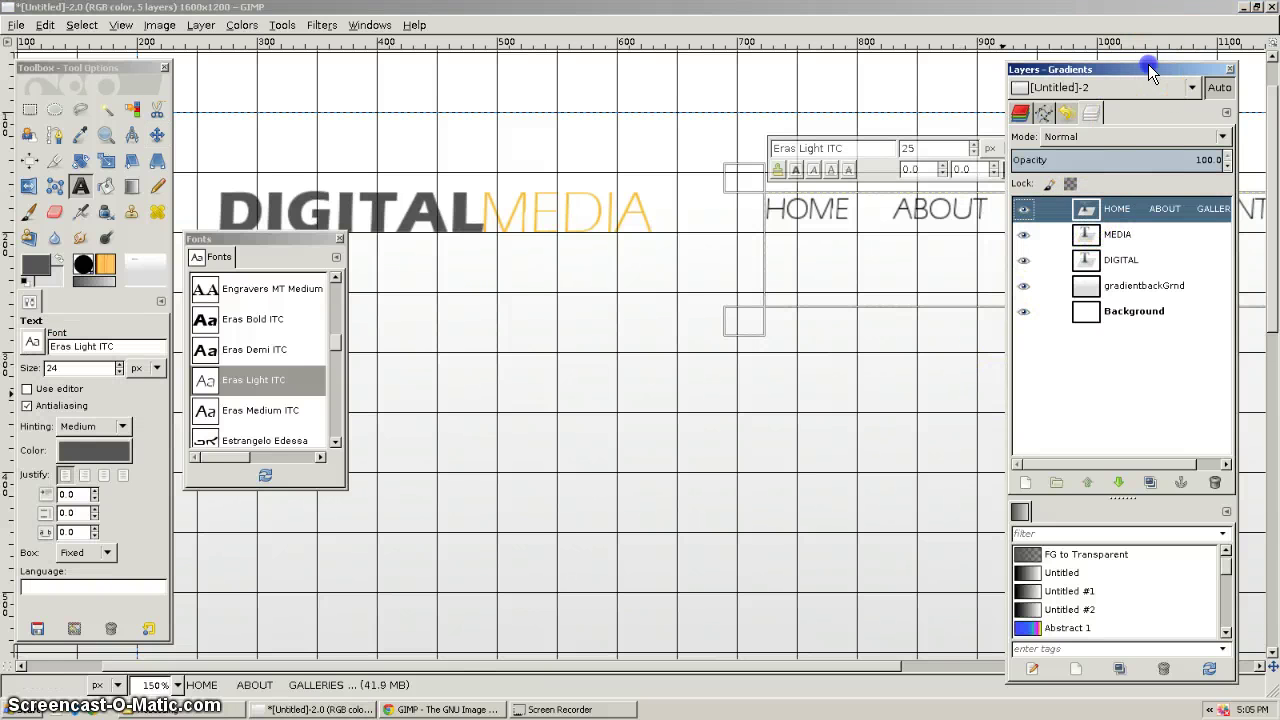
left_click_drag(1148, 64, 948, 374)
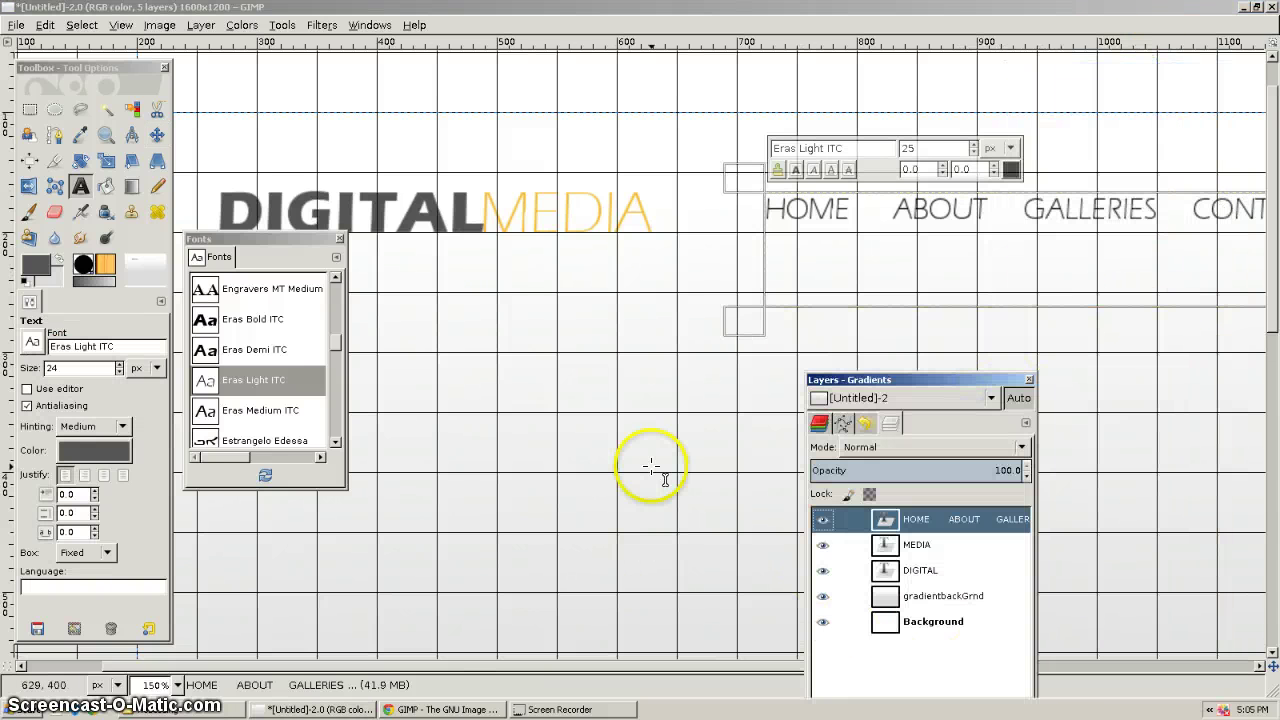
key("1")
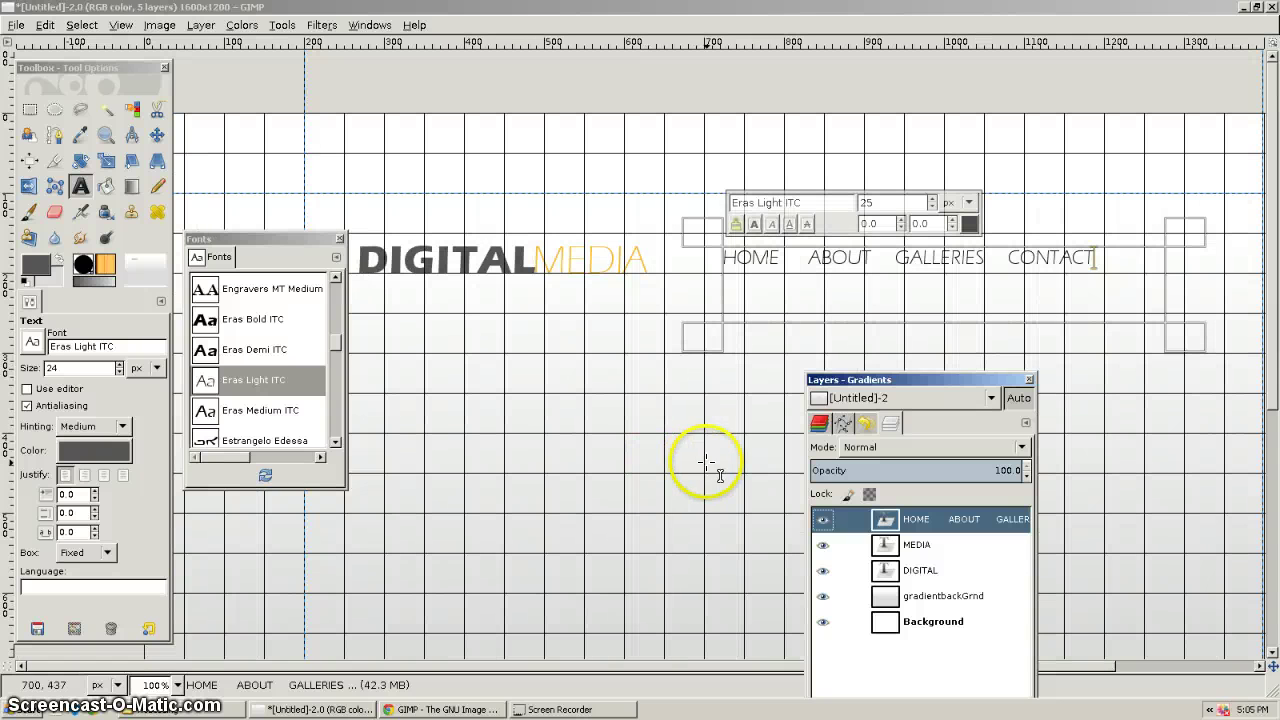
left_click(1097, 257)
left_click_drag(1097, 257, 722, 262)
left_click(932, 206)
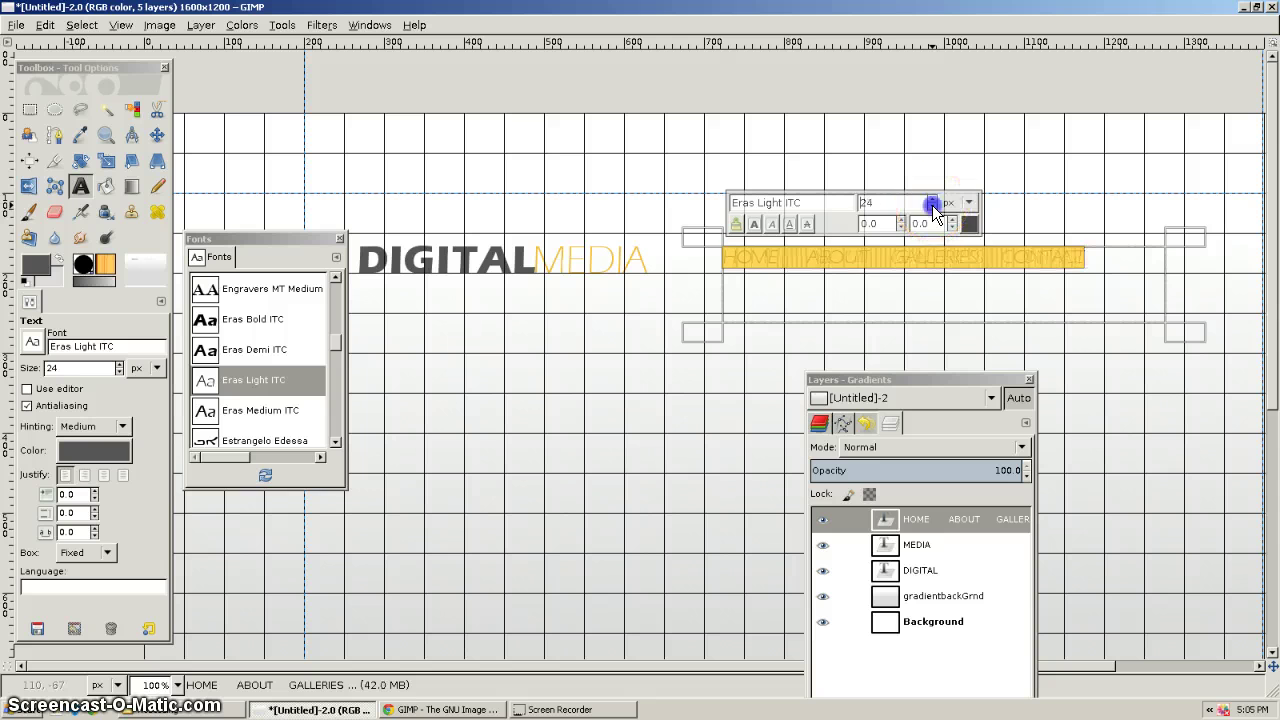
left_click(932, 206)
left_click(932, 206)
left_click(932, 206)
left_click(932, 206)
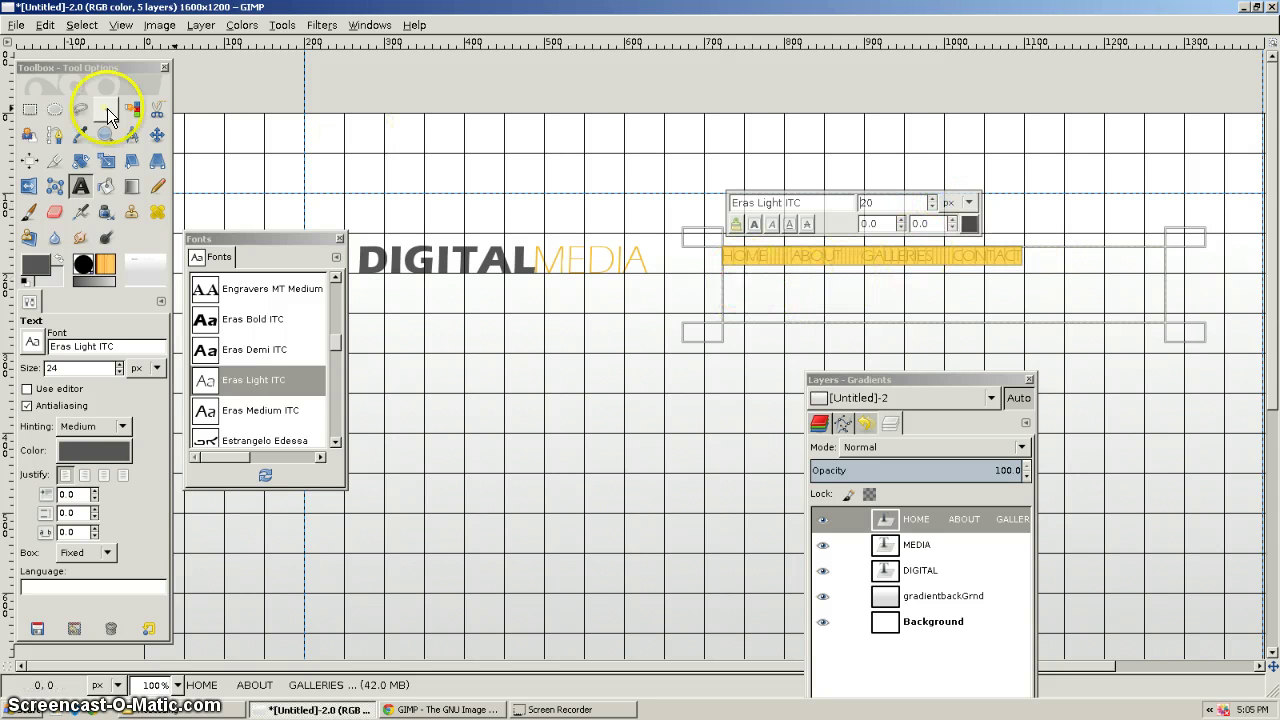
Move the resized menu layer down about 4 pixels to line it up with the DIGITALMEDIA heading
left_click(156, 135)
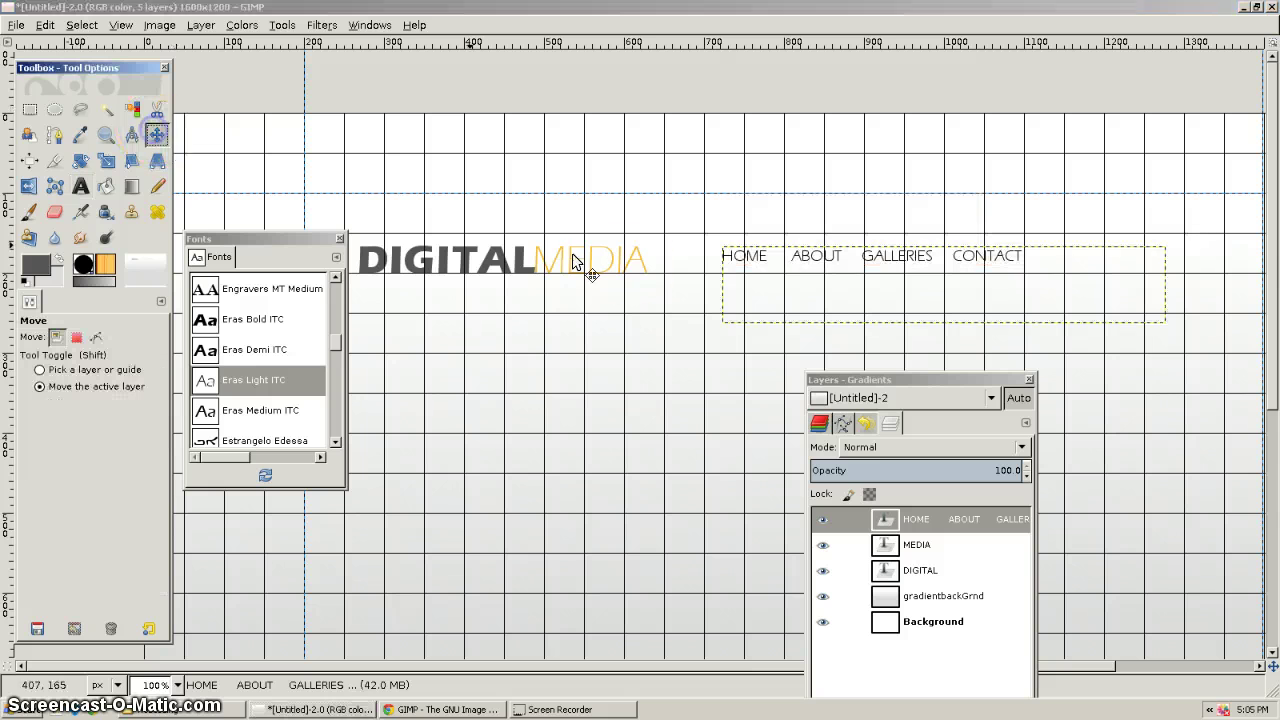
left_click(792, 255)
key("Down")
key("Down")
key("Down")
key("Down")
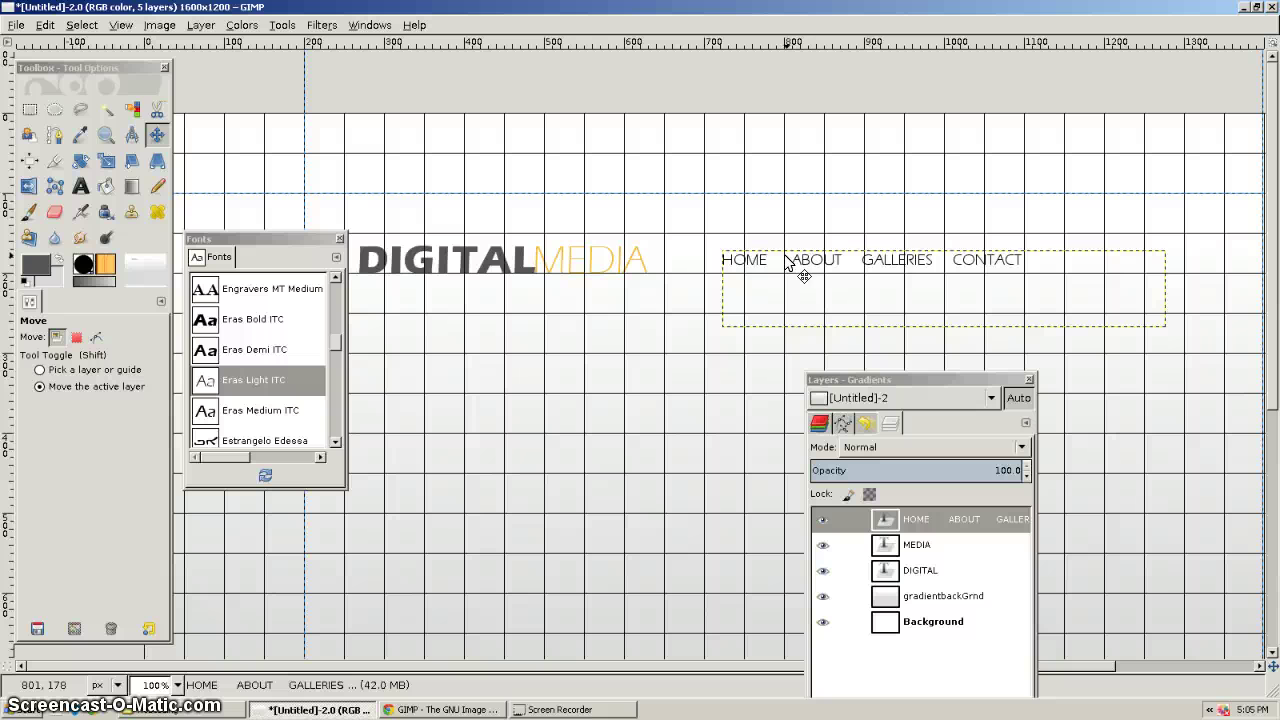
left_click(900, 258)
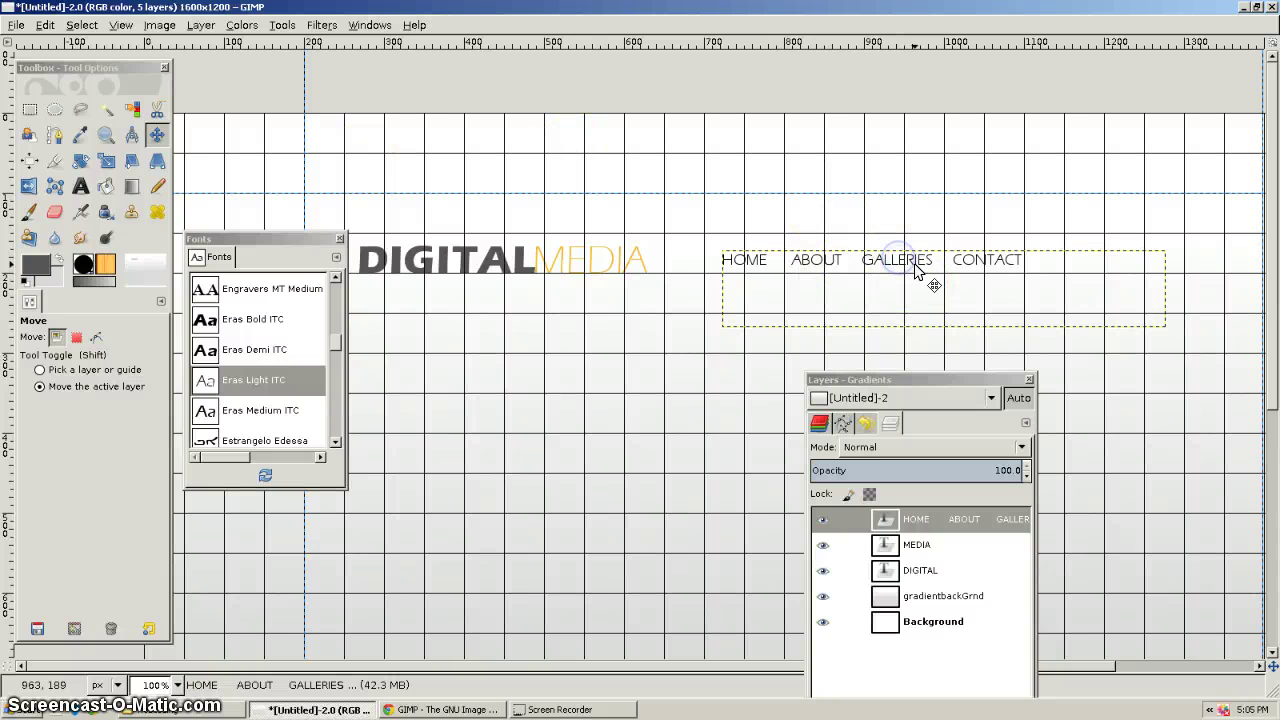
Recolor only the word GALLERIES in the menu text to the blue 1dacd0
left_click(889, 520)
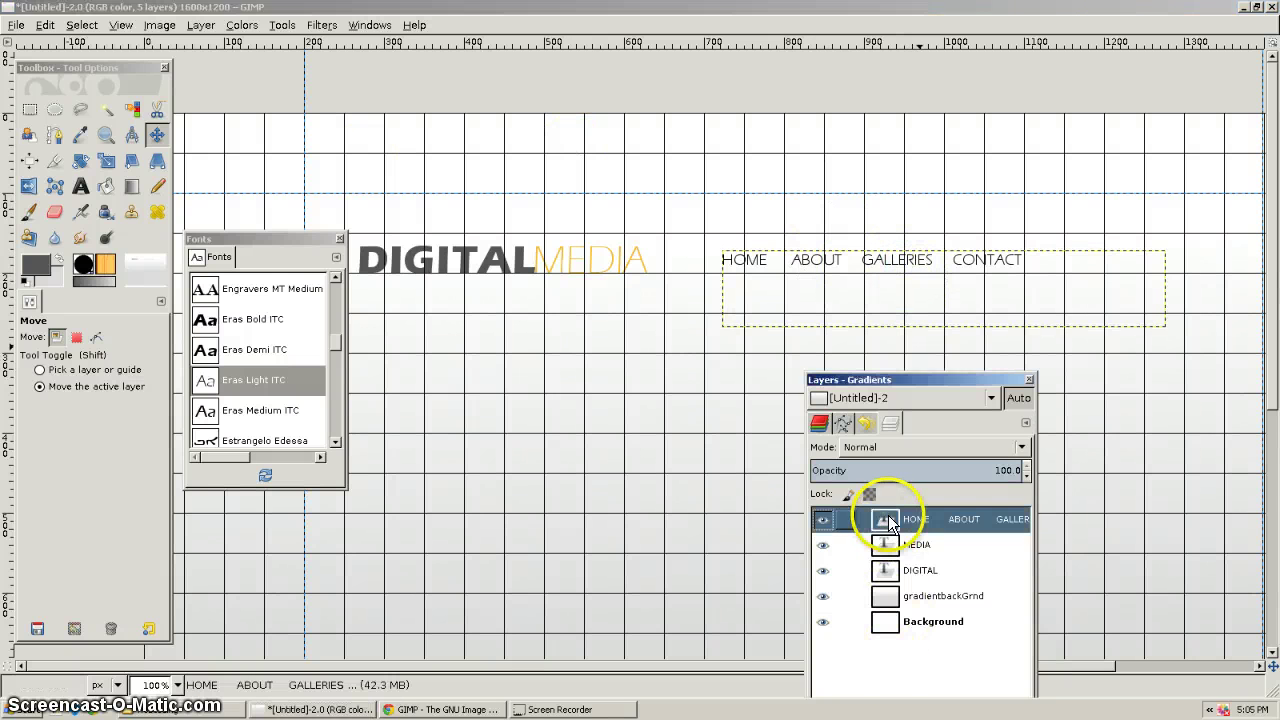
double_click(889, 520)
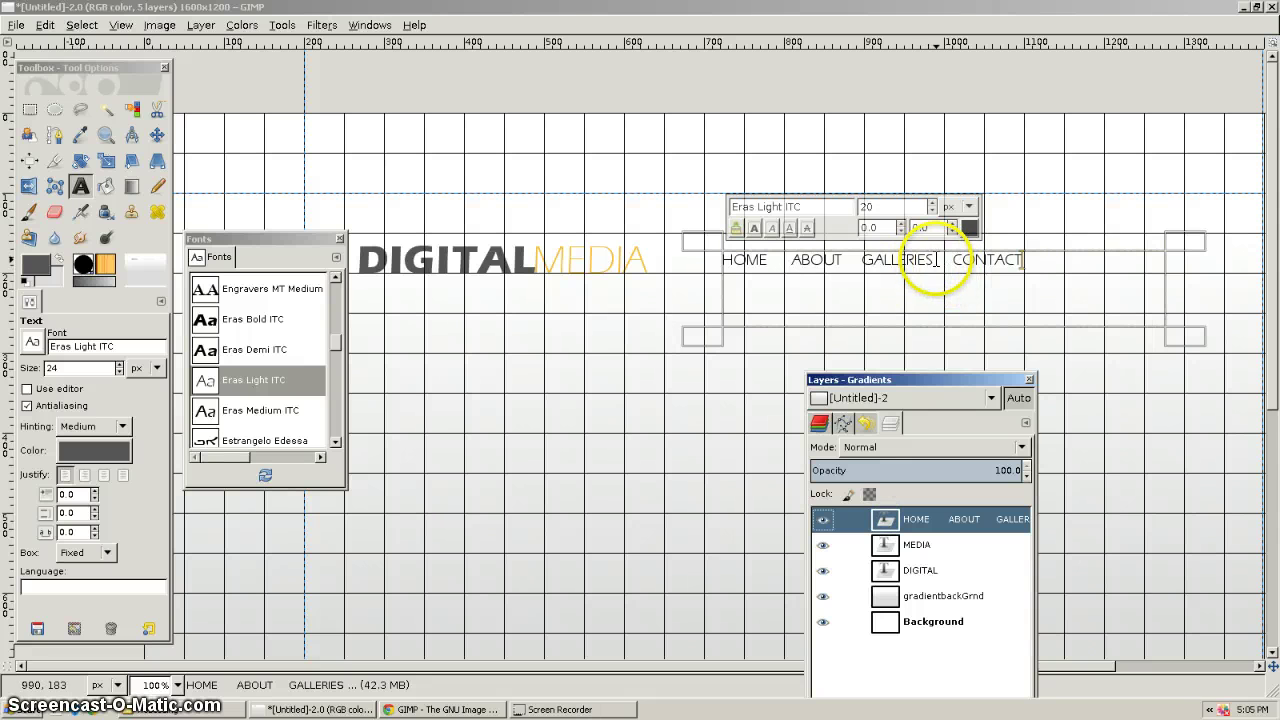
left_click_drag(938, 260, 866, 260)
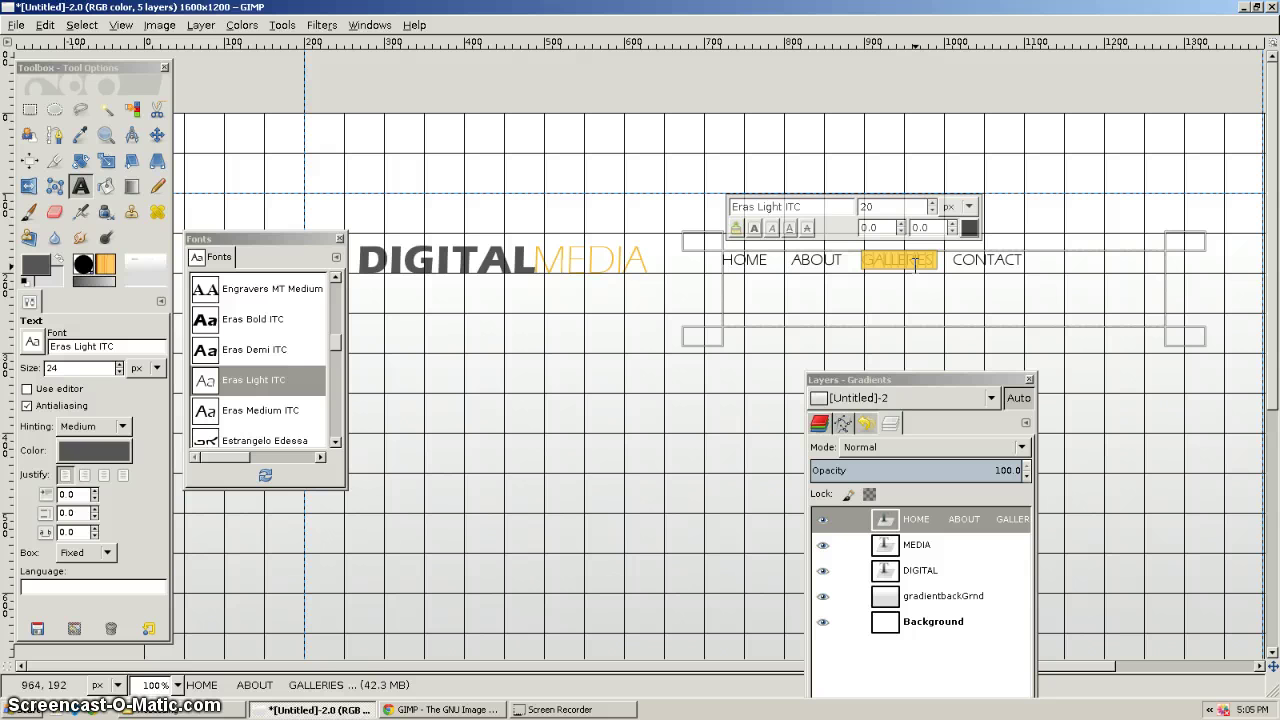
left_click(65, 212)
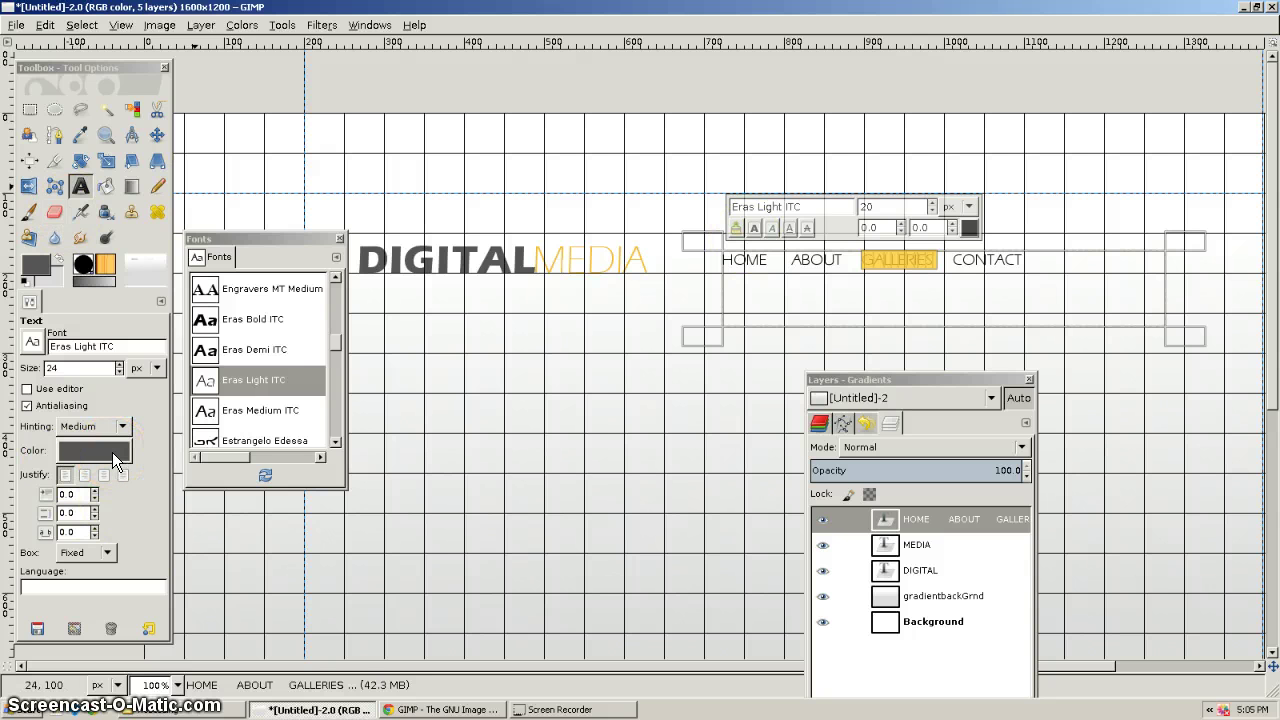
left_click_drag(112, 452, 955, 228)
left_click(967, 230)
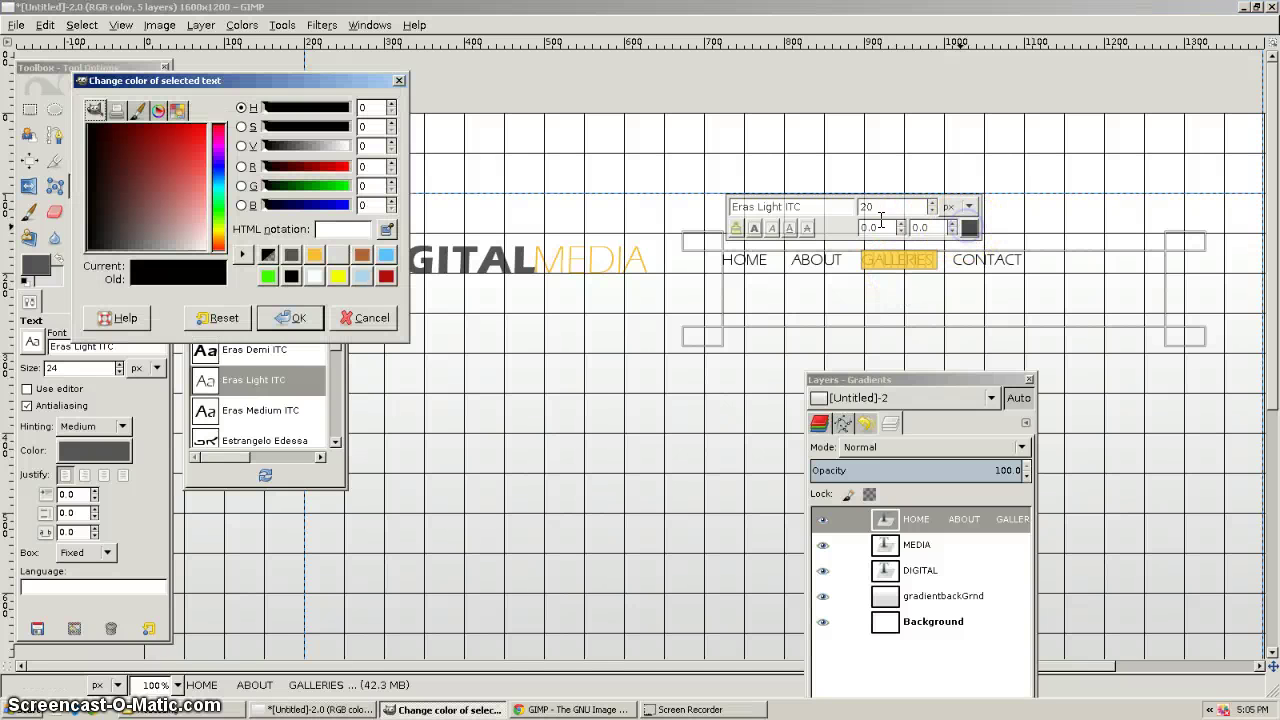
left_click(615, 260)
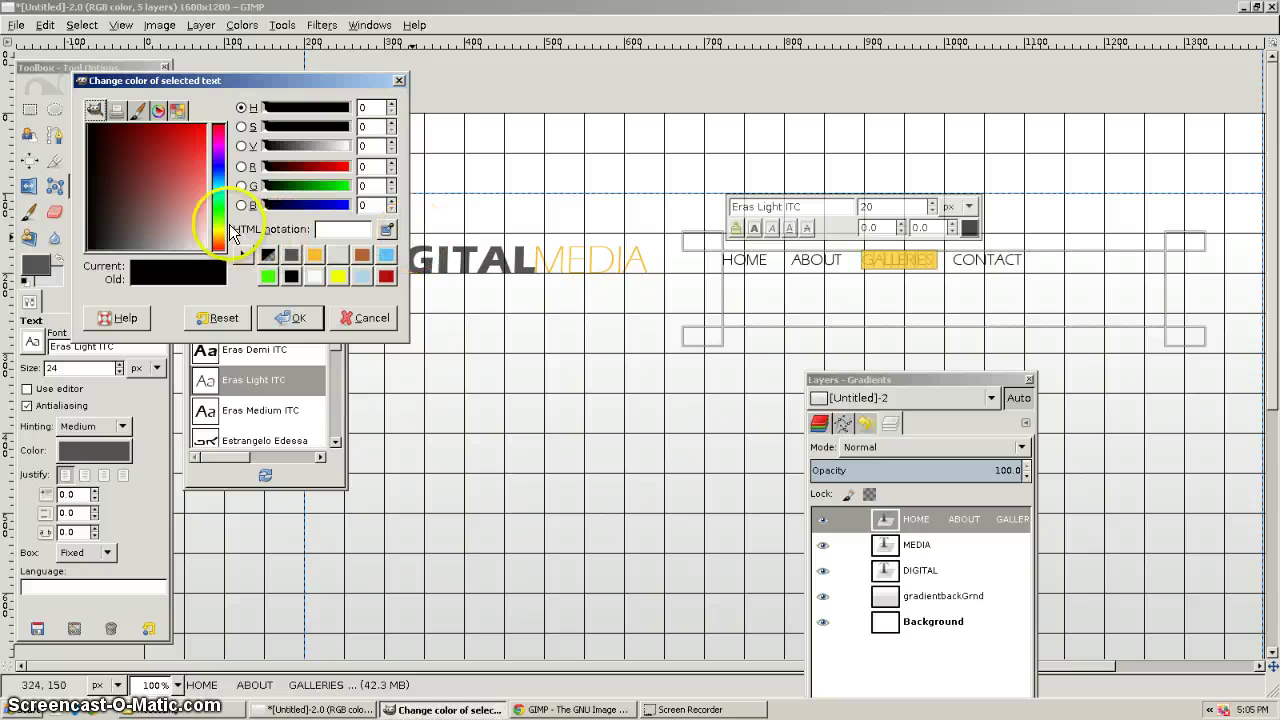
left_click_drag(220, 217, 184, 141)
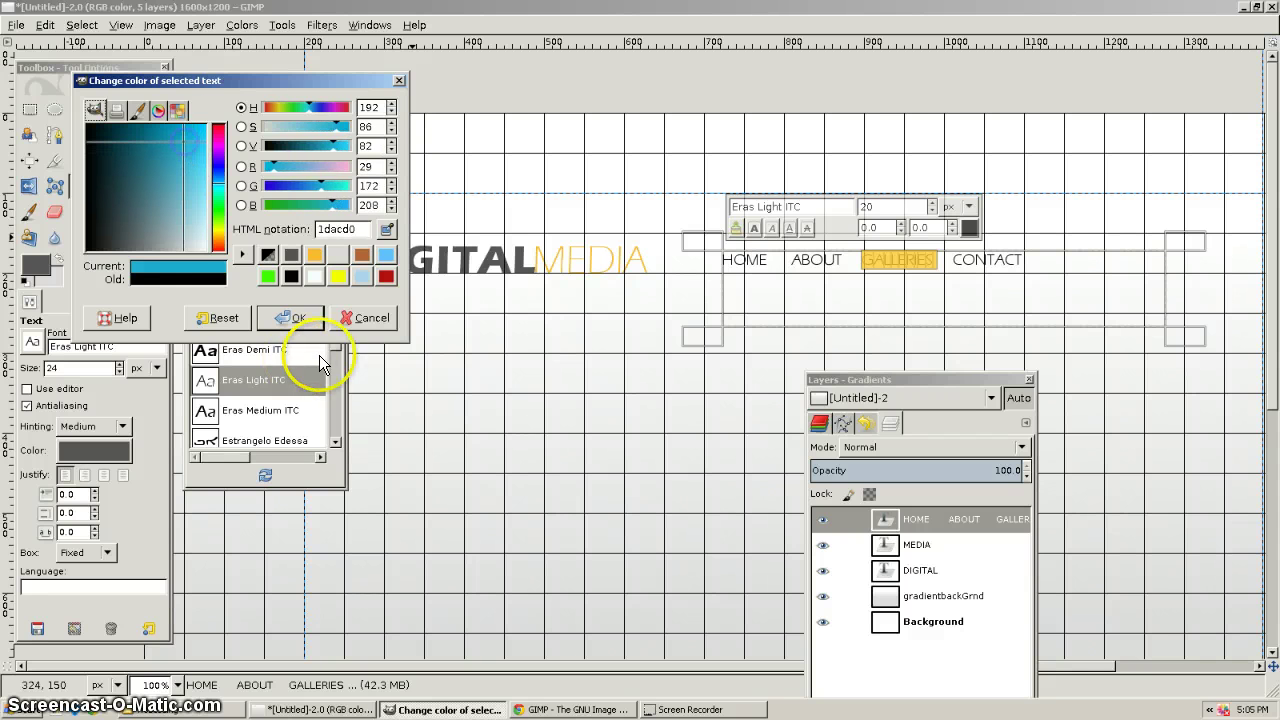
left_click(298, 316)
left_click(1040, 262)
left_click(850, 260)
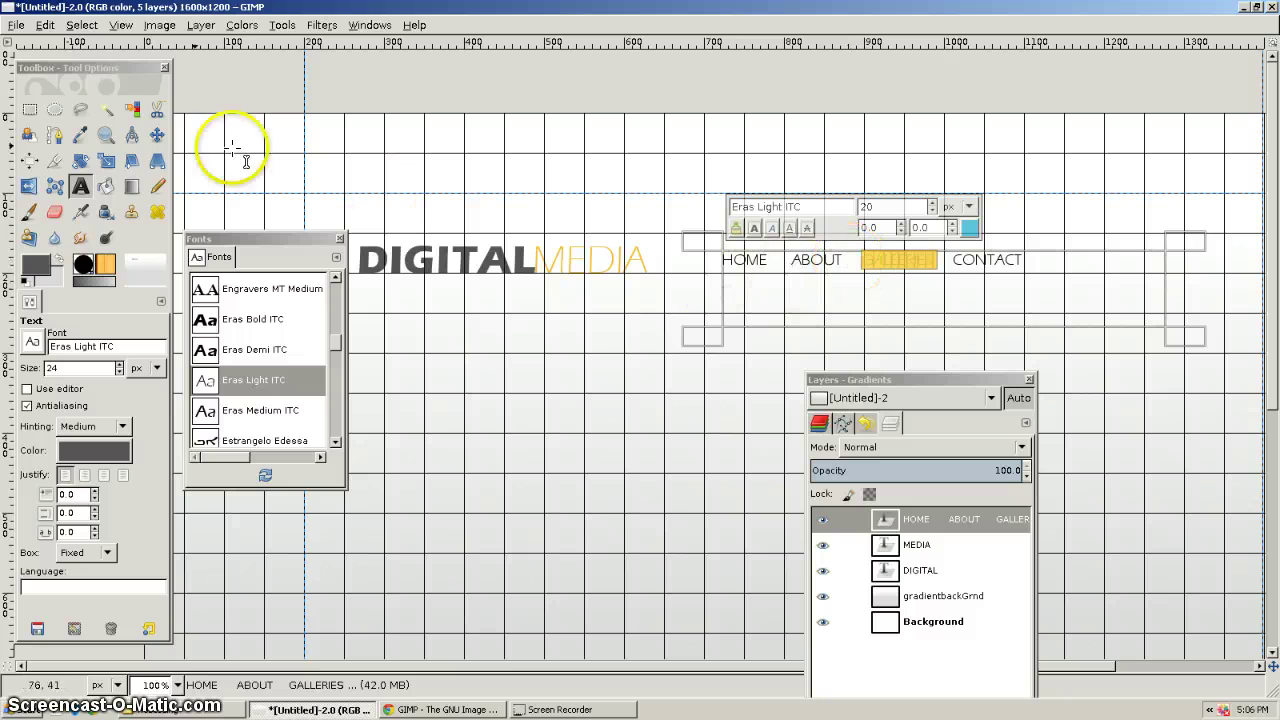
left_click(157, 134)
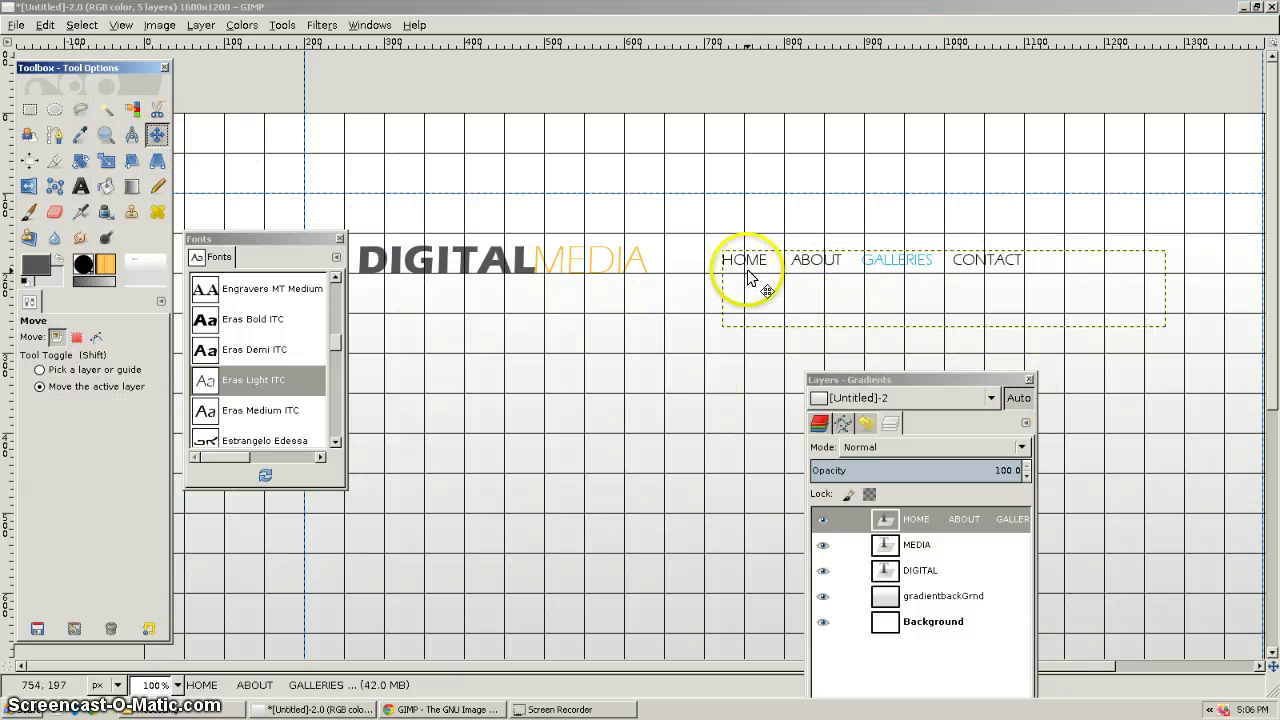
left_click(600, 397)
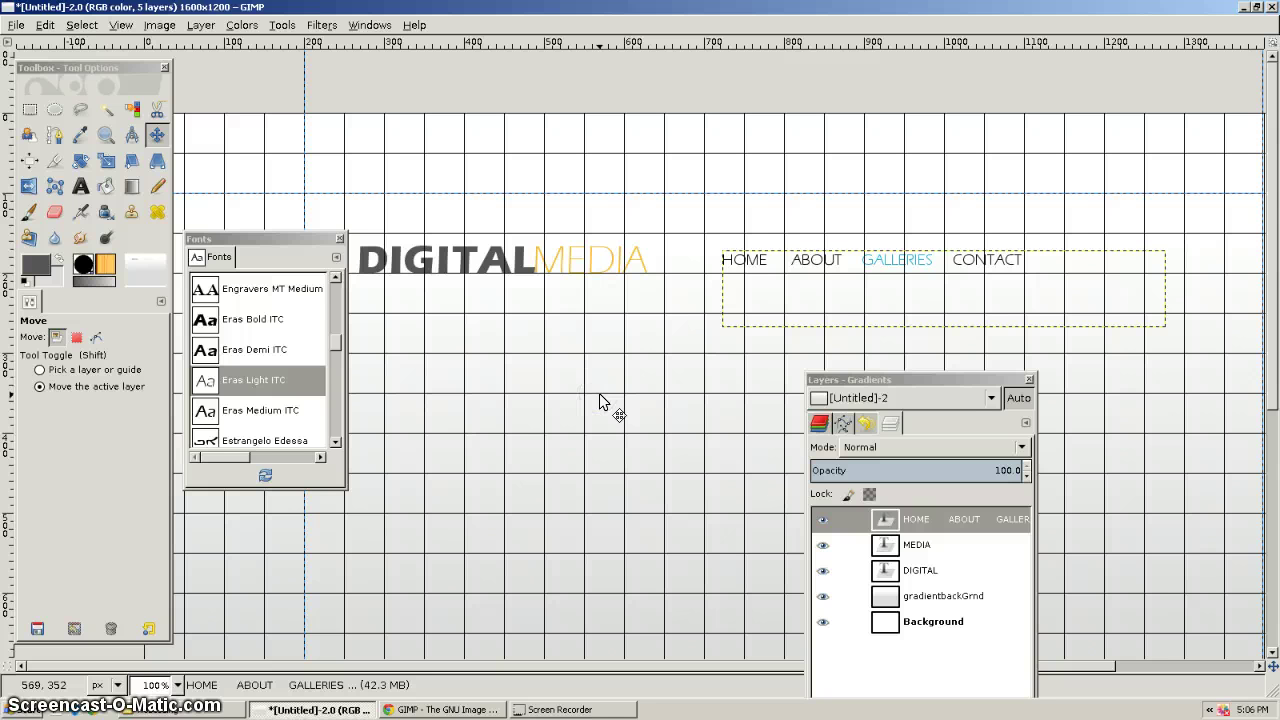
key("minus")
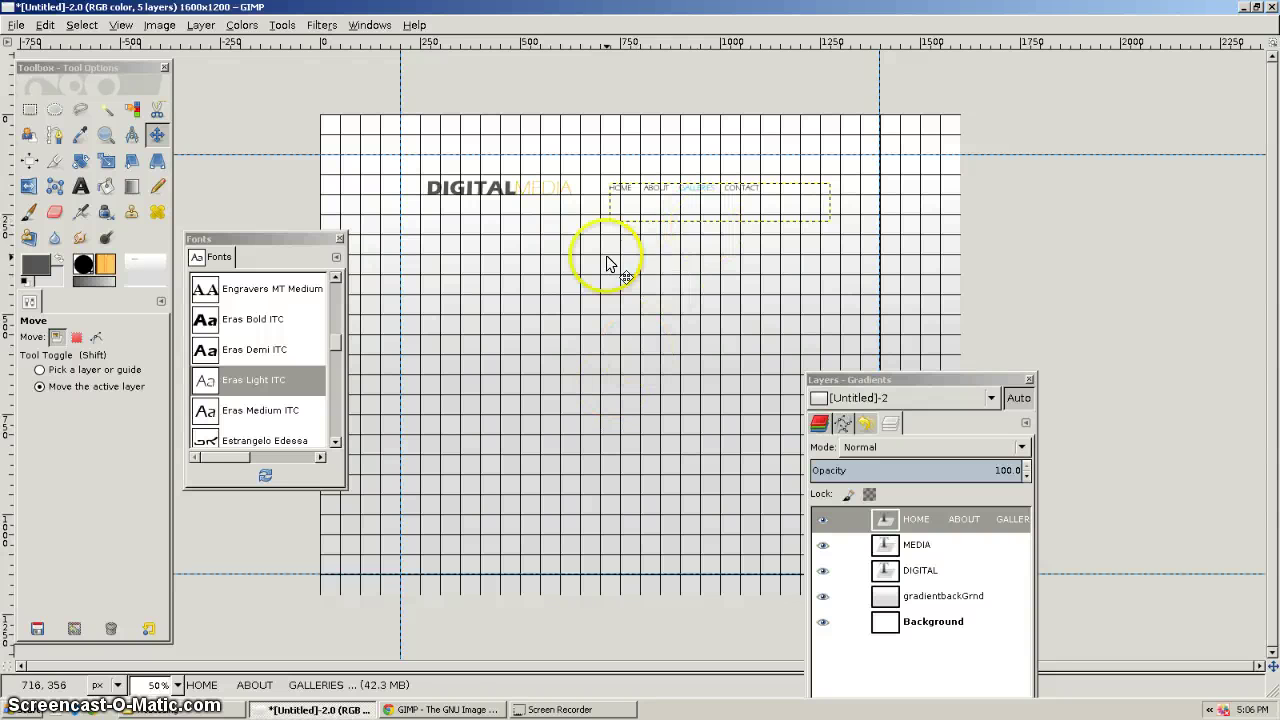
left_click(121, 25)
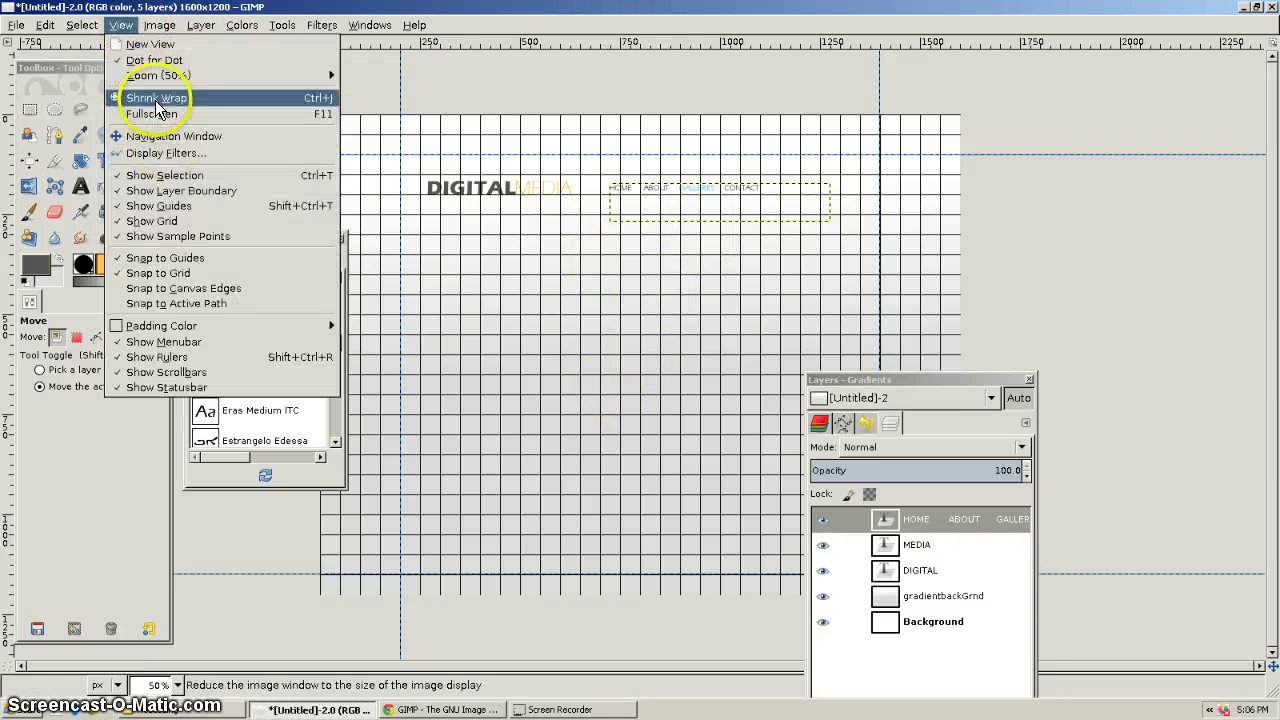
left_click(160, 205)
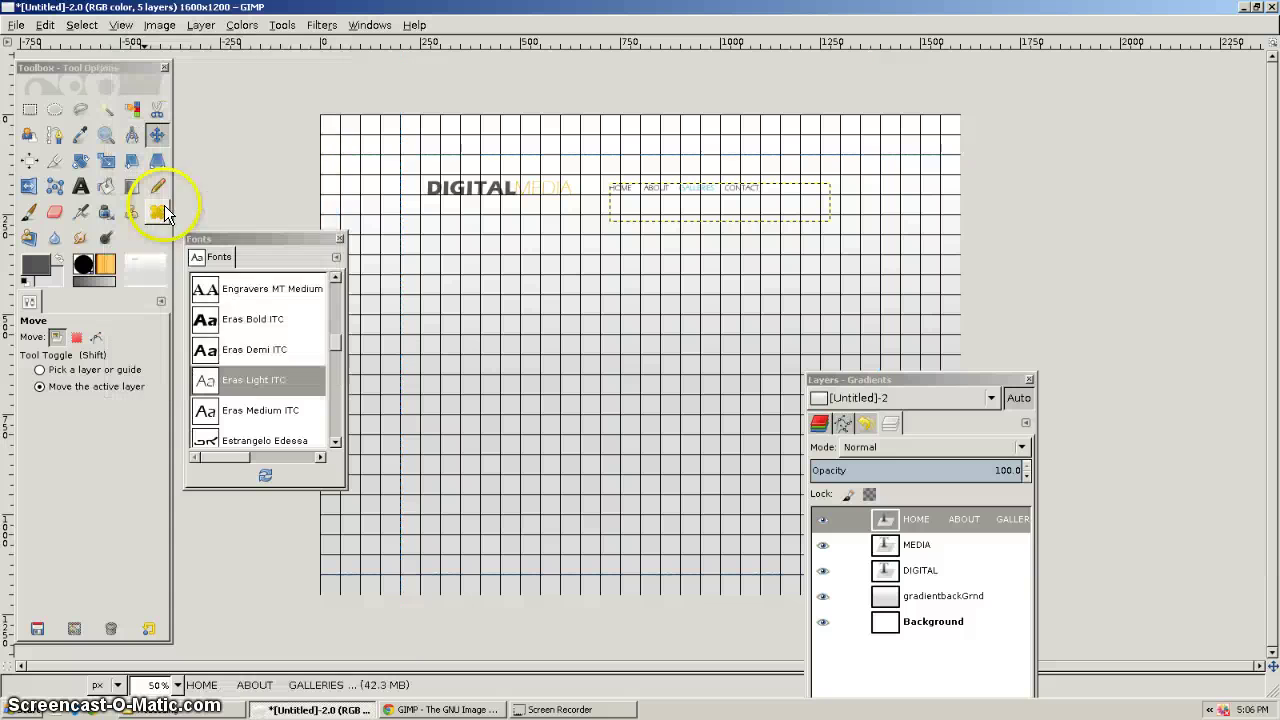
left_click(121, 25)
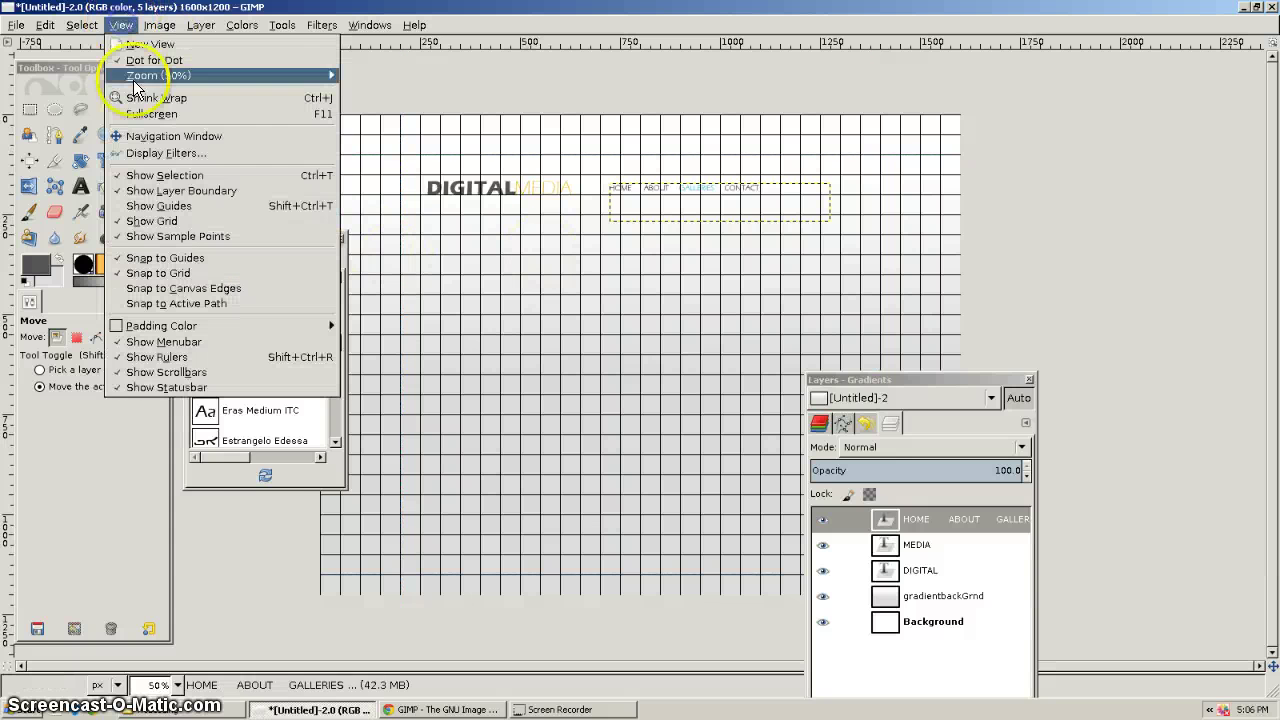
left_click(152, 206)
Hide the grid over the canvas while leaving the guides shown
left_click(121, 25)
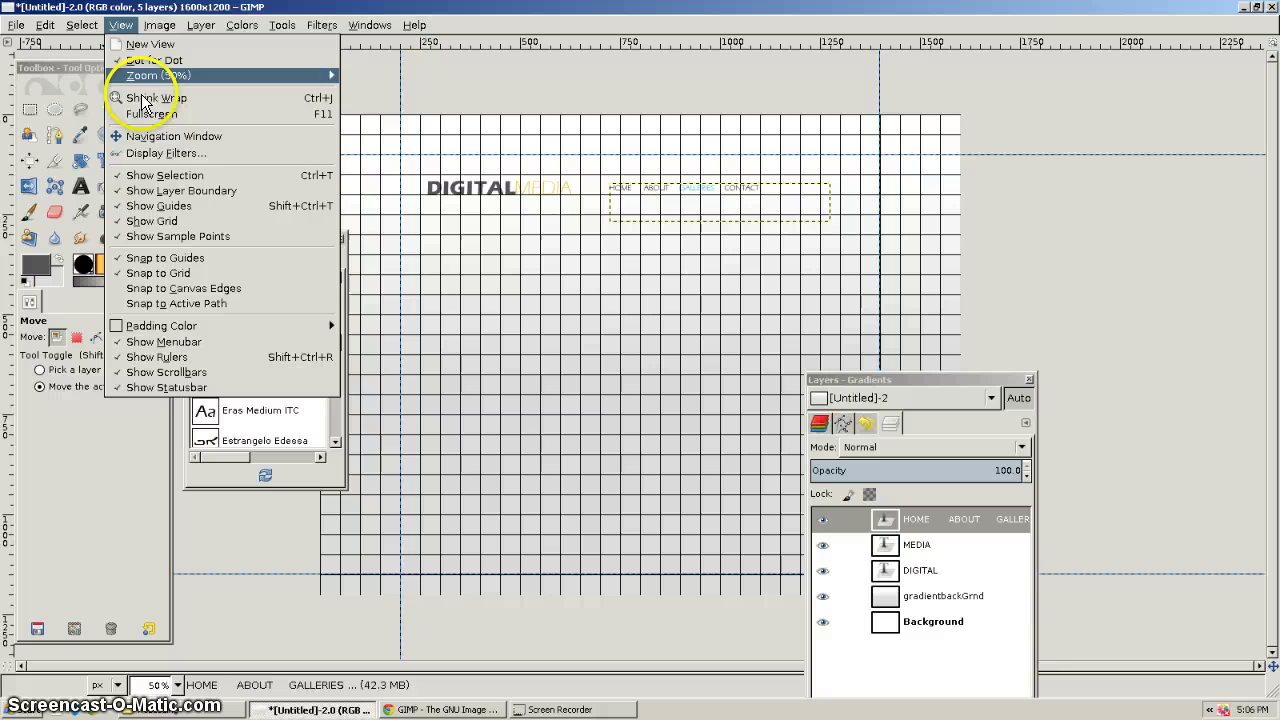
left_click(162, 222)
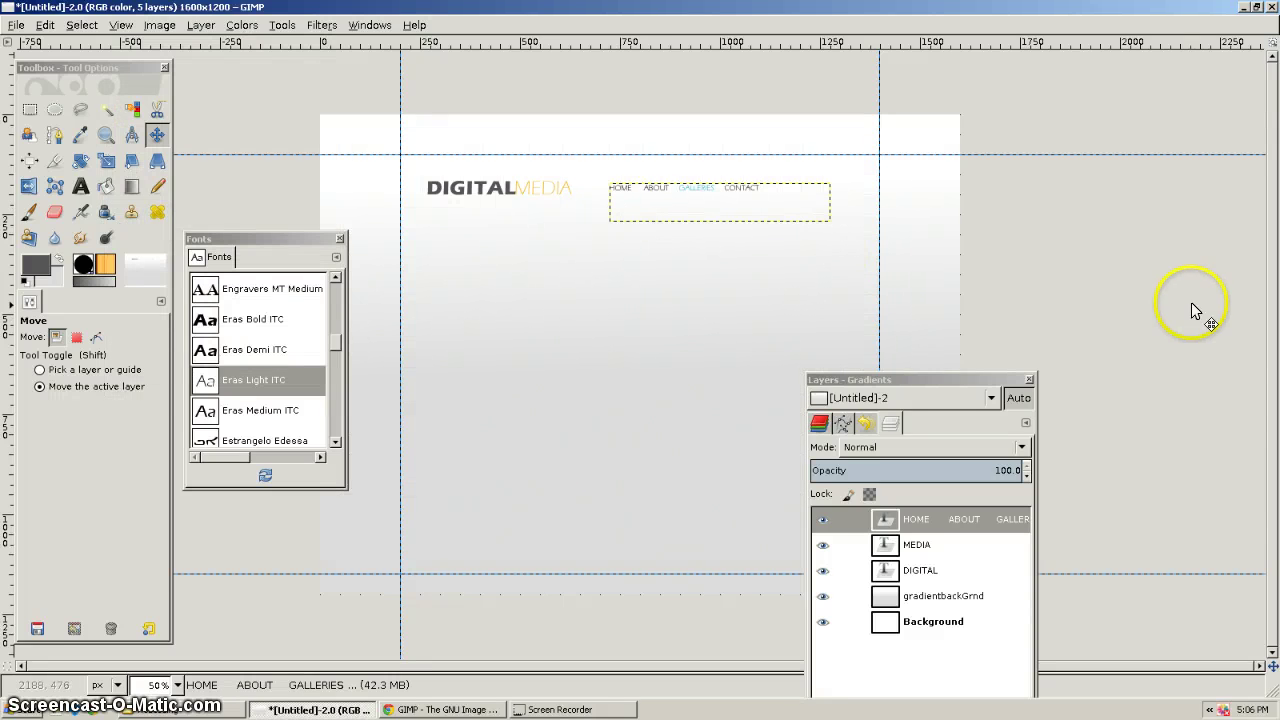
left_click_drag(1189, 305, 1187, 300)
key("ctrl+z")
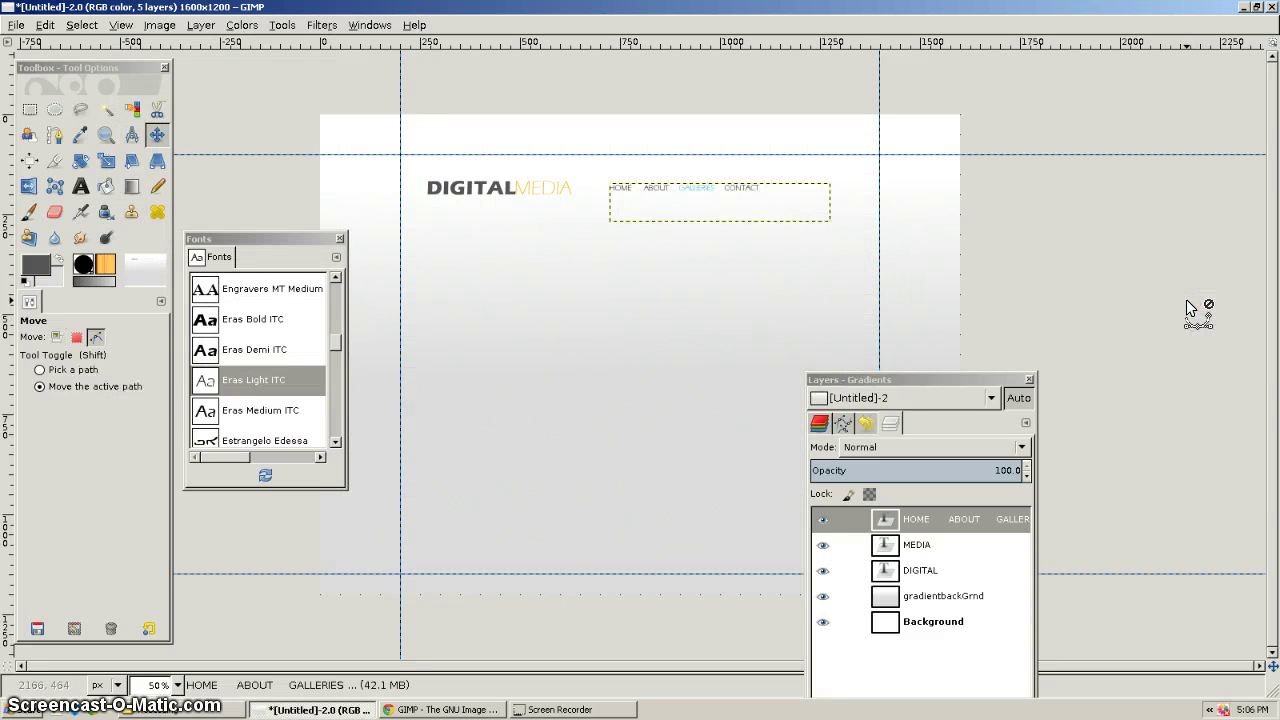
Move the layers window clear of the canvas and create a transparent 1600 x 1200 px layer named horzLine1 above Background
left_click(928, 620)
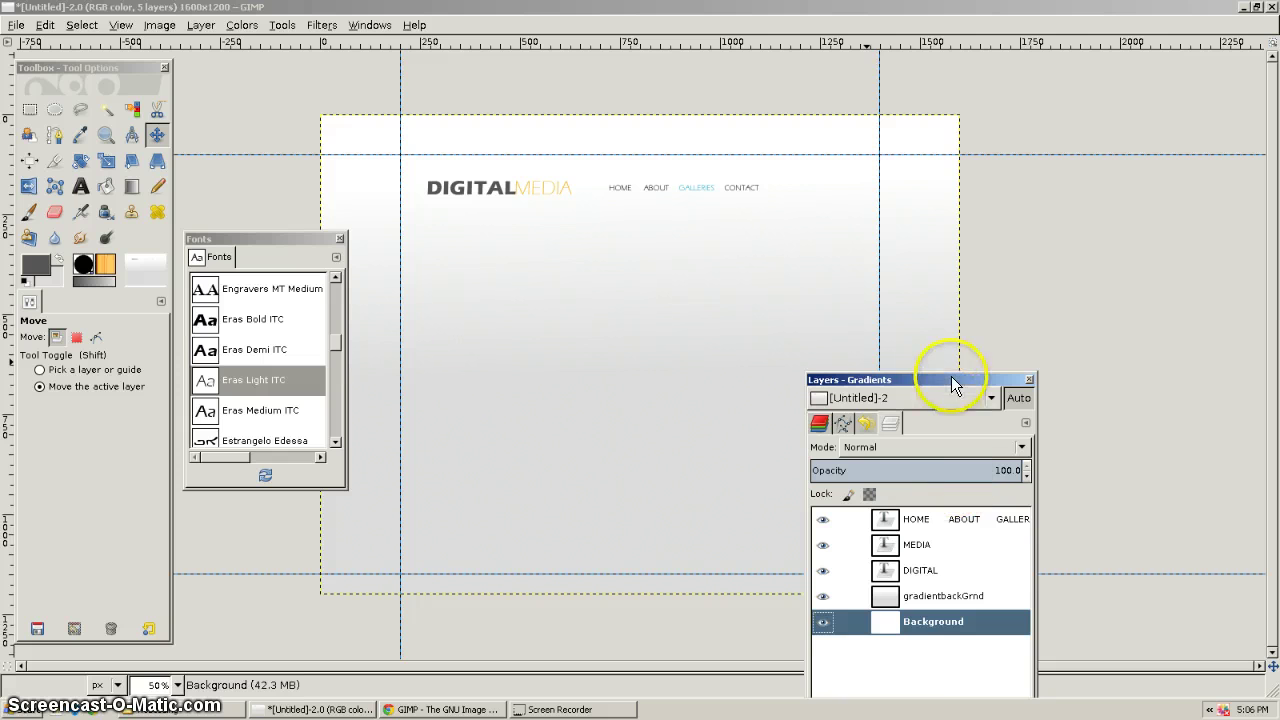
left_click_drag(952, 384, 1119, 132)
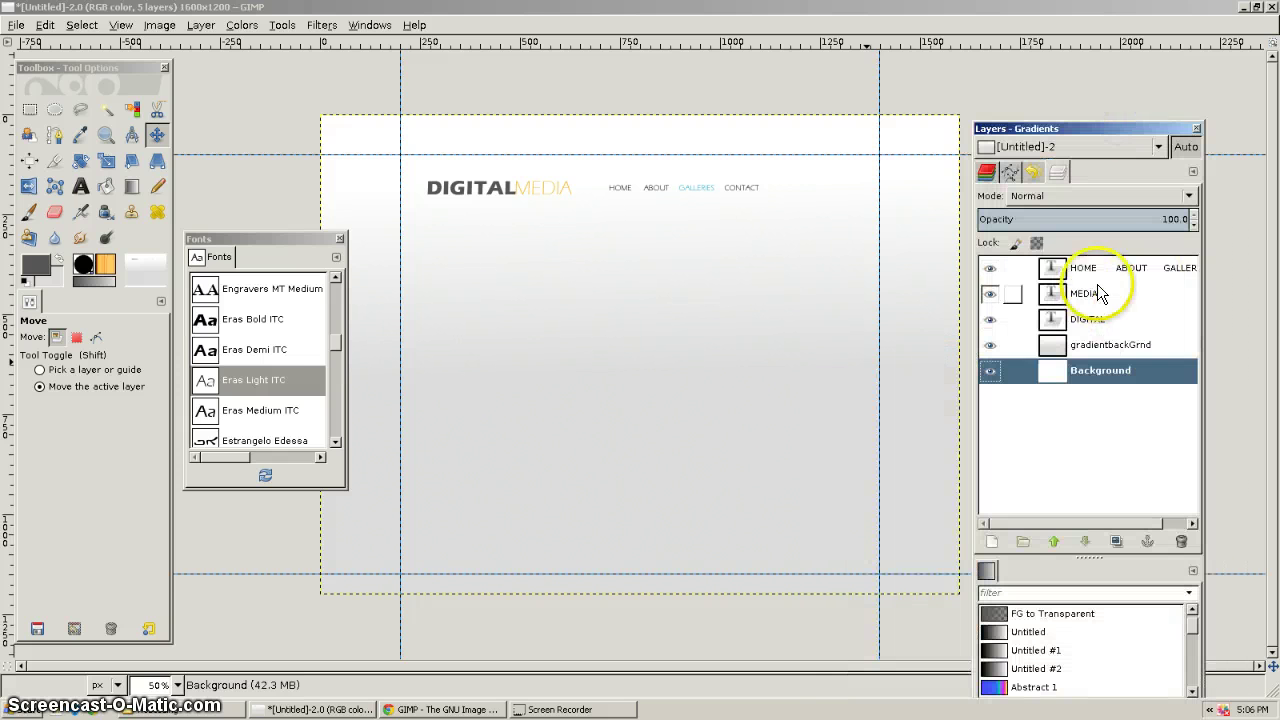
left_click(993, 541)
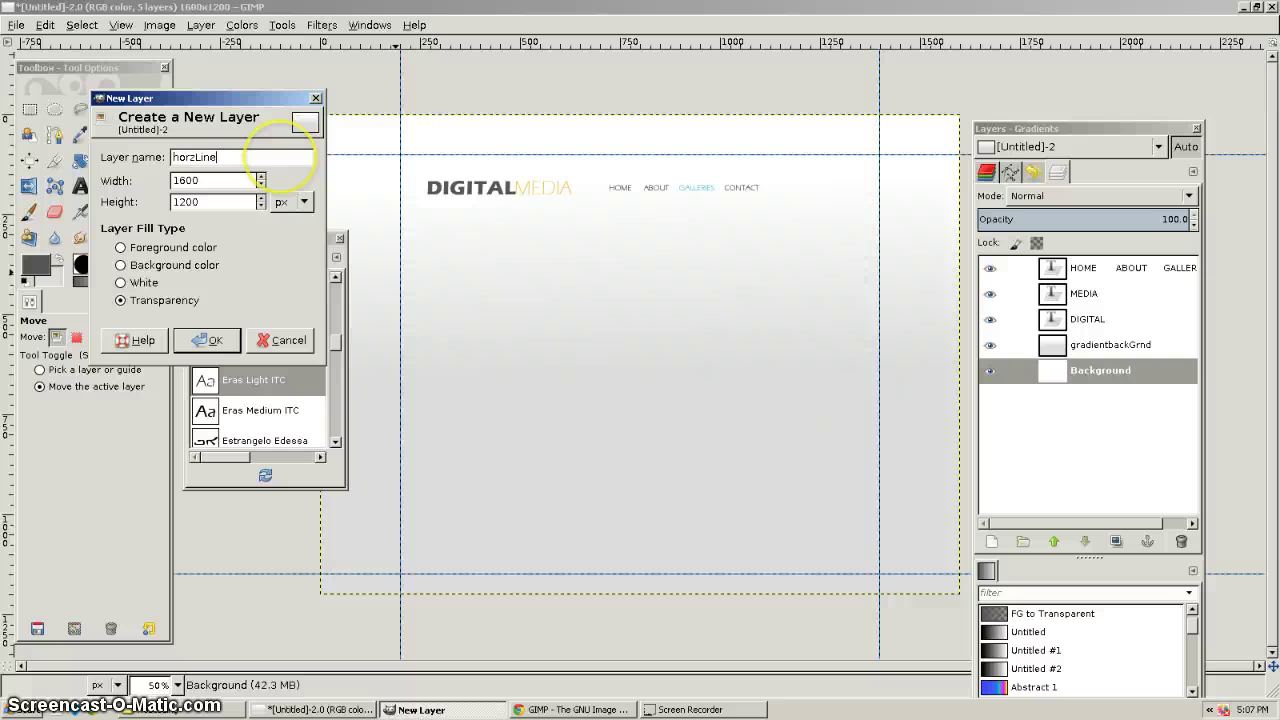
left_click(212, 340)
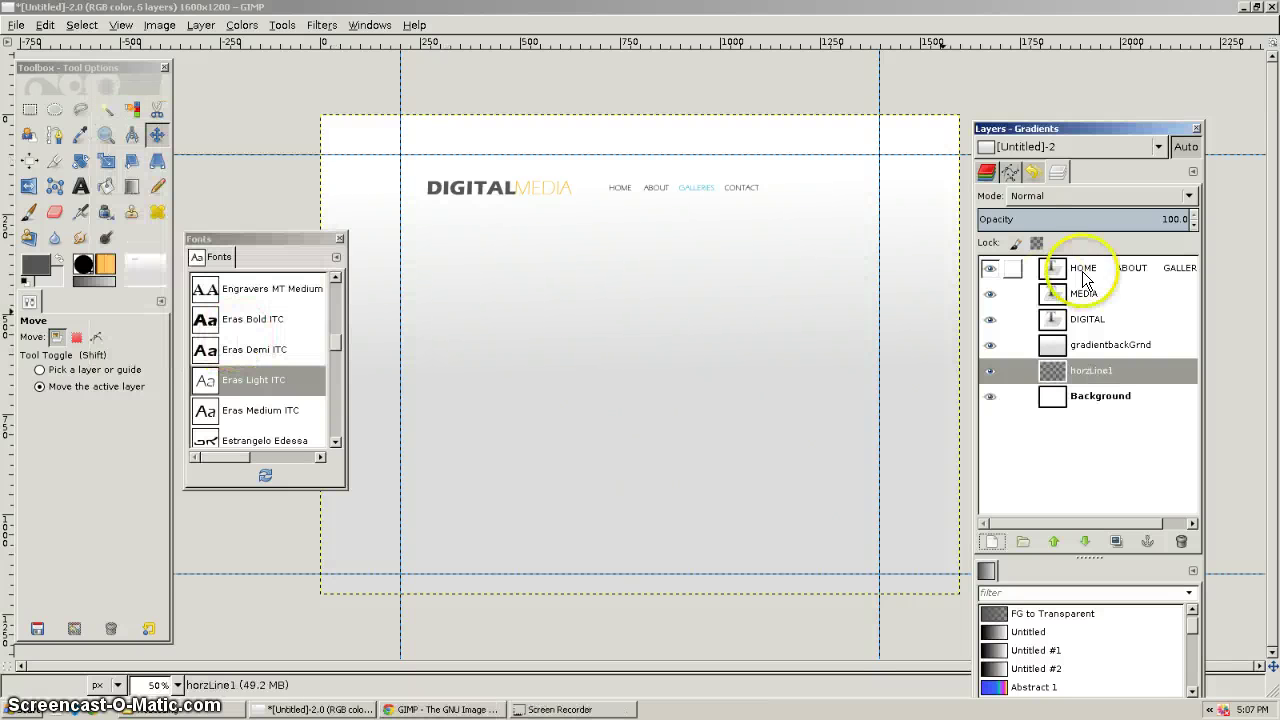
Raise the horzLine1 layer to the top of the layer stack
left_click(1090, 372)
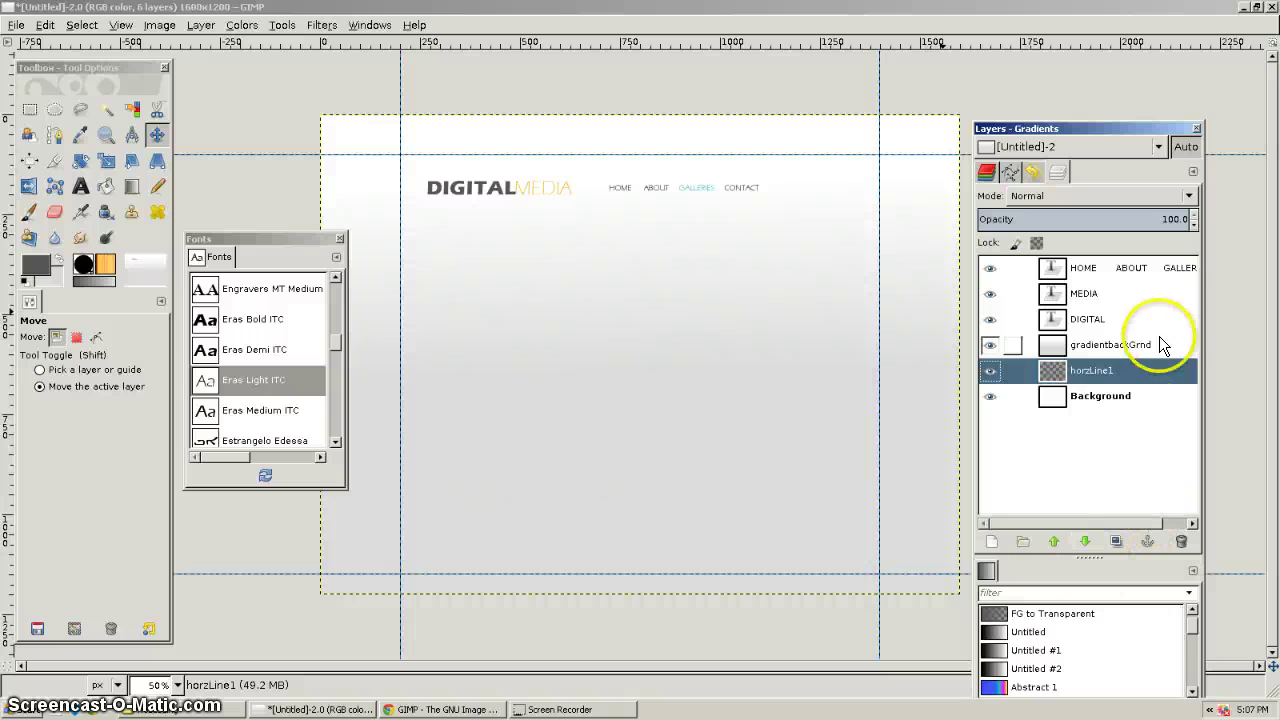
left_click(1054, 541)
left_click(1054, 541)
left_click(1054, 541)
left_click(1054, 541)
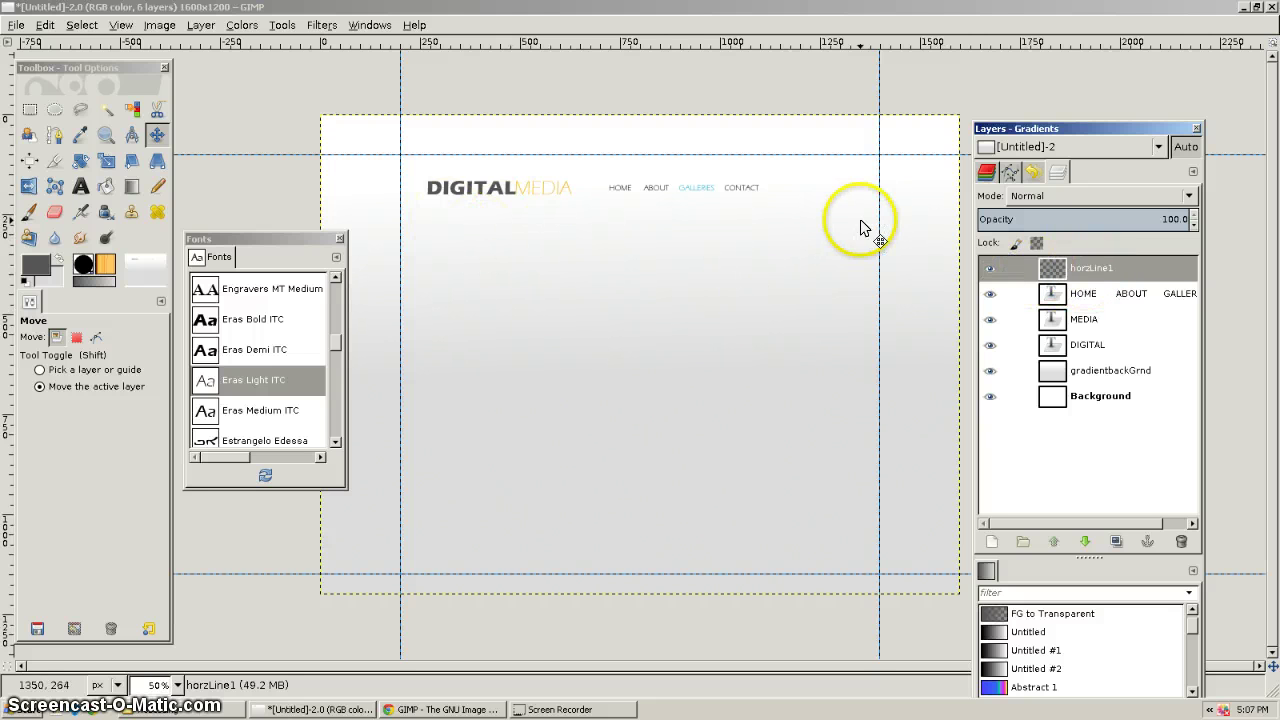
Make an unfeathered rectangle selection of about 1198 x 16 px under the heading and menu, starting at 200, 200
left_click(29, 110)
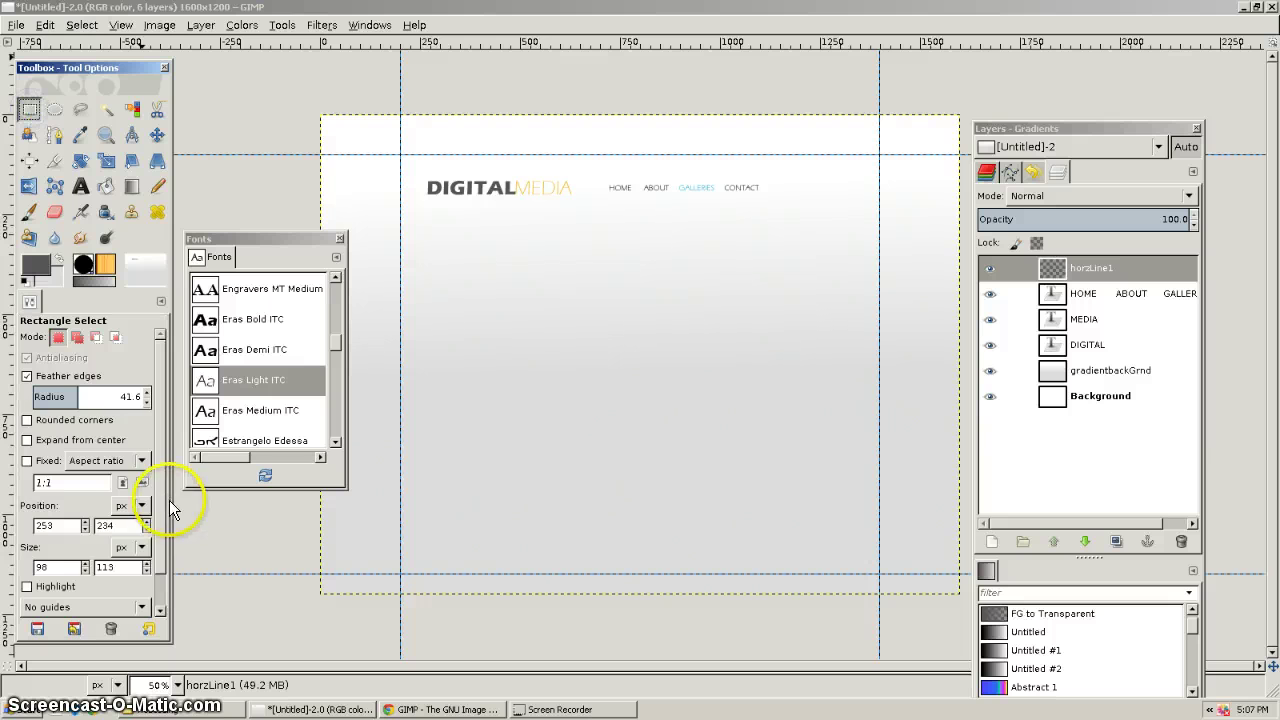
left_click(27, 377)
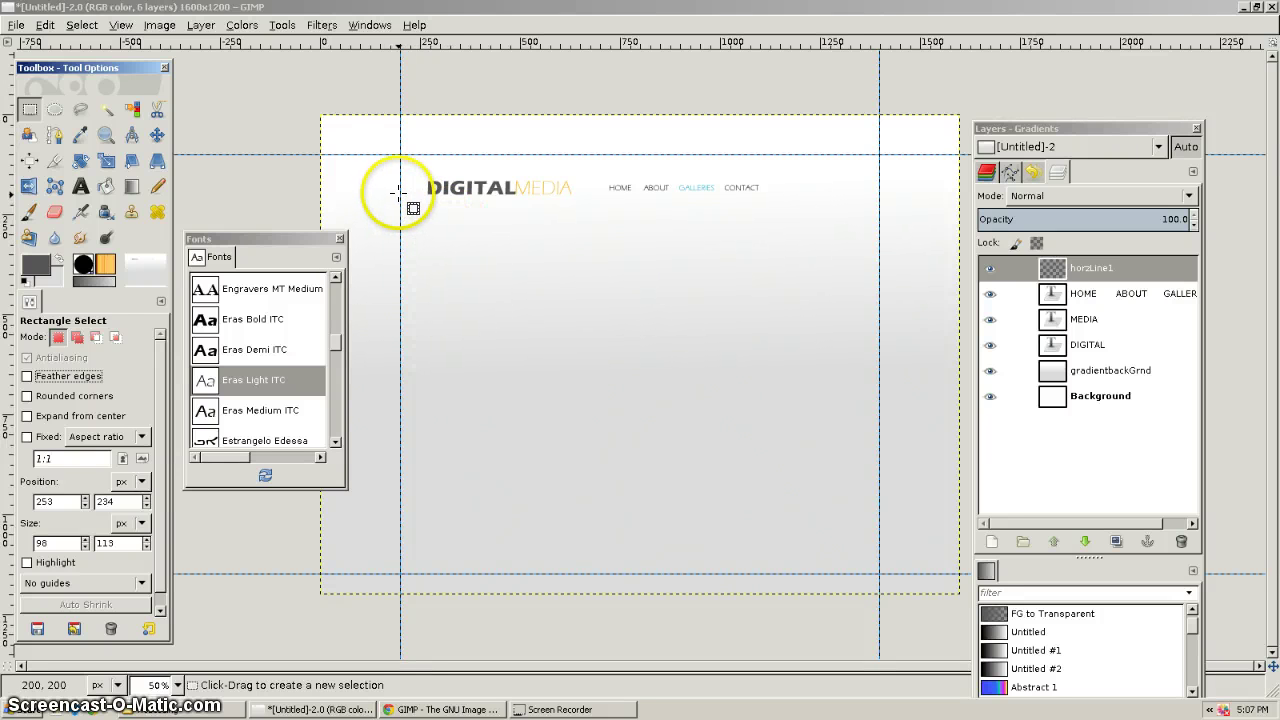
left_click_drag(400, 193, 876, 200)
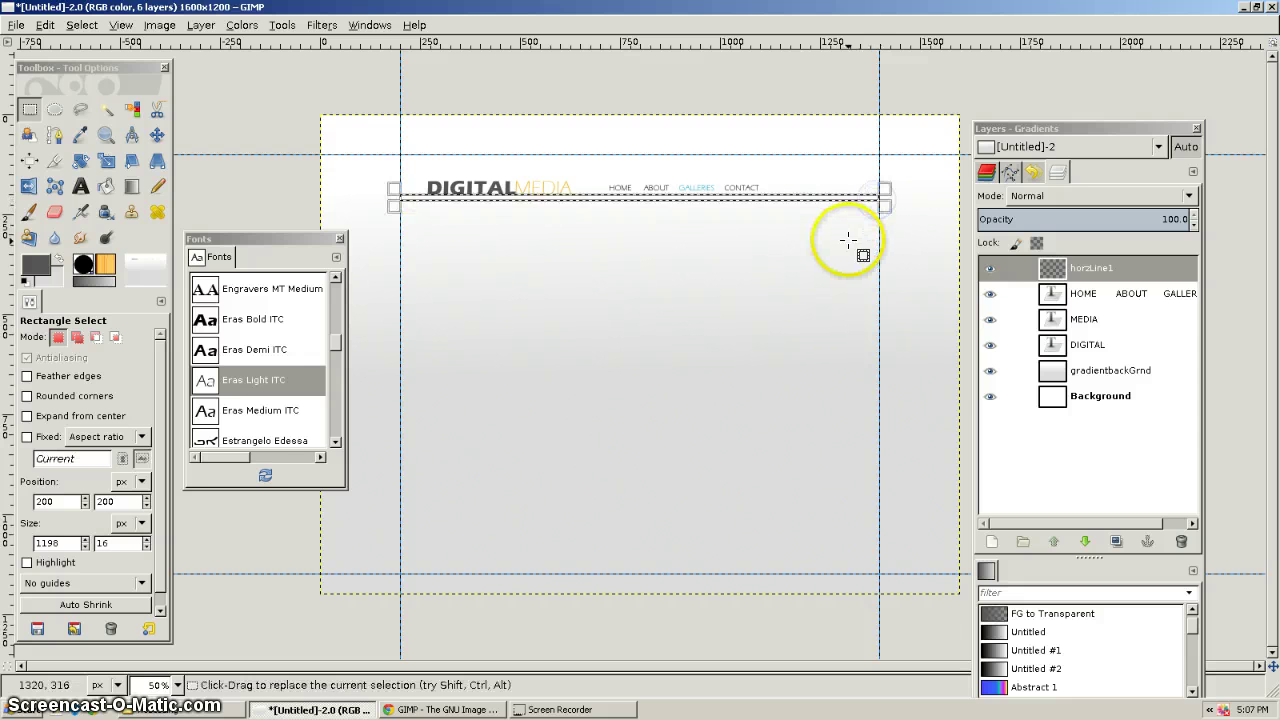
Resize the selection under the menu to 1200 x 5 px so that it reaches the right vertical guide
key("1")
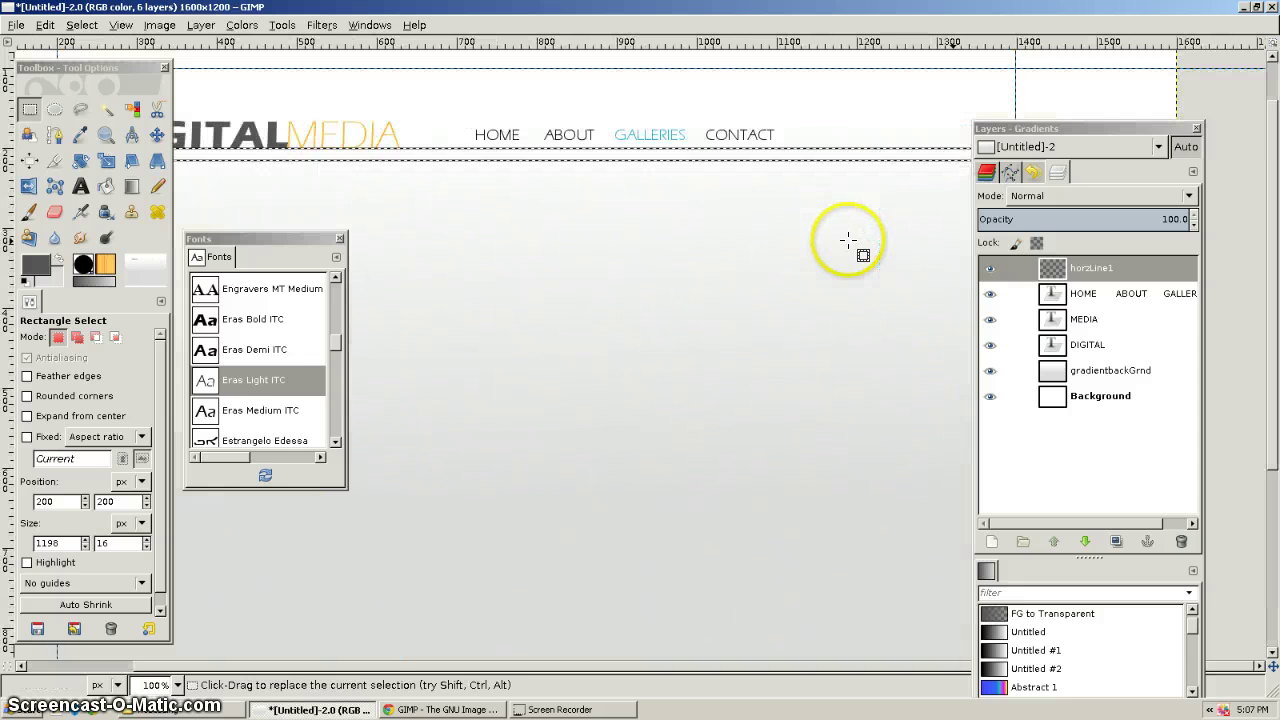
key("plus")
left_click(1088, 230)
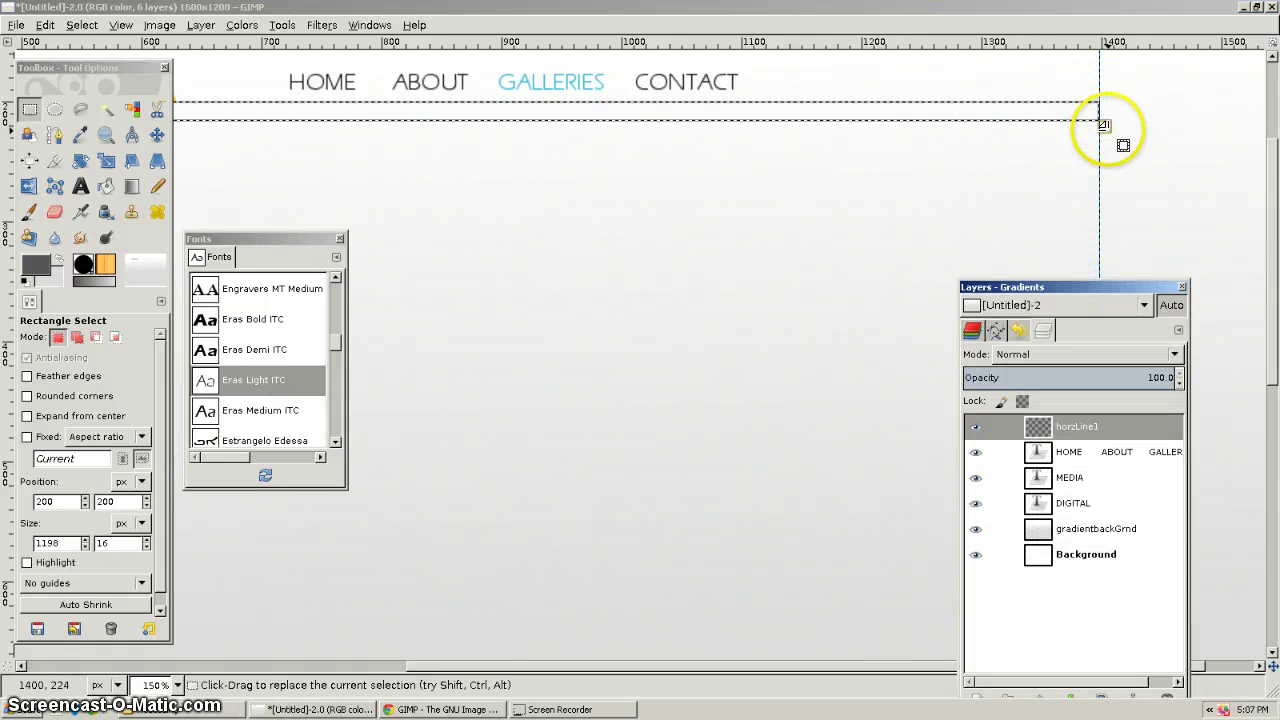
key("plus")
scroll(1123, 183, "down", 3)
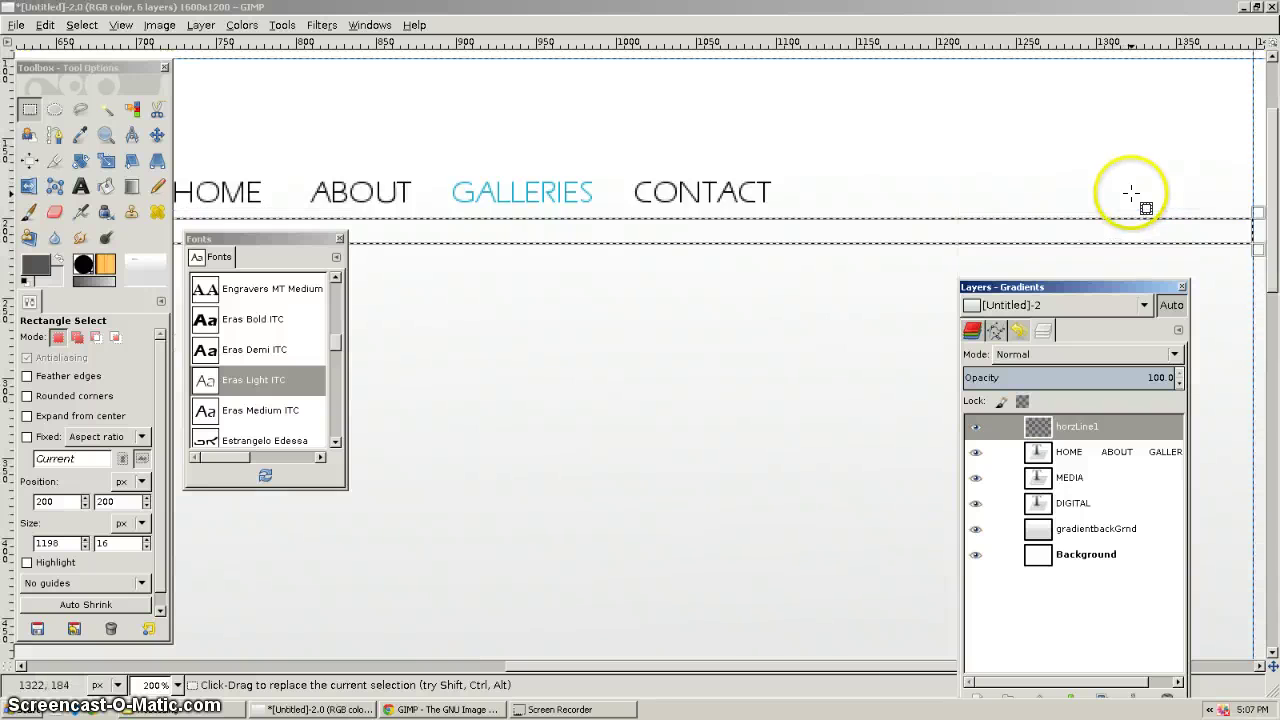
left_click_drag(918, 665, 957, 663)
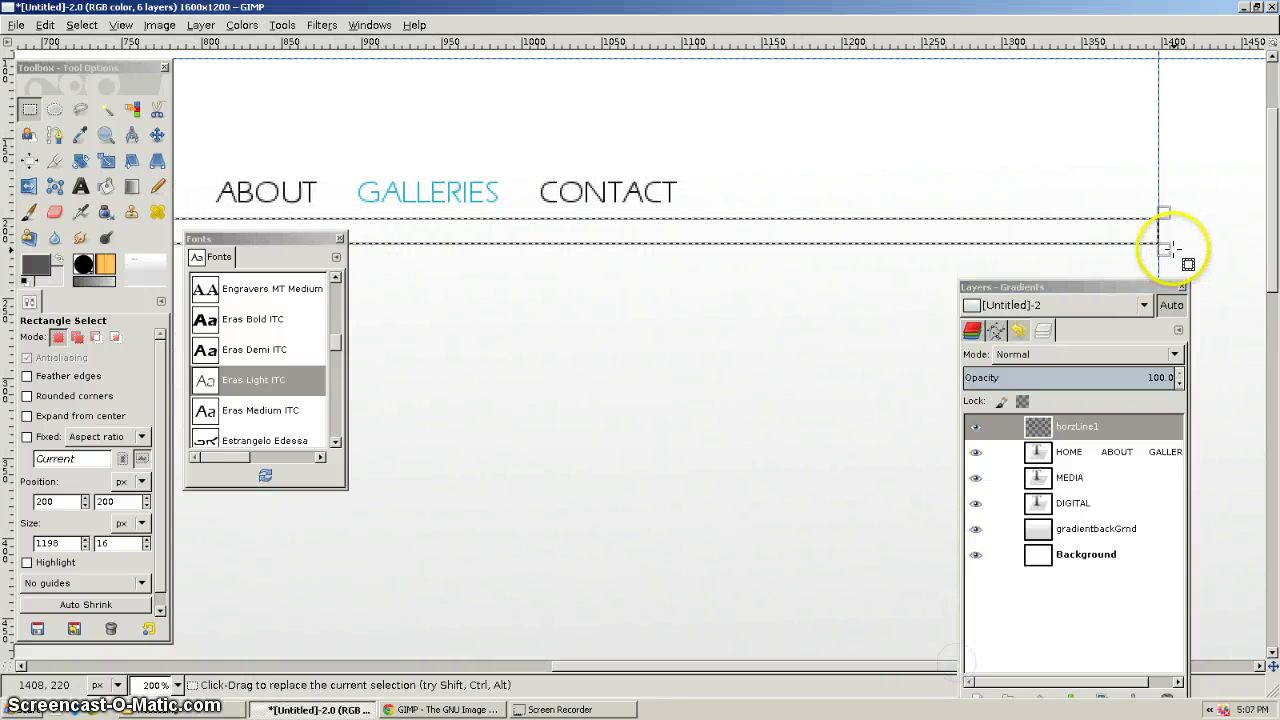
left_click_drag(1163, 246, 1163, 230)
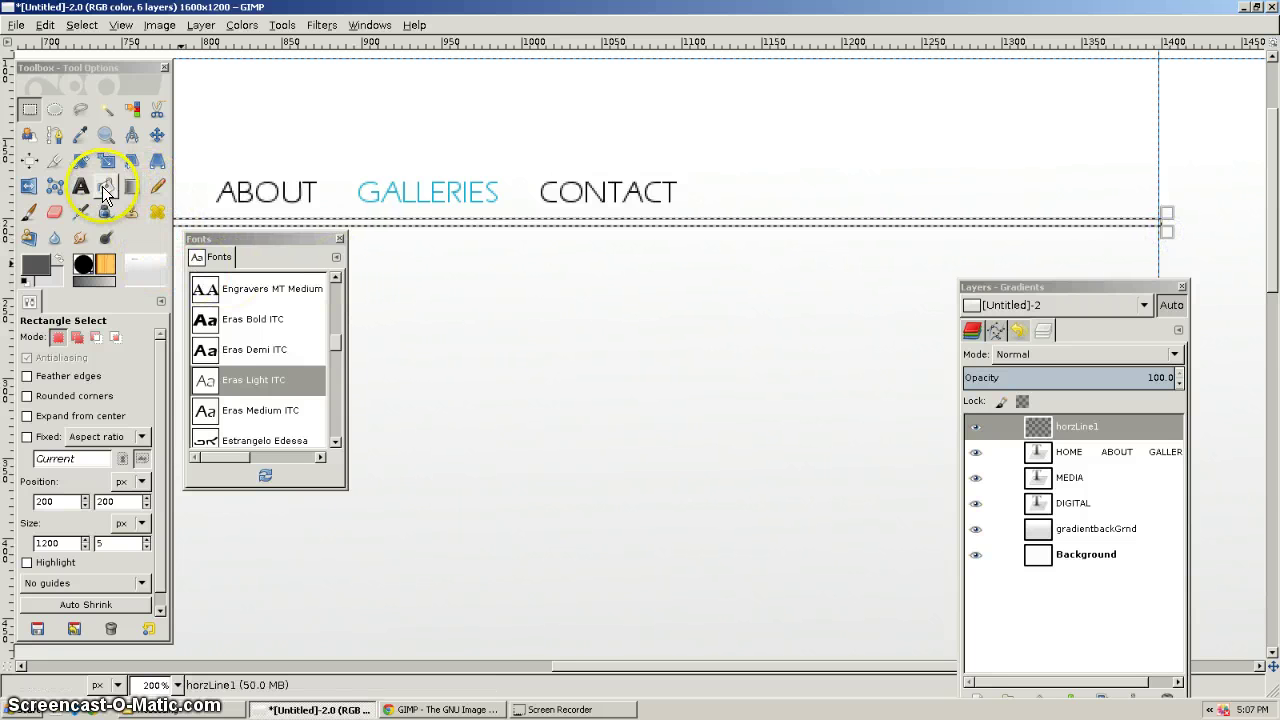
Bucket-fill the thin selection on horzLine1 with the dark gray foreground color 565656
left_click(104, 184)
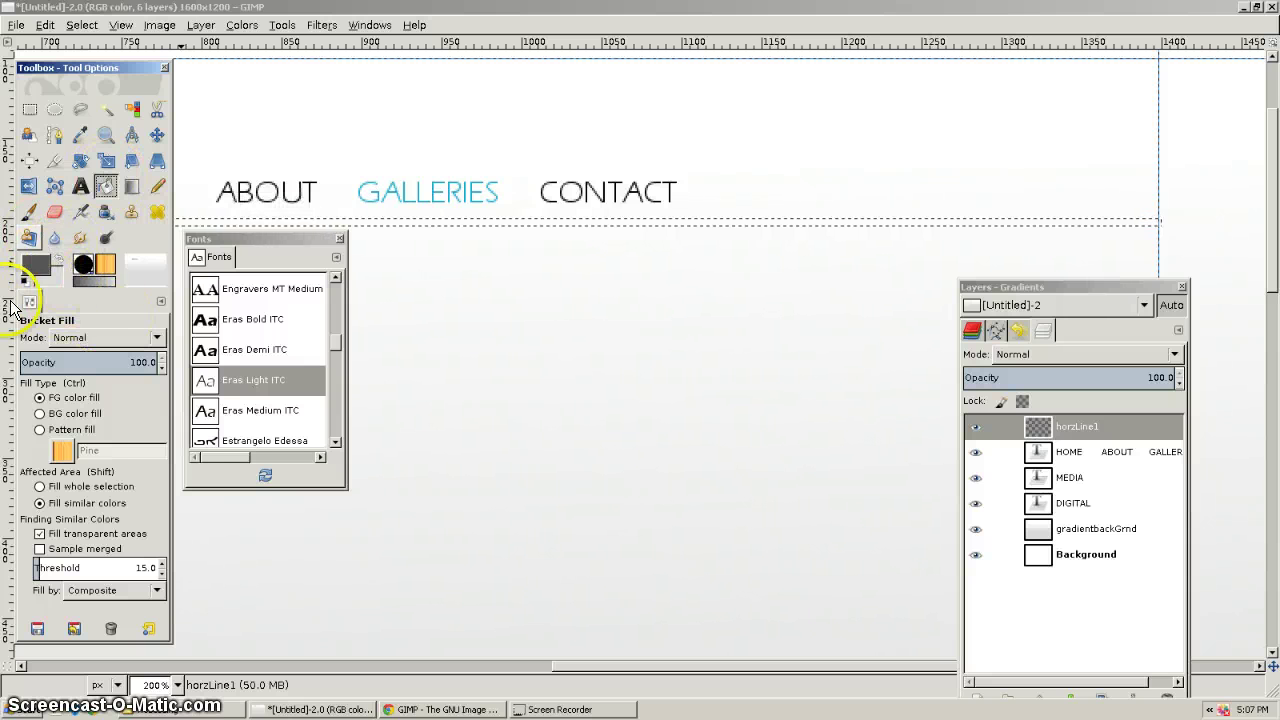
left_click(36, 265)
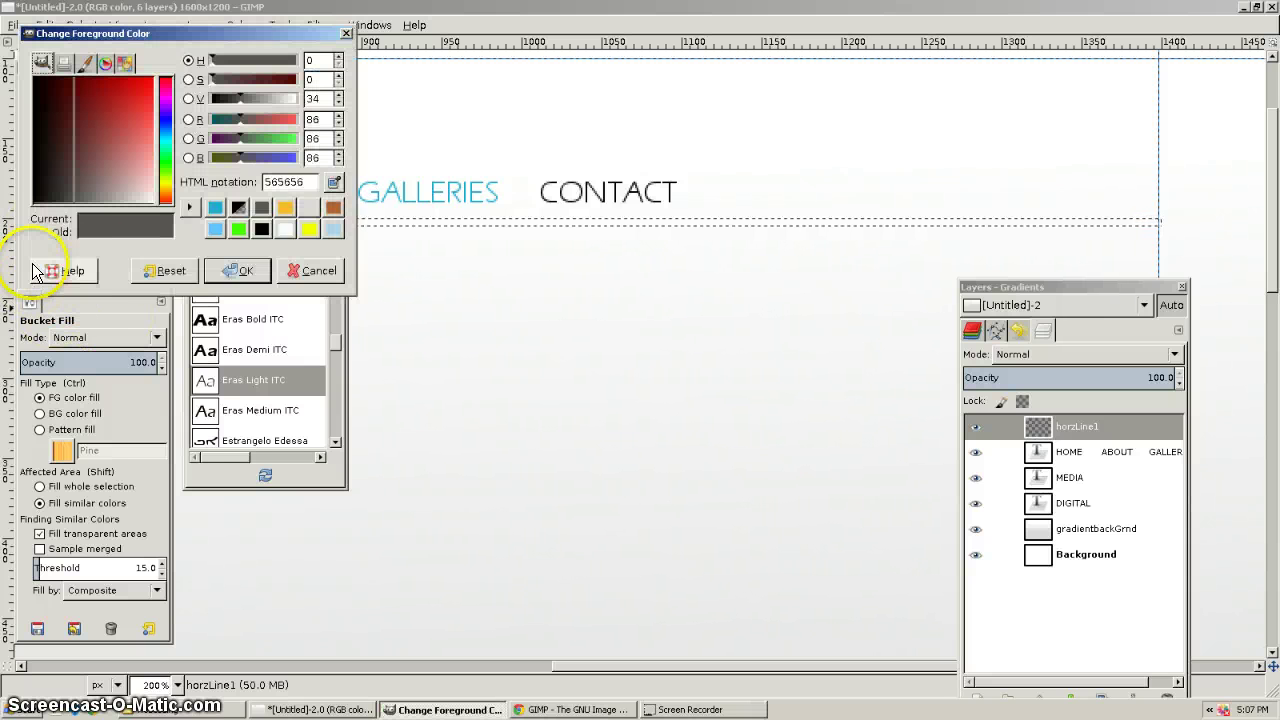
left_click(240, 269)
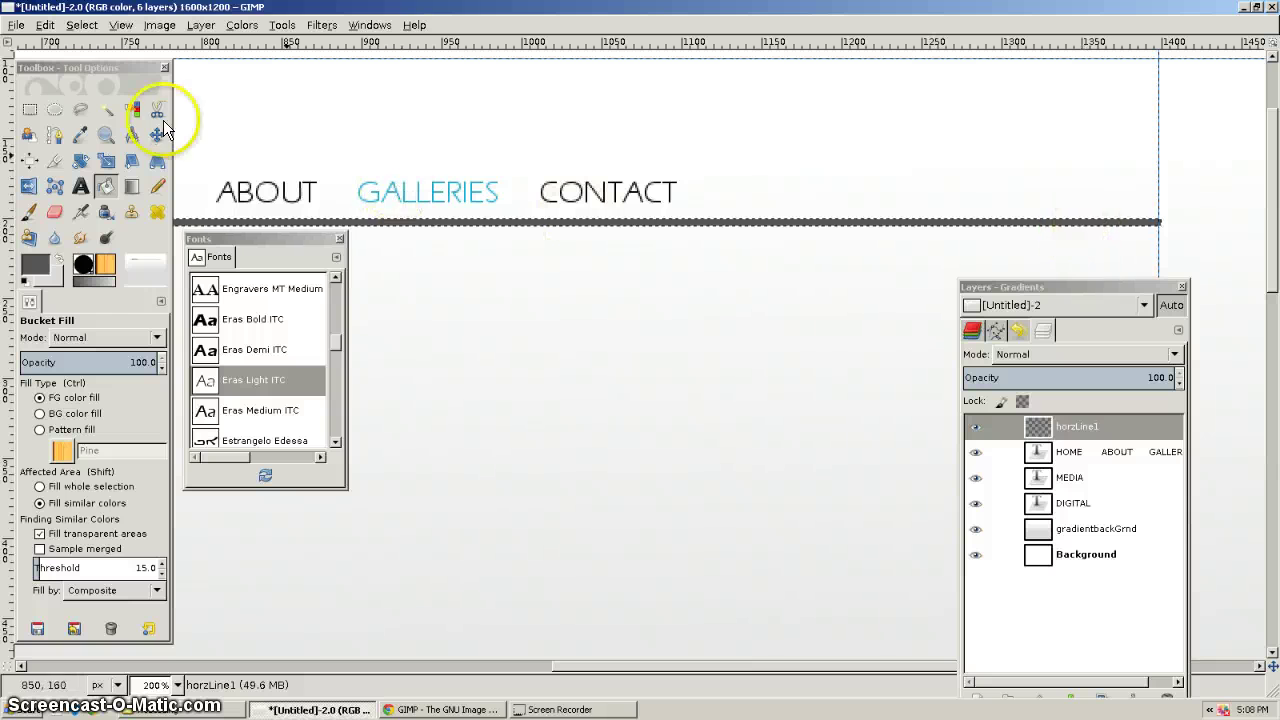
Move the toolbox and fonts windows clear of the heading and remove the selection around the filled line
left_click_drag(86, 67, 88, 295)
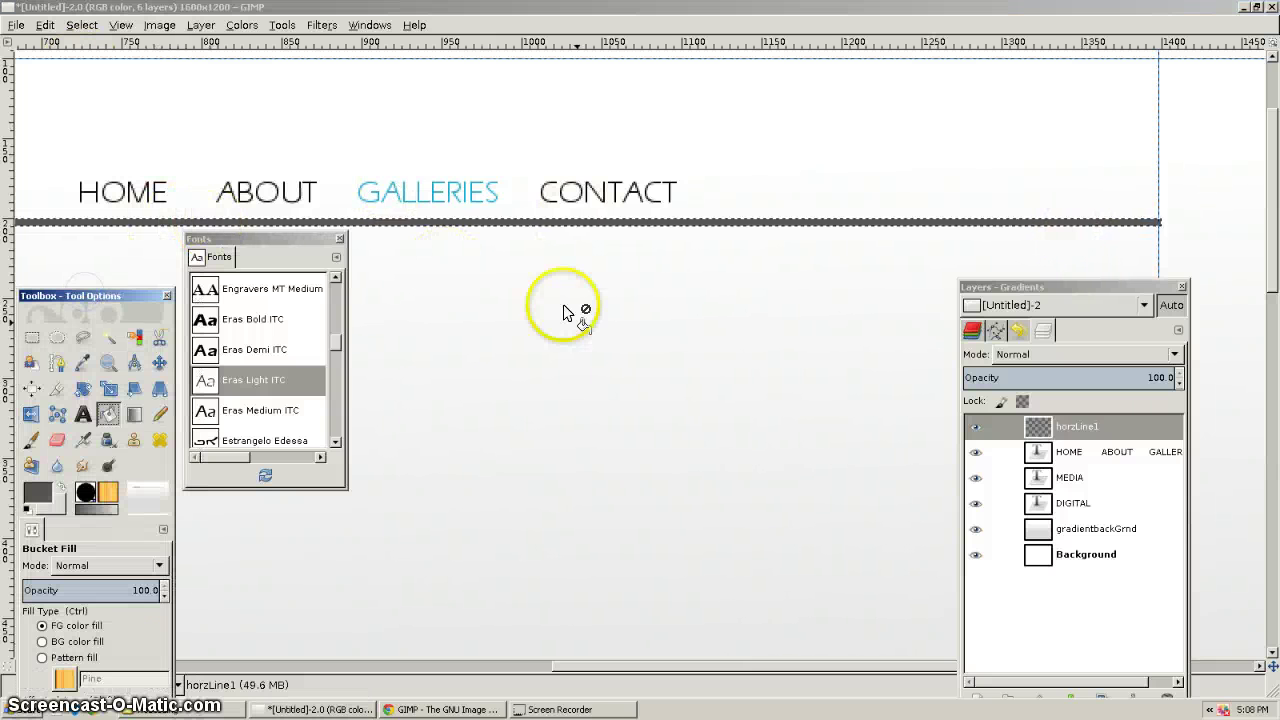
scroll(575, 352, "down", 2)
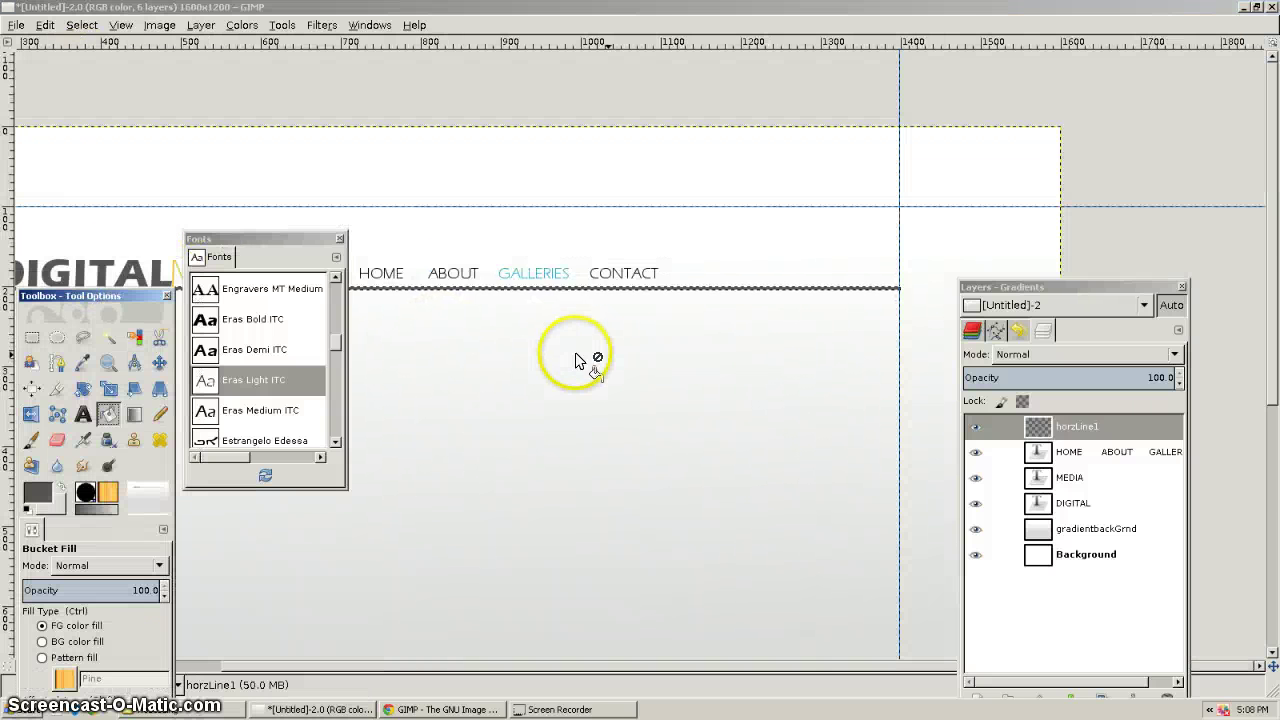
scroll(575, 352, "down", 1)
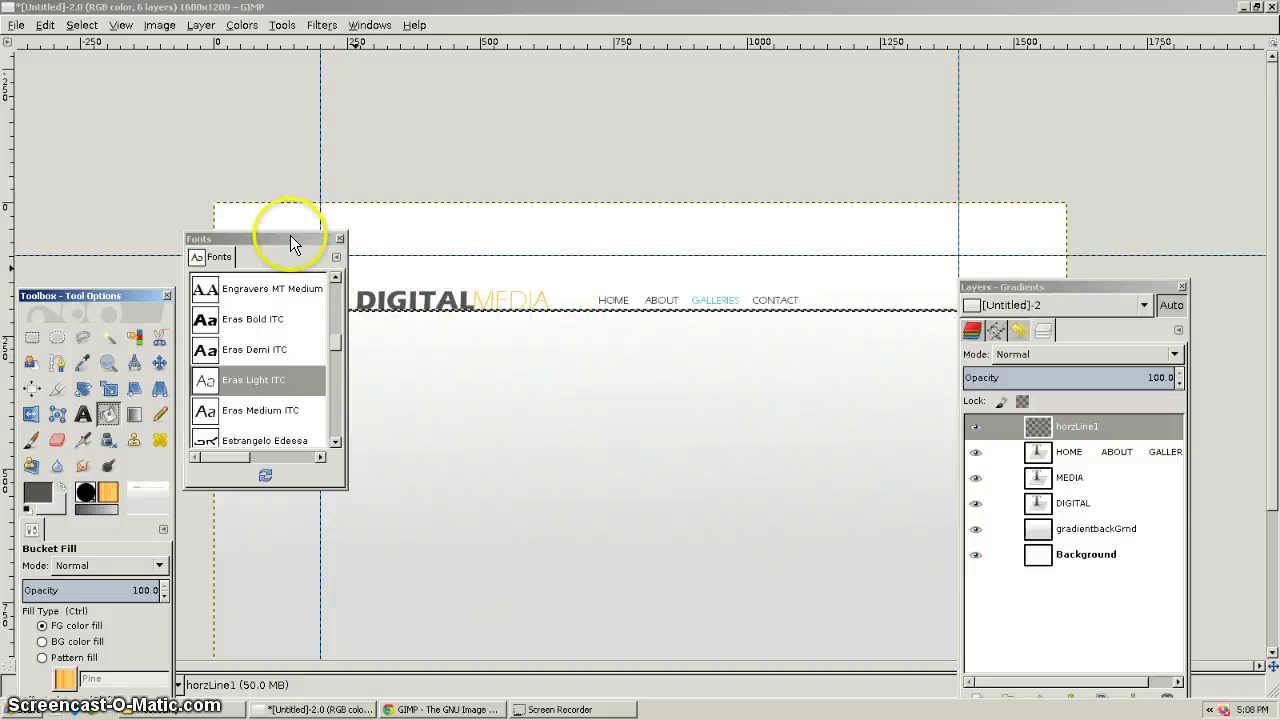
left_click_drag(290, 243, 120, 67)
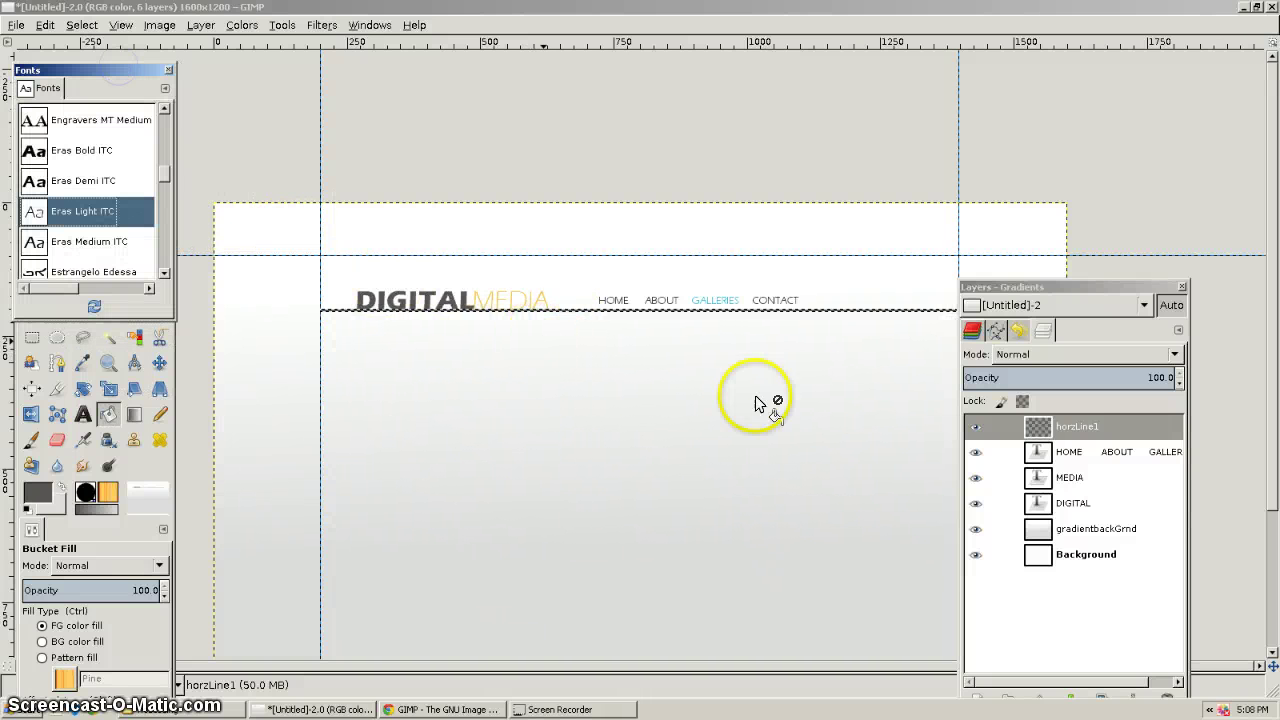
left_click(1090, 555)
left_click(508, 449)
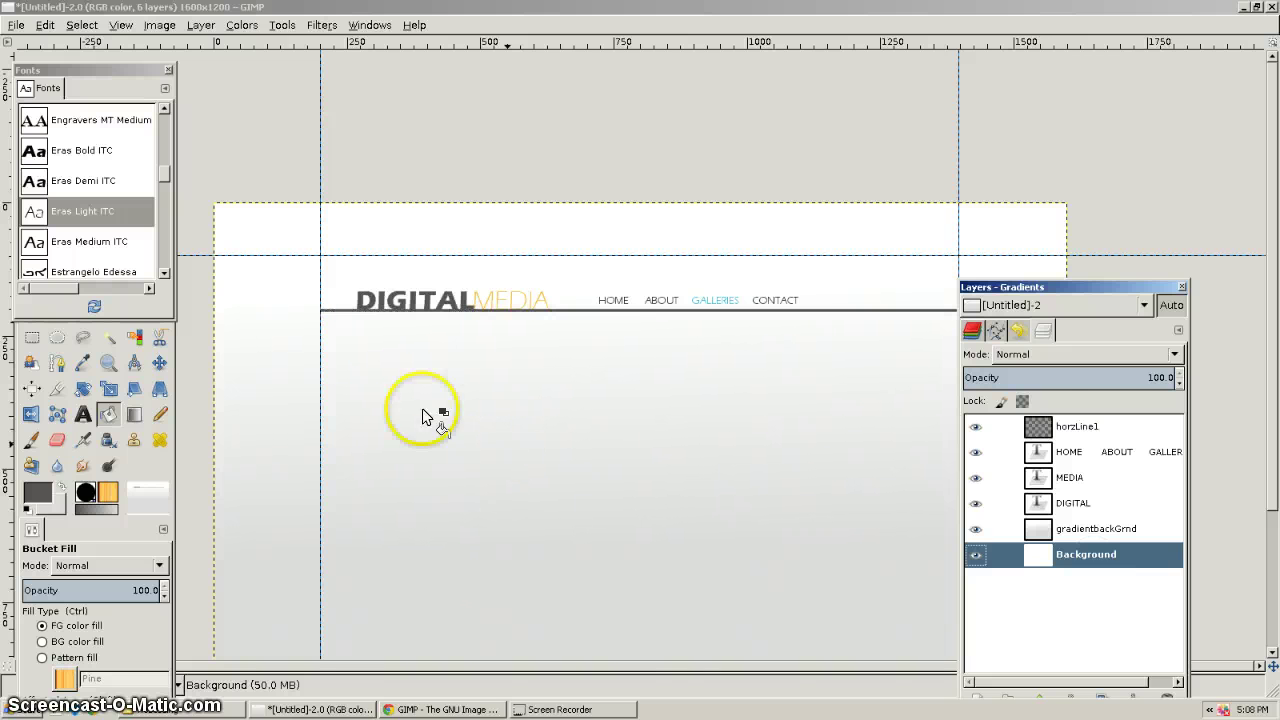
Nudge the horzLine1 layer down about 10 pixels to leave a gap beneath the DIGITALMEDIA heading
left_click(1046, 430)
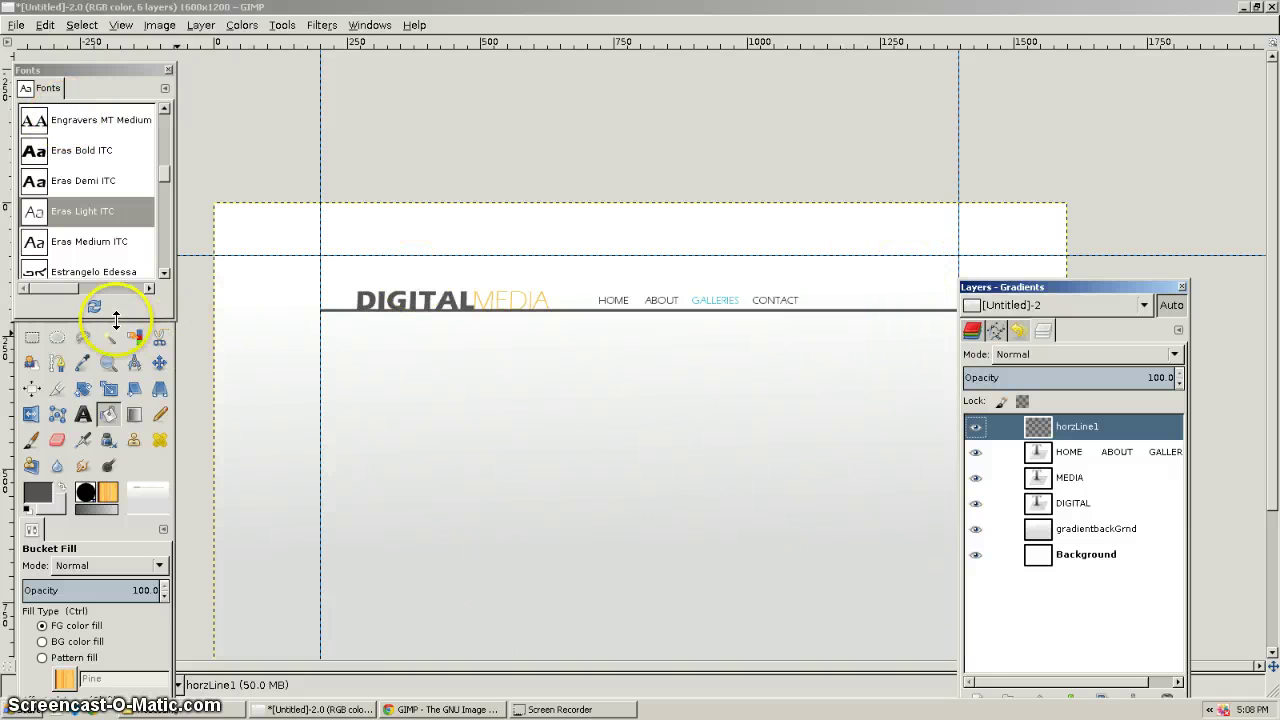
left_click(159, 362)
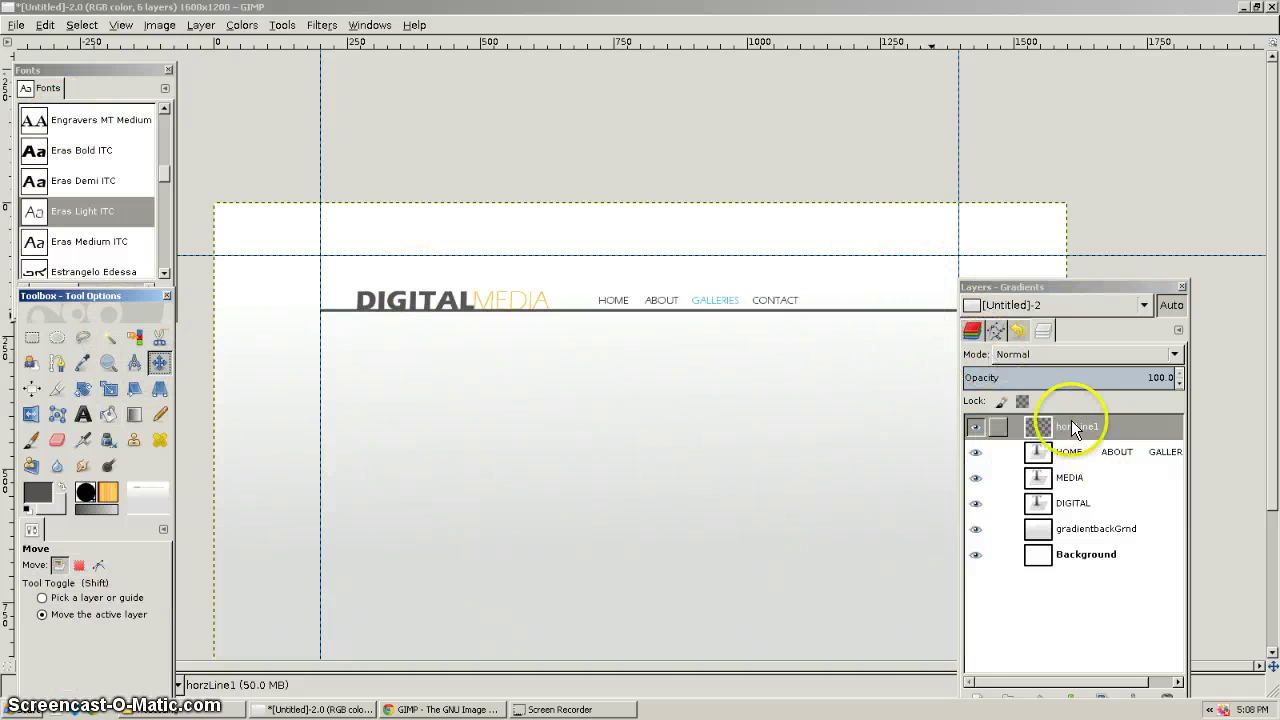
left_click(857, 310)
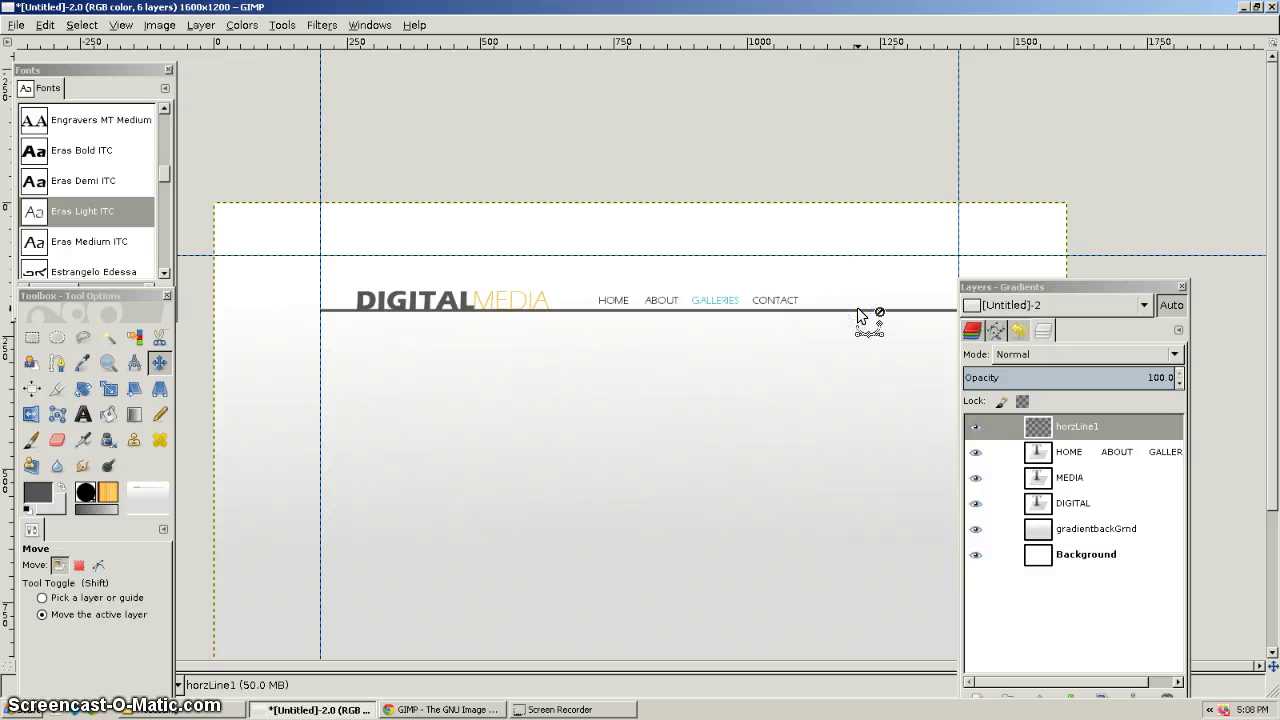
left_click(790, 312)
key("Down")
key("Down")
key("Down")
key("Down")
key("Down")
key("Down")
key("Down")
key("Down")
key("Down")
key("Down")
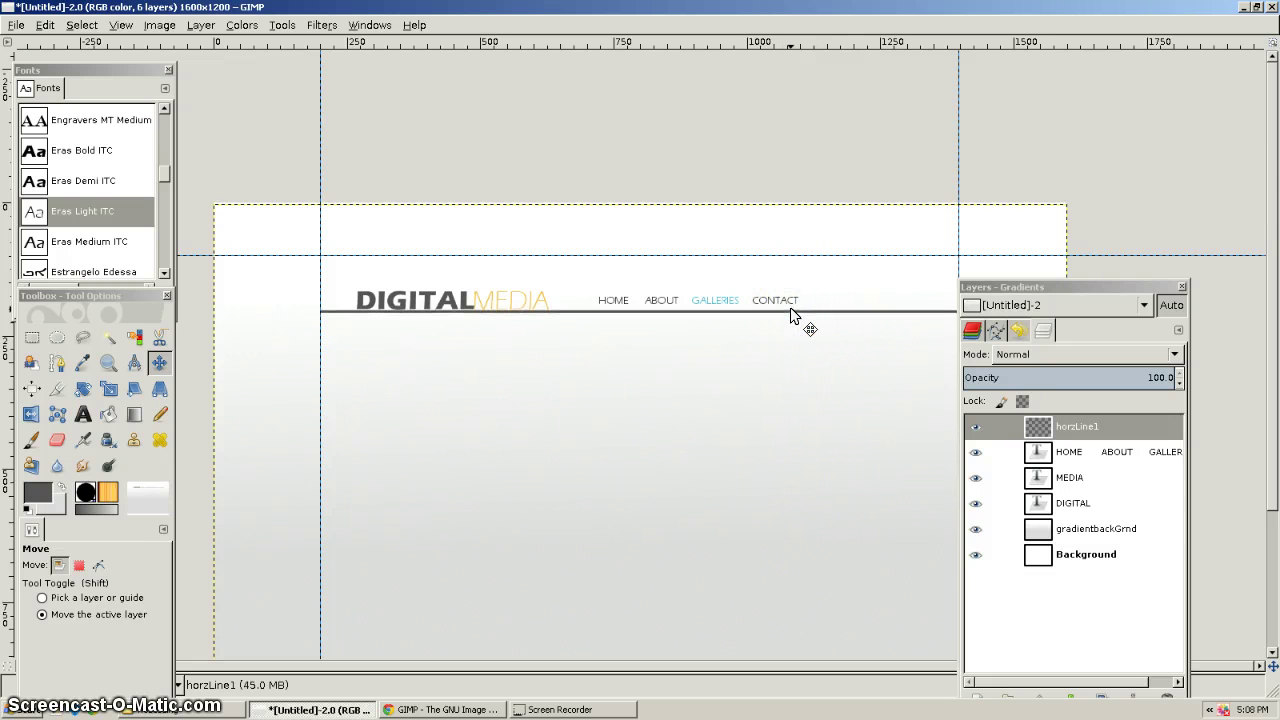
key("Up")
key("Up")
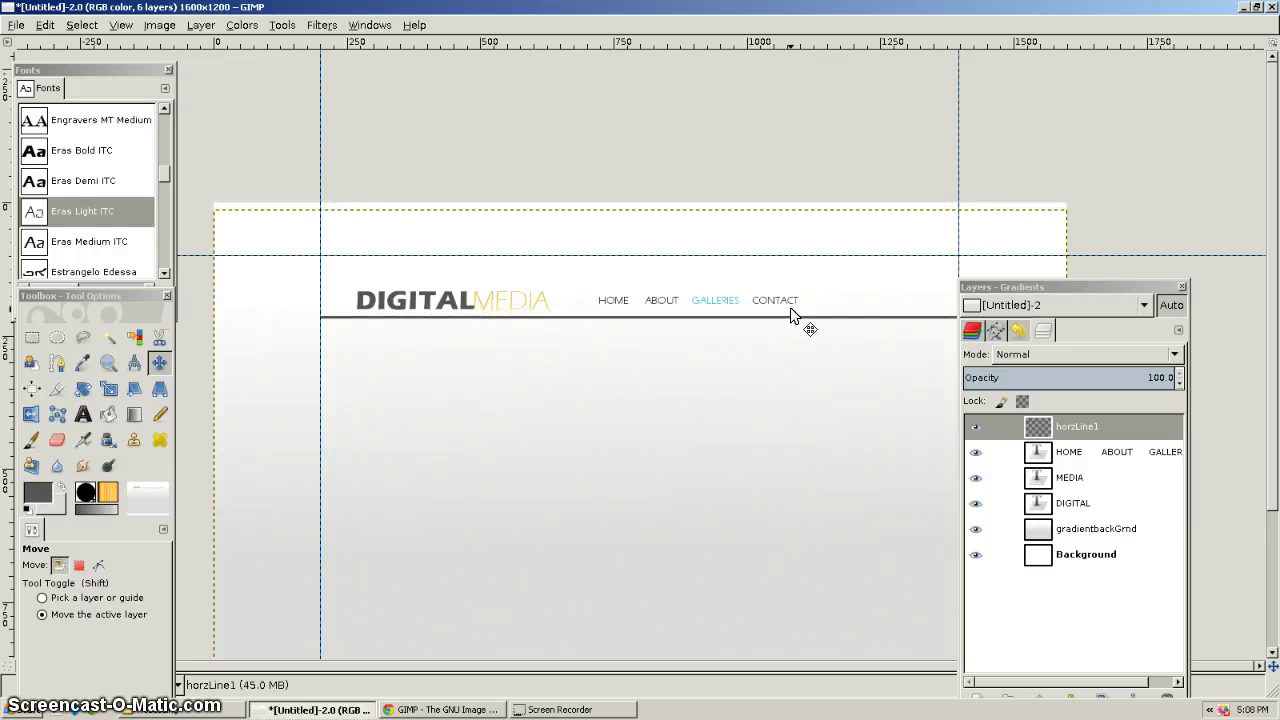
left_click(1076, 287)
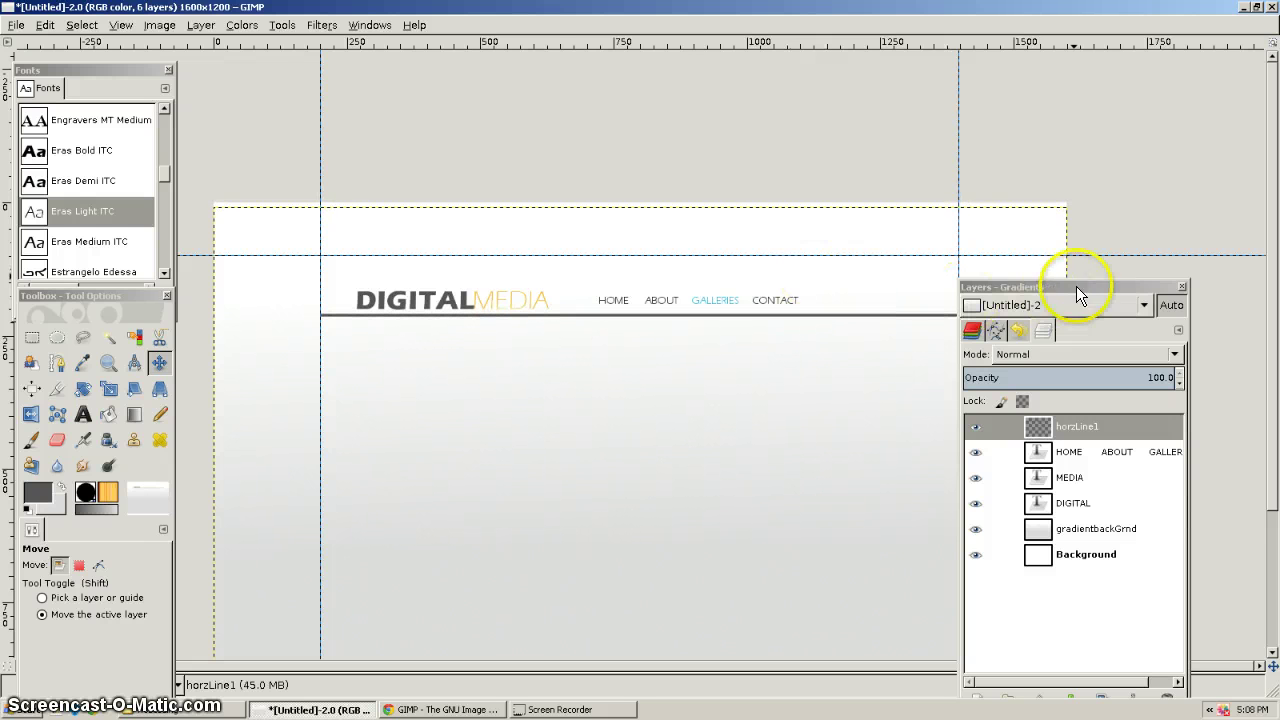
Move the layers window up until its layer controls are accessible, and duplicate the horzLine1 layer
left_click_drag(1069, 286, 1112, 139)
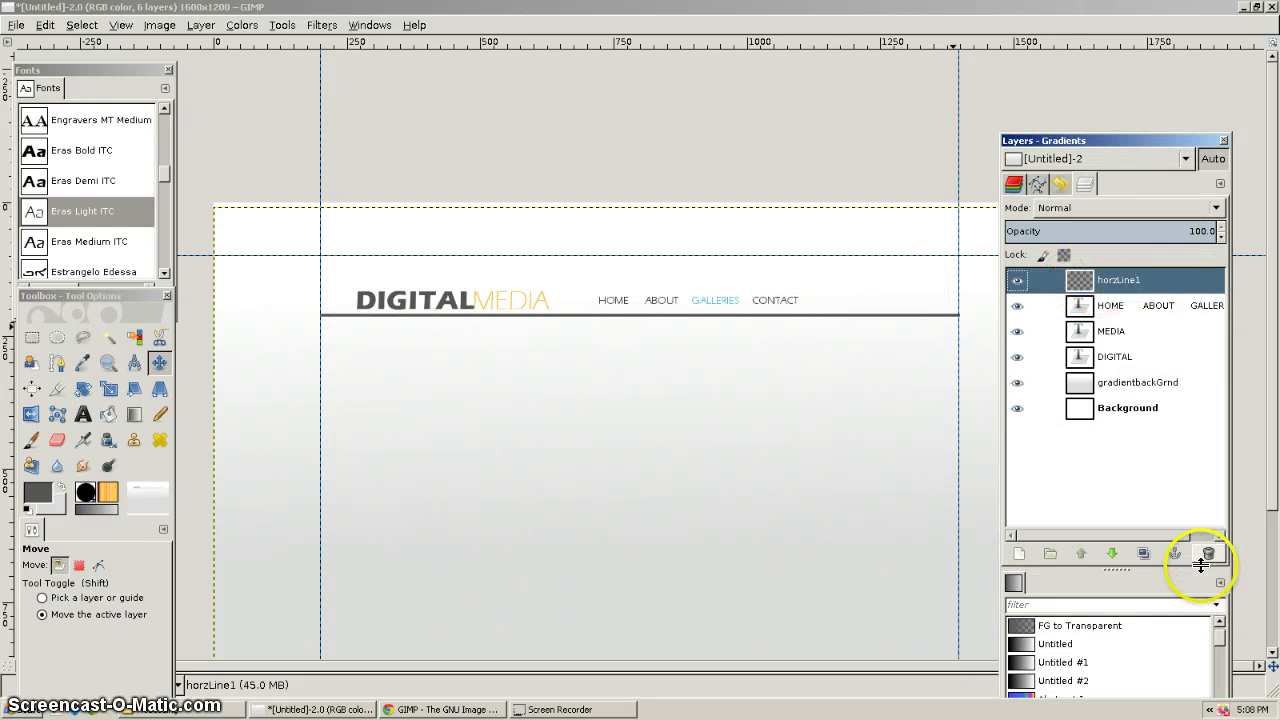
left_click(1145, 553)
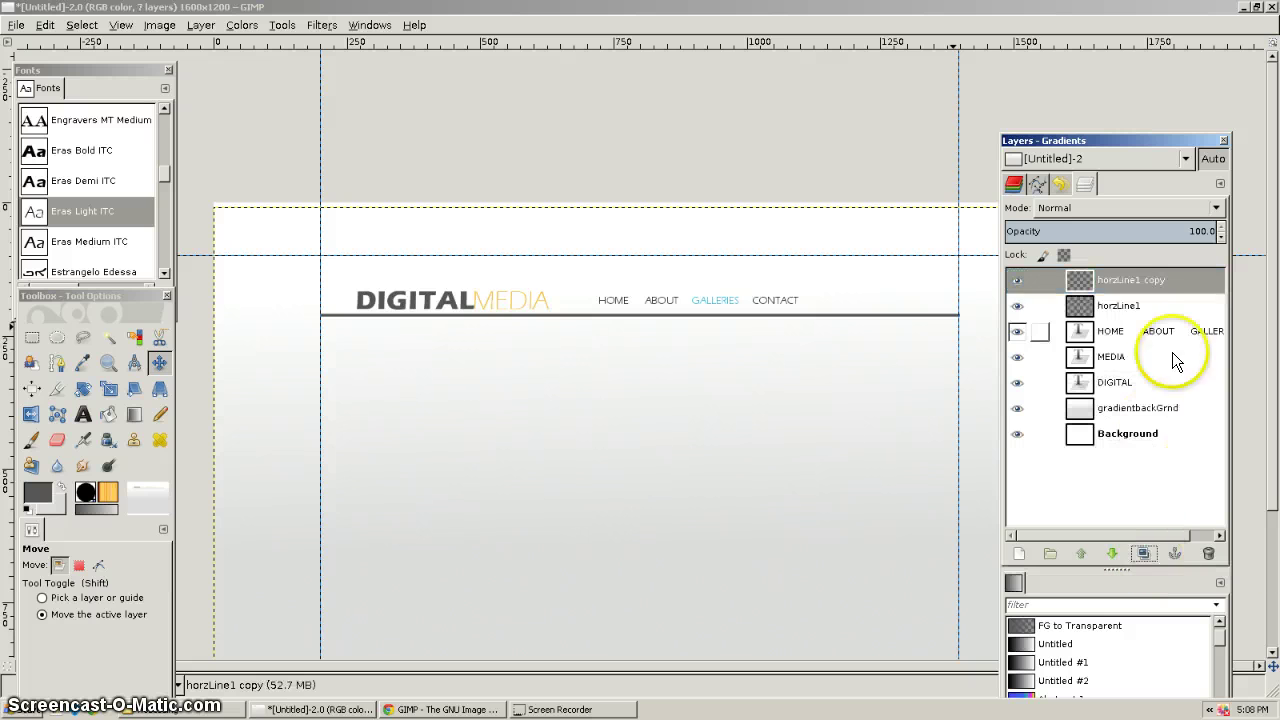
left_click(1119, 281)
Nudge the horzLine1 copy layer straight down about 95 pixels to form a second divider line below the first
left_click(672, 316)
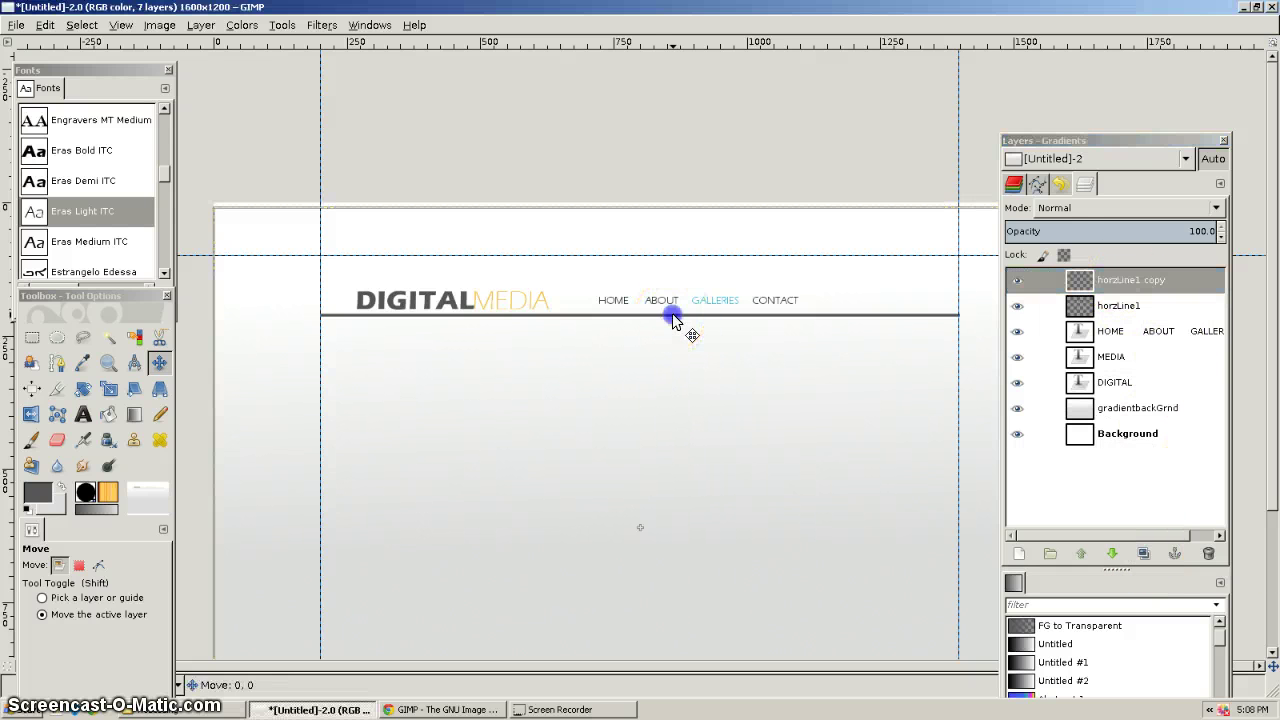
key("Down")
key("Down")
key("Down")
key("Down")
key("Down")
key("Down")
key("Down")
key("Down")
key("Down")
key("Down")
key("Down")
key("Down")
key("Down")
key("Down")
key("Down")
key("Down")
key("Down")
key("Down")
key("Down")
key("Down")
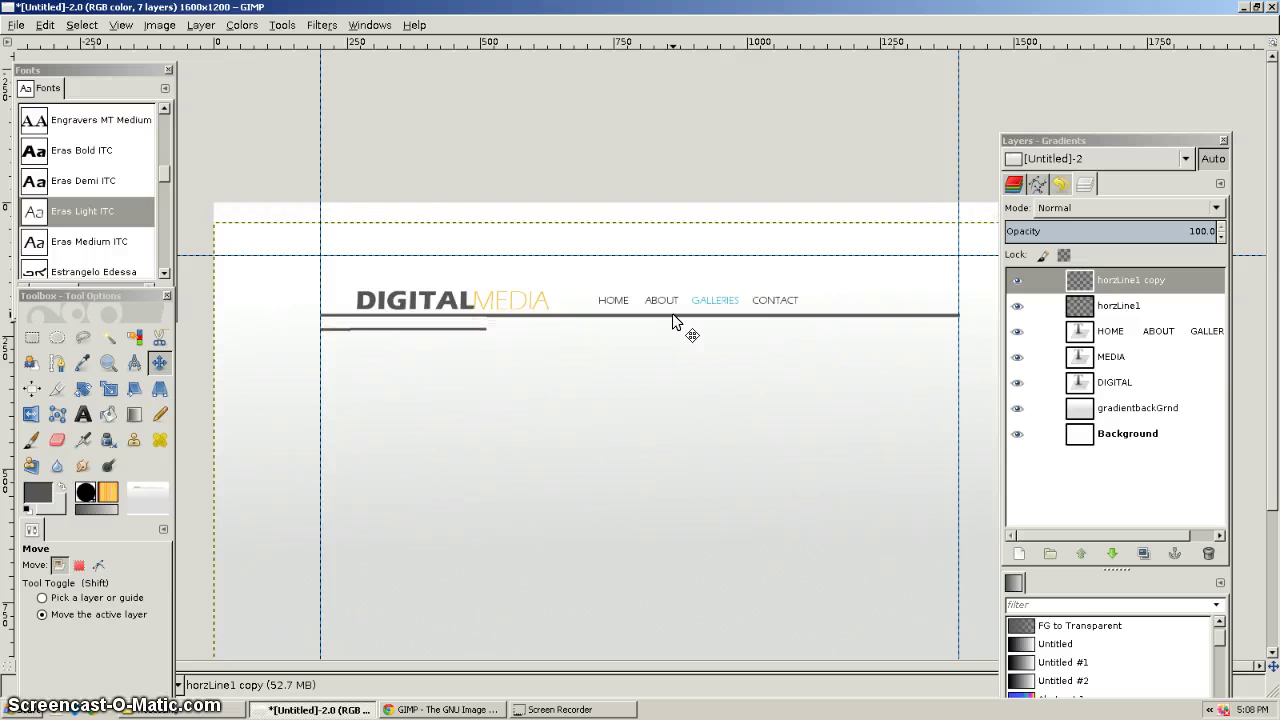
key("Down")
key("Down")
key("Down")
key("Down")
key("Down")
key("Down")
key("Down")
key("Down")
key("Down")
key("Down")
key("Down")
key("Down")
key("Down")
key("Down")
key("Down")
key("Down")
key("Down")
key("Down")
key("Down")
key("Down")
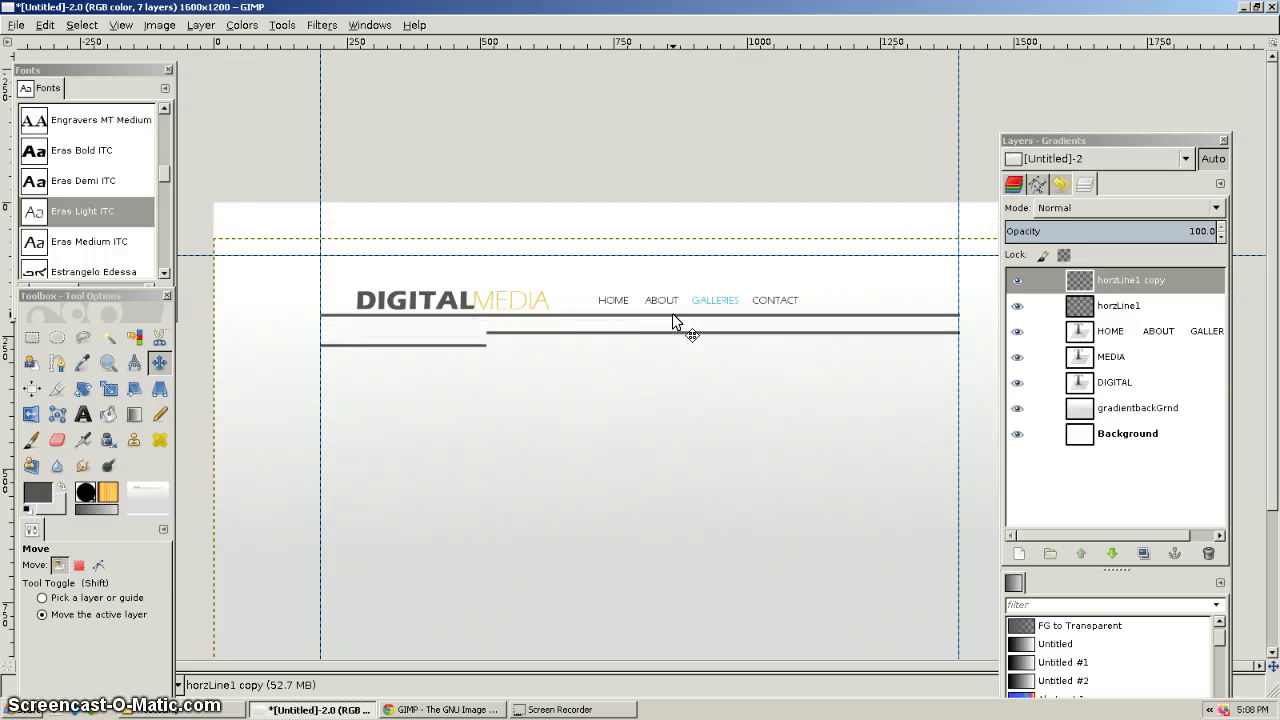
key("Down")
key("Down")
key("Down")
key("Down")
key("Down")
key("Down")
key("Down")
key("Down")
key("Down")
key("Down")
key("Down")
key("Down")
key("Down")
key("Down")
key("Down")
key("Down")
key("Down")
key("Down")
key("Down")
key("Down")
left_click(697, 318)
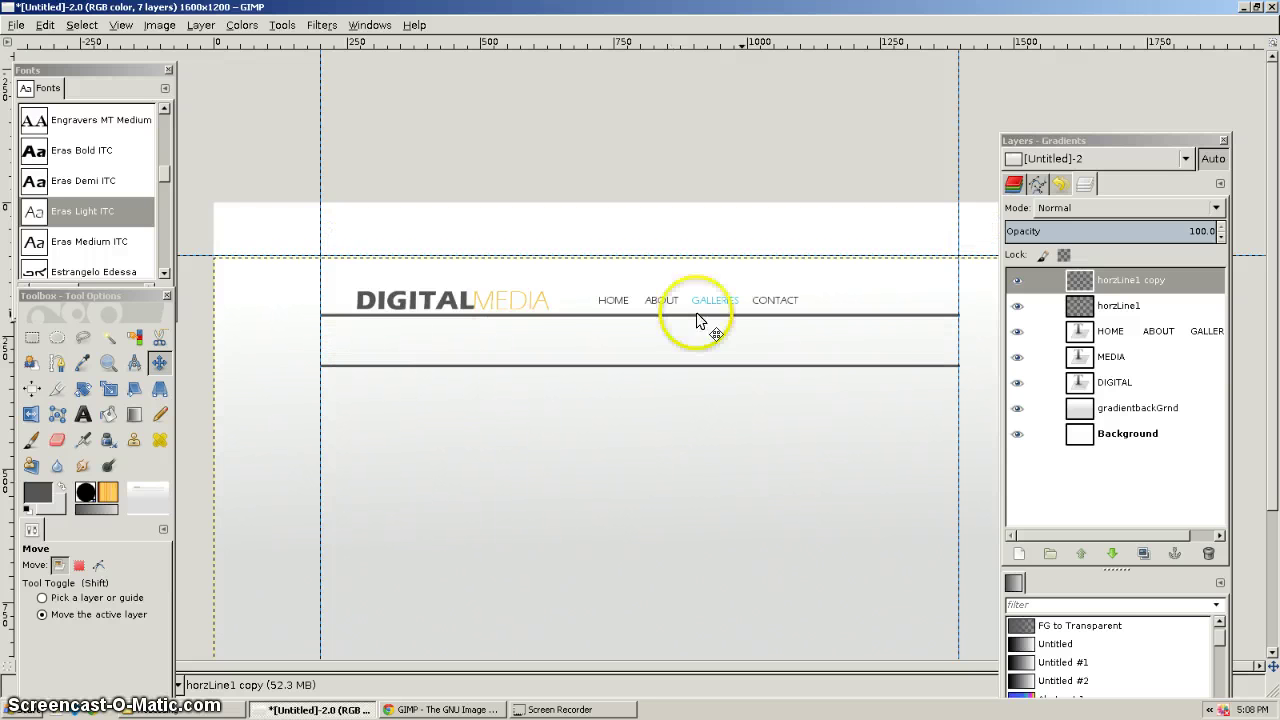
scroll(760, 380, "down", 3)
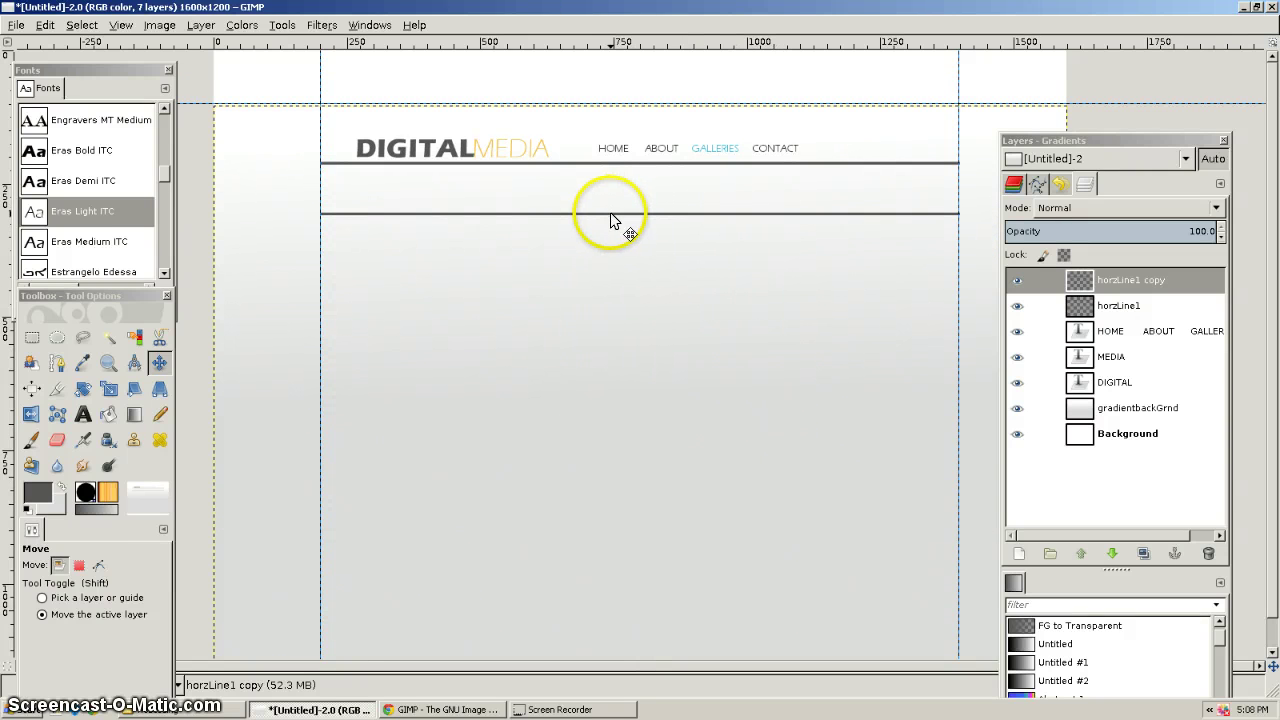